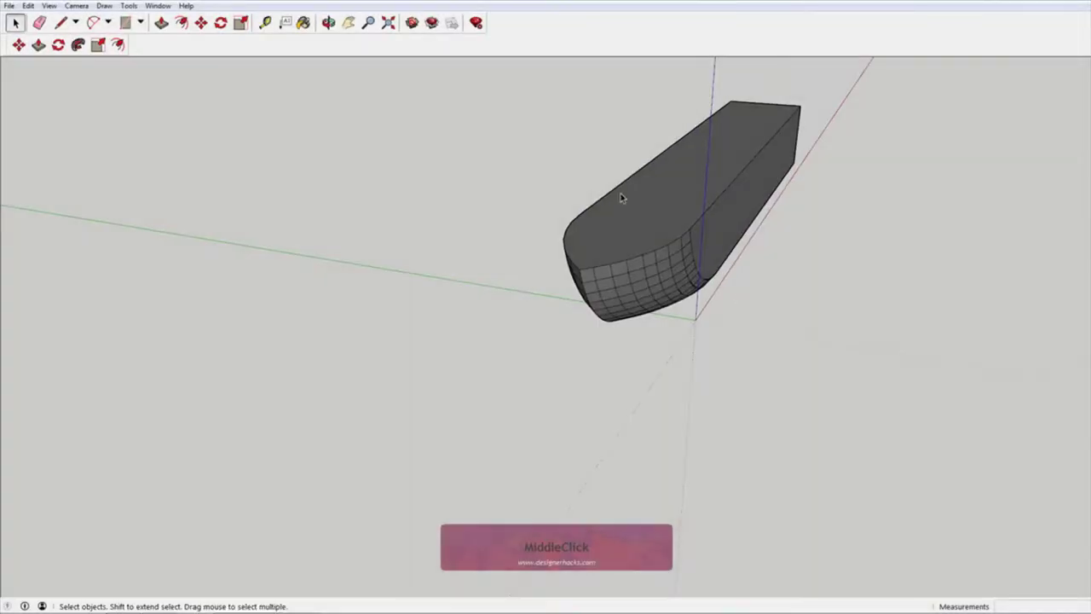
View the Boat base model's page in the 3D Warehouse and close its window
left_click(412, 23)
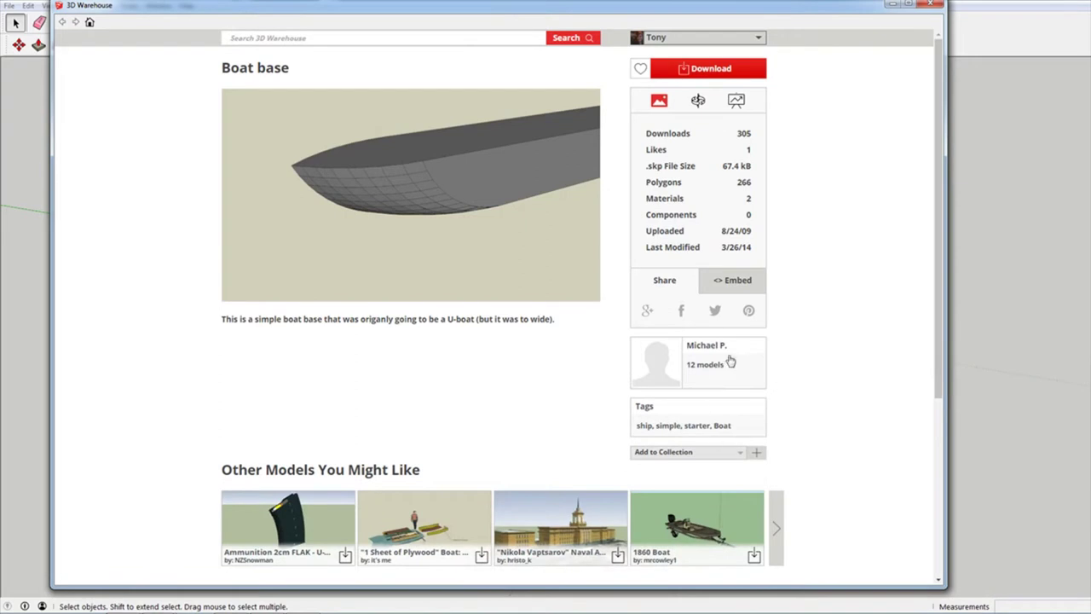
left_click(931, 7)
Examine the curved mesh faces at the hull's bow and the lower edge of the stem up close
middle_click_drag(606, 329, 646, 323)
scroll(704, 306, "up", 5)
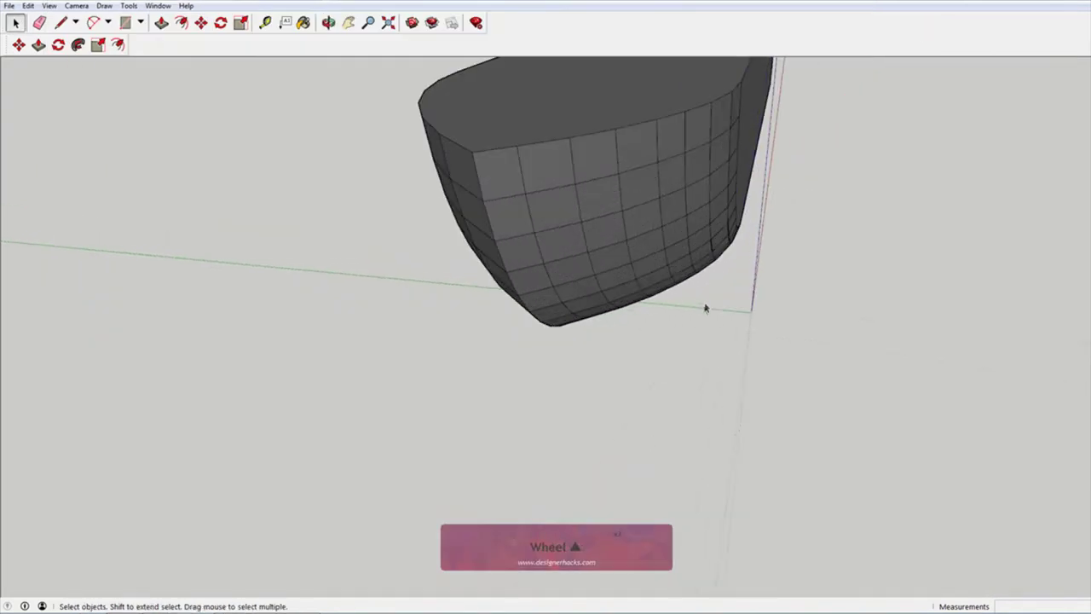
middle_click_drag(701, 302, 725, 163)
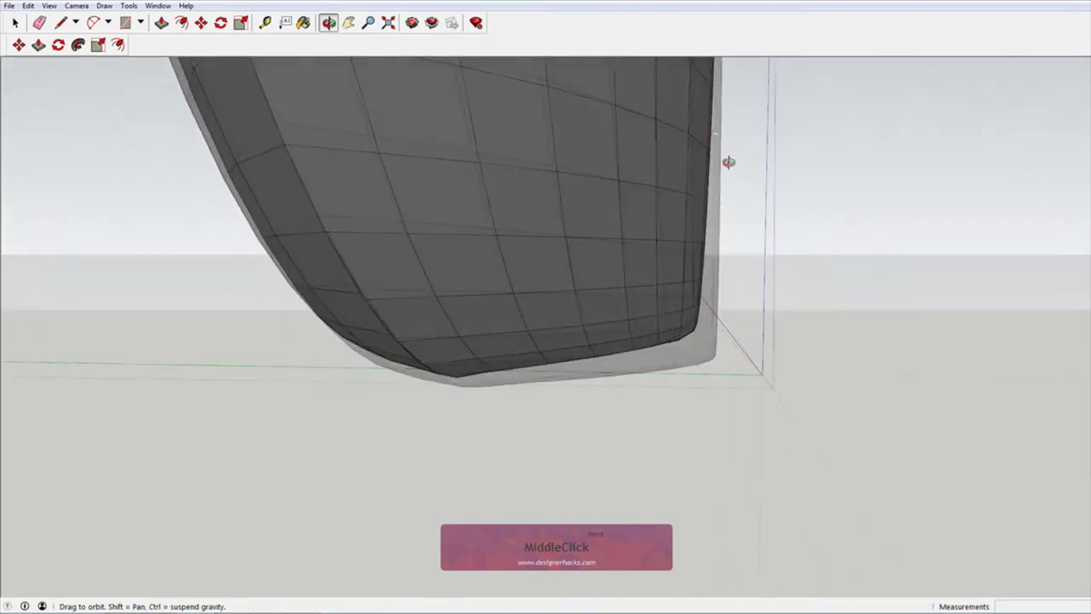
scroll(415, 374, "up", 5)
scroll(401, 366, "up", 5)
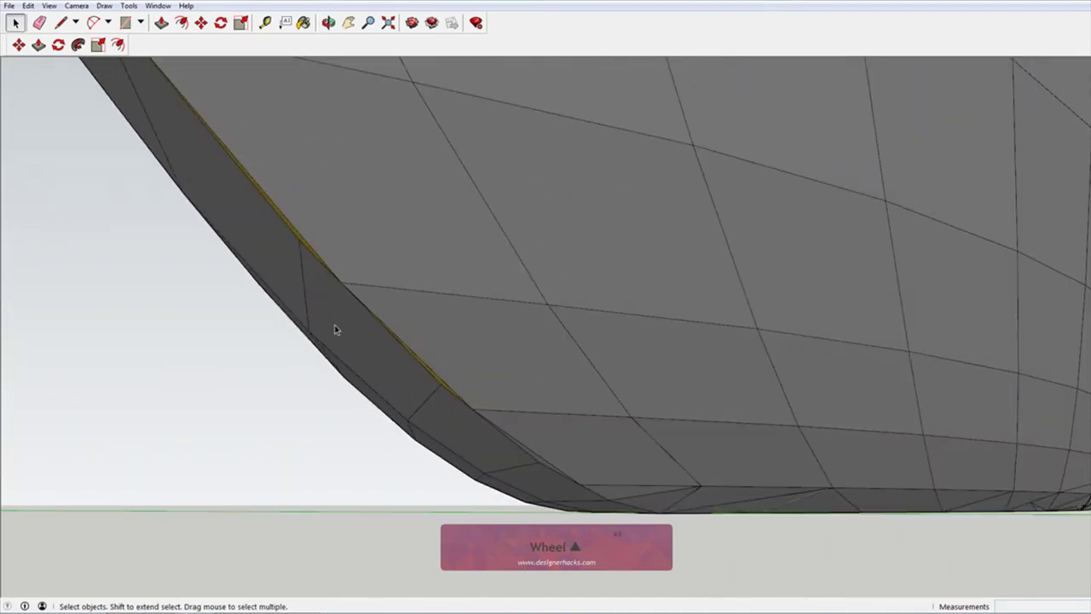
middle_click_drag(336, 328, 421, 428)
scroll(494, 332, "down", 3)
scroll(421, 428, "down", 4)
middle_click_drag(487, 401, 517, 444)
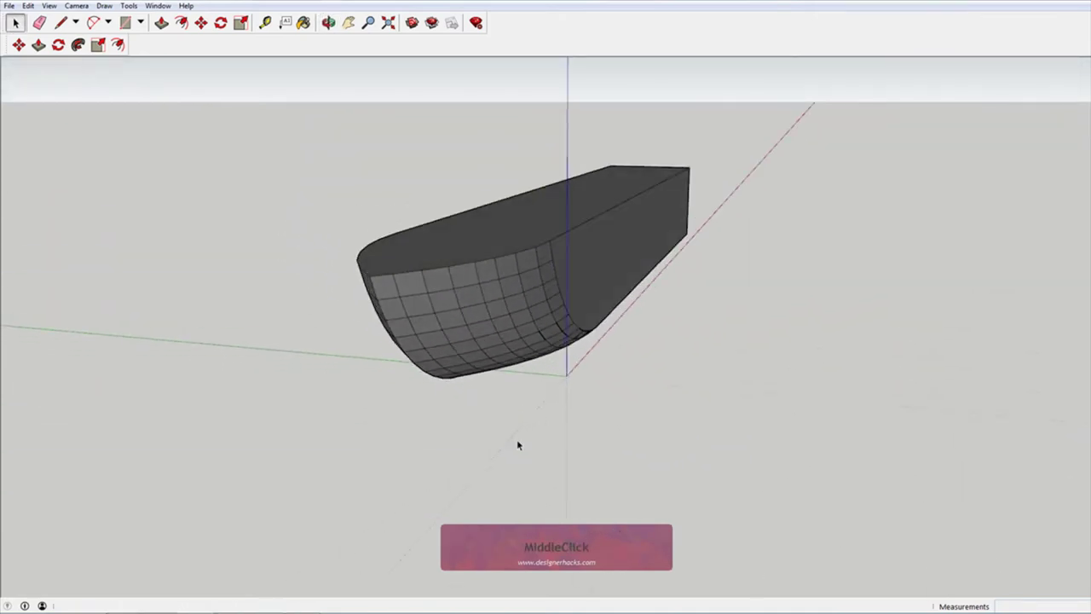
Examine the whole boat hull from the front, the sides and below, including its flat bottom face
middle_click_drag(475, 397, 553, 436)
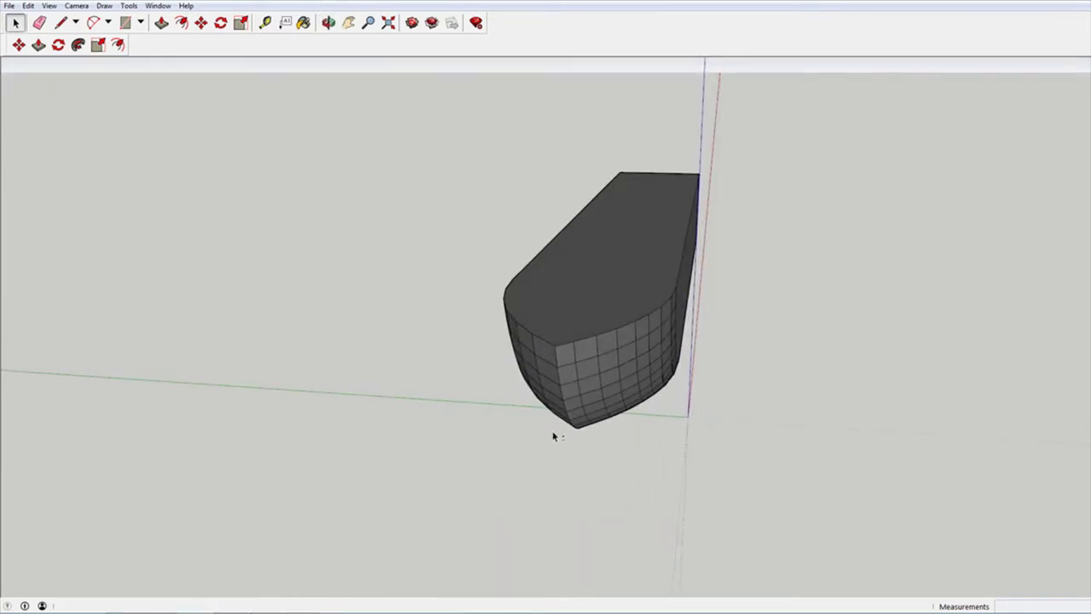
middle_click_drag(428, 367, 516, 397)
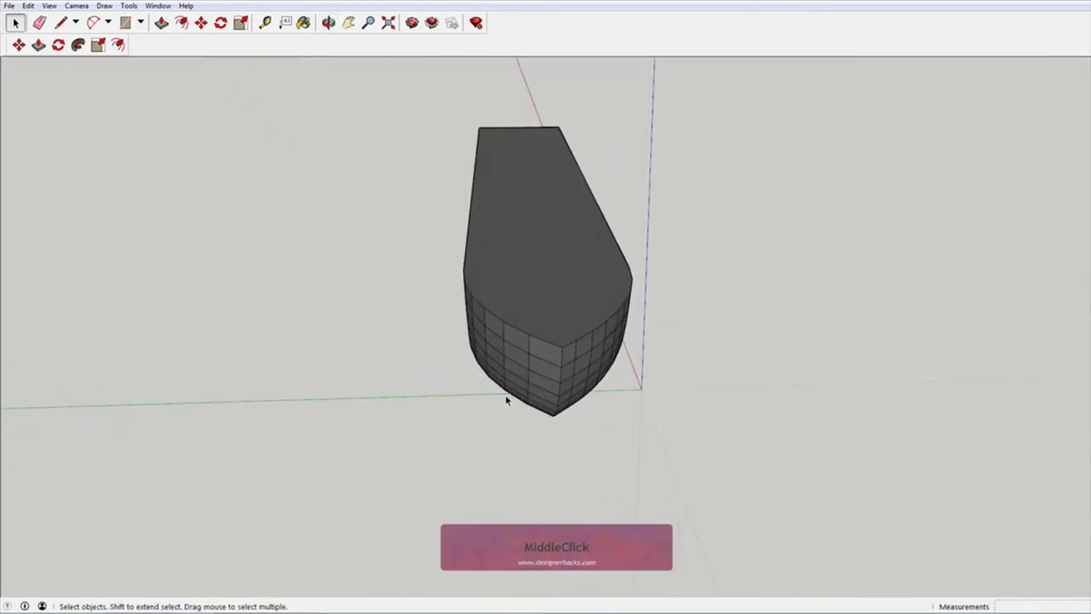
middle_click_drag(506, 400, 528, 375)
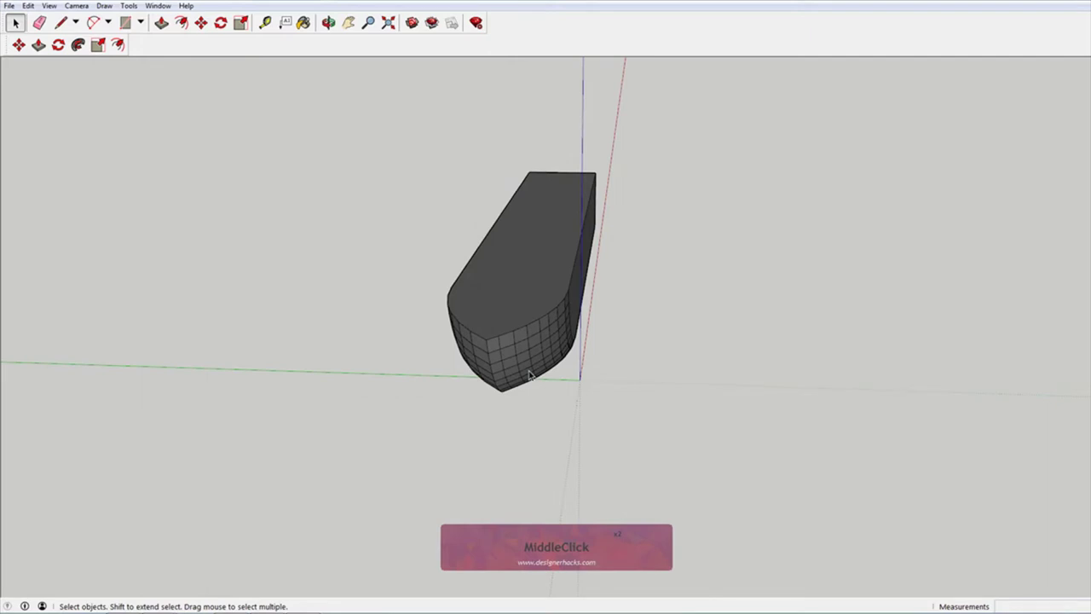
scroll(487, 365, "up", 1)
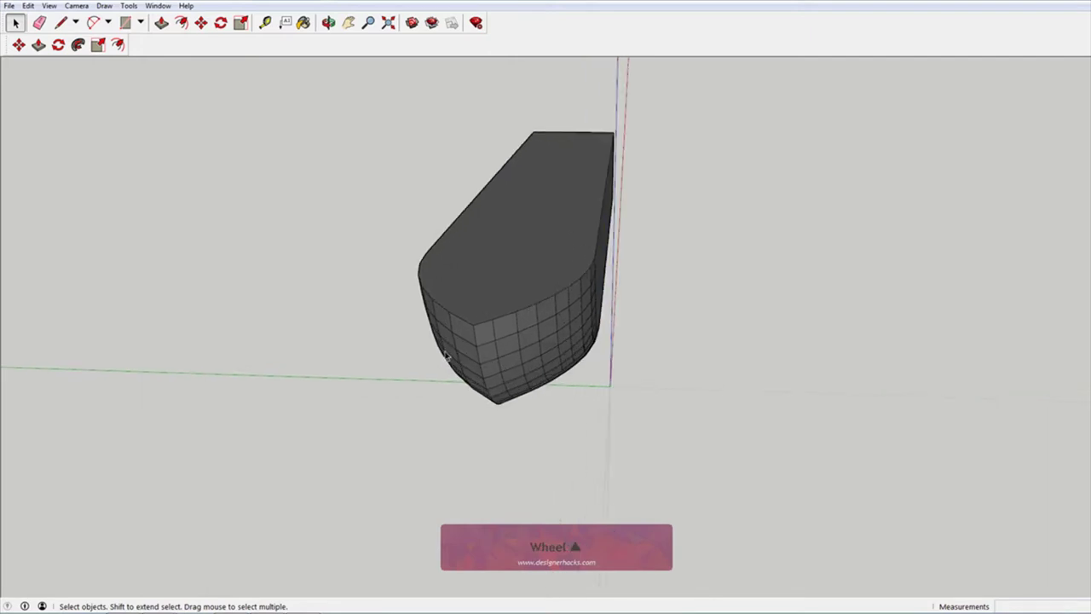
middle_click_drag(434, 348, 560, 344)
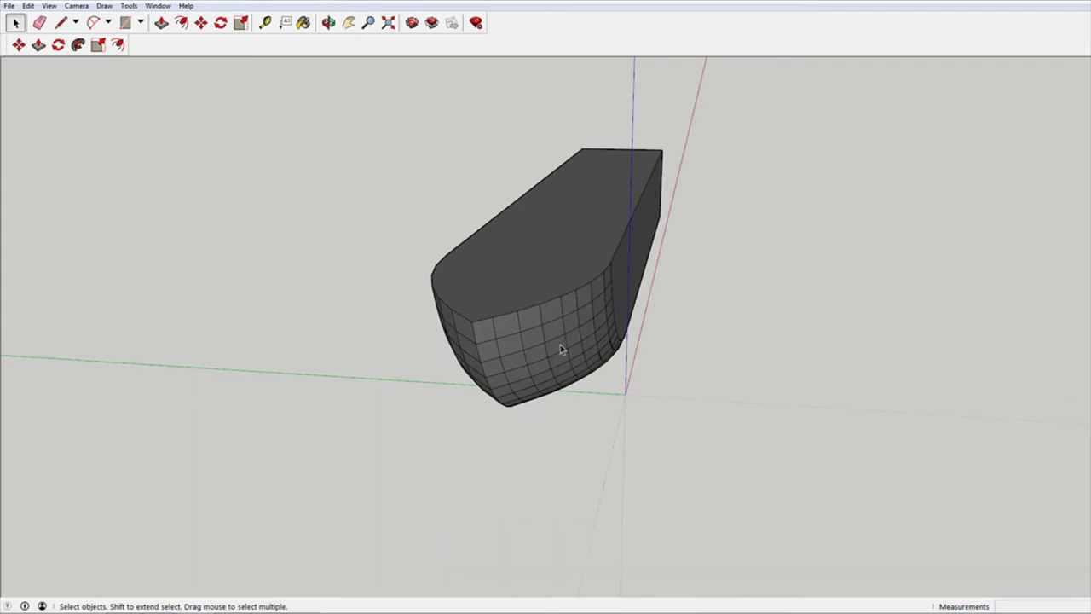
scroll(551, 336, "down", 2)
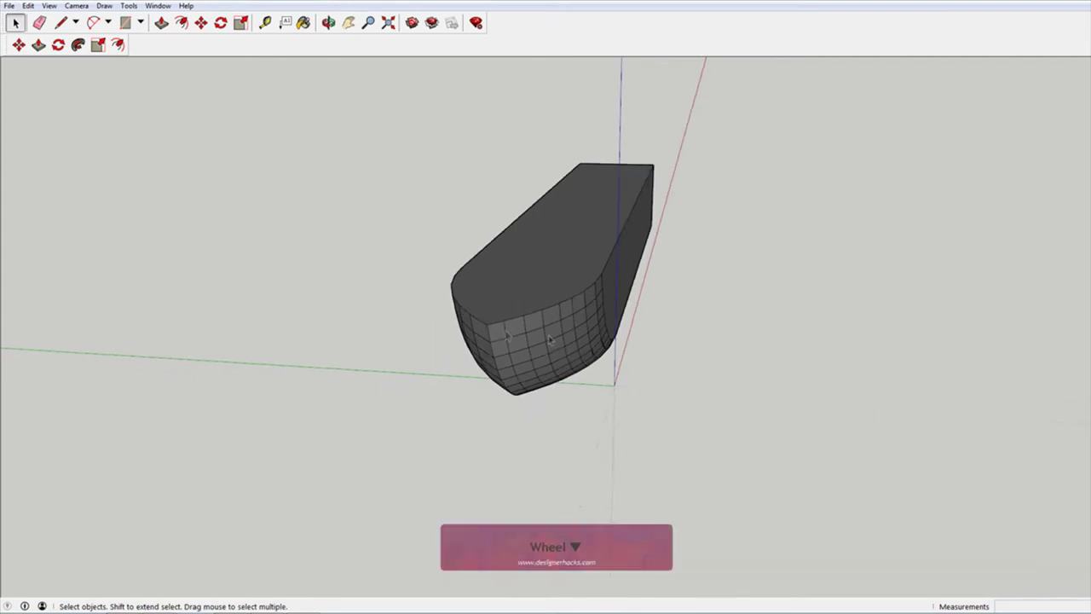
middle_click_drag(552, 336, 490, 314)
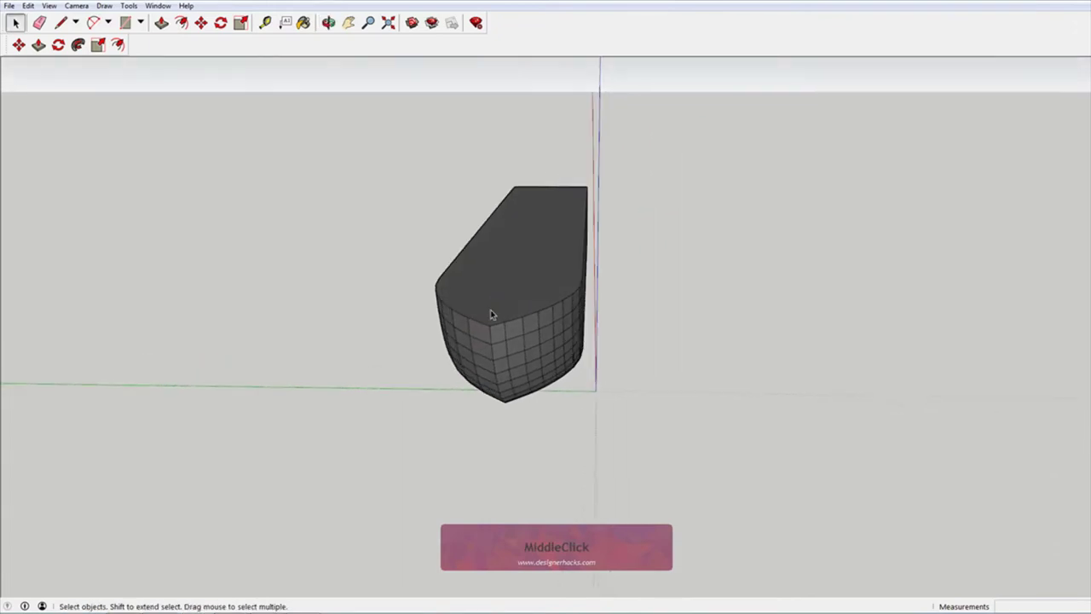
middle_click_drag(490, 314, 366, 355)
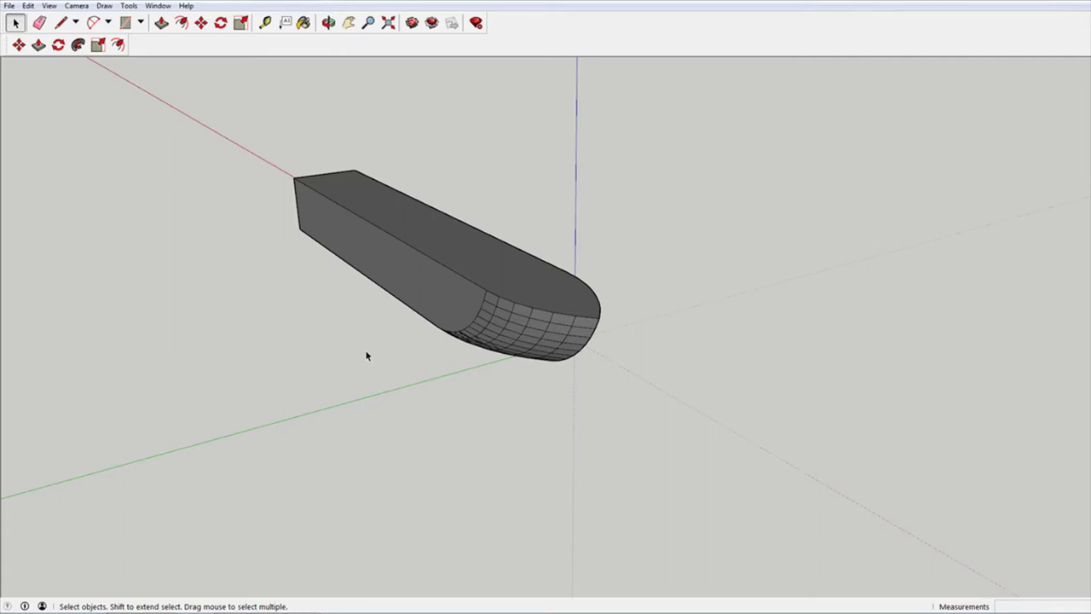
scroll(503, 337, "up", 2)
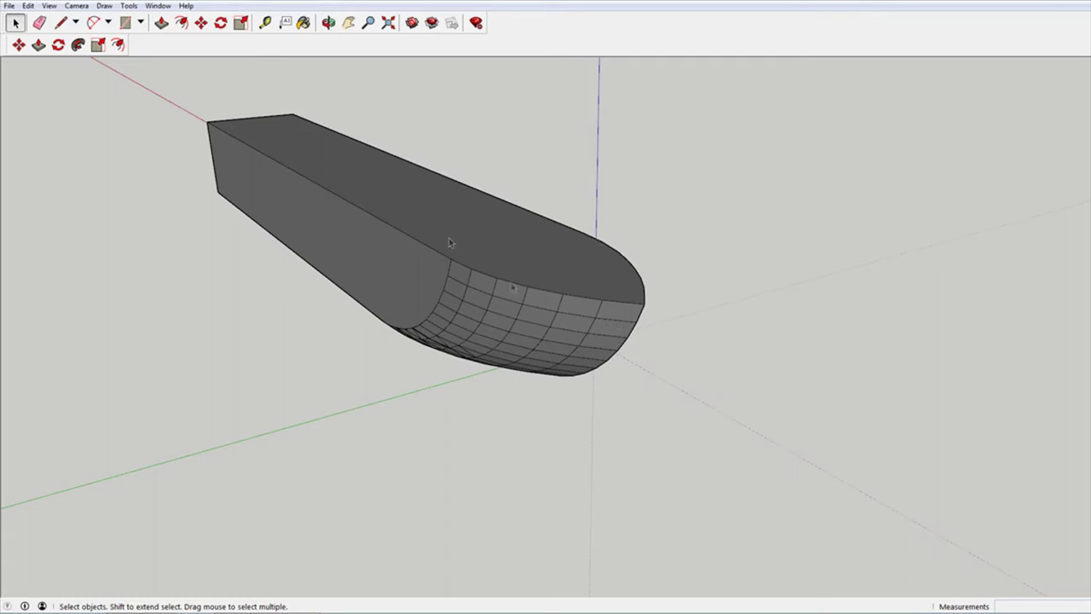
middle_click_drag(450, 243, 440, 410)
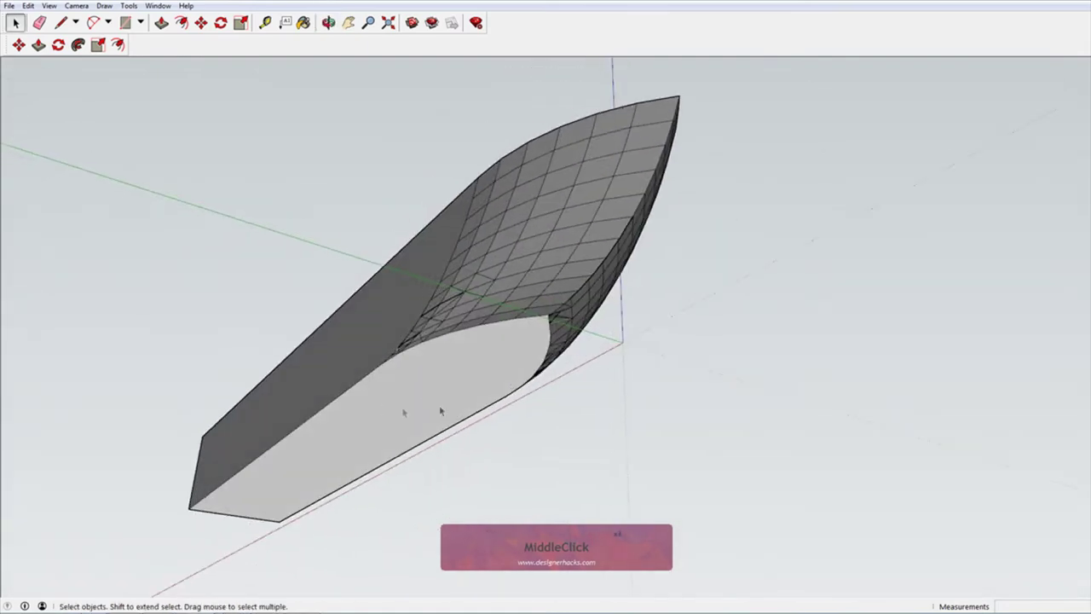
middle_click_drag(612, 246, 572, 394)
middle_click_drag(688, 227, 591, 127)
scroll(588, 132, "down", 2)
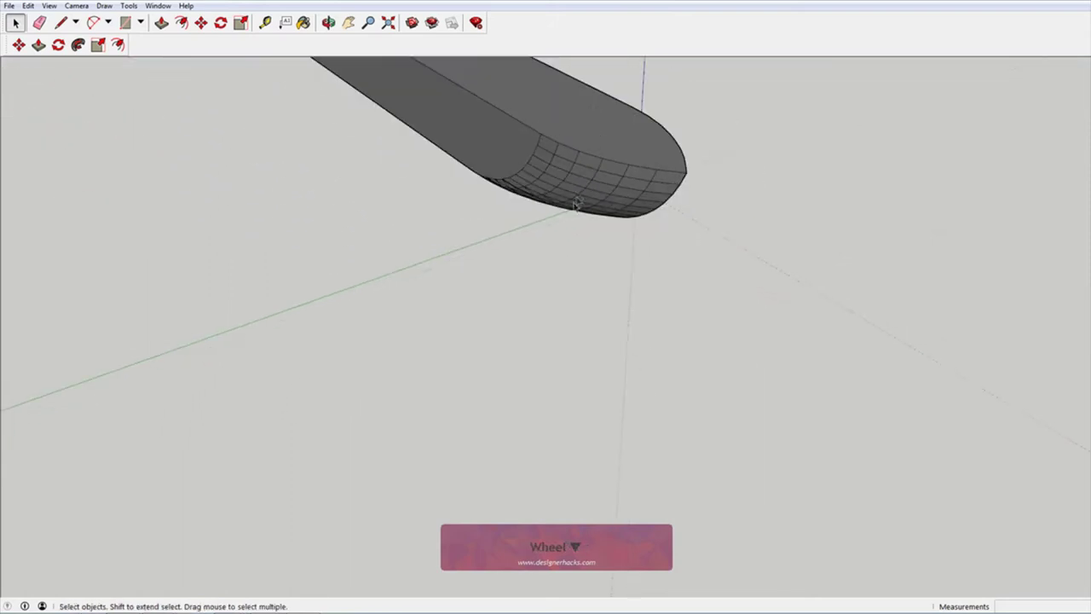
scroll(560, 147, "up", 3)
scroll(560, 147, "up", 1)
left_click(577, 173)
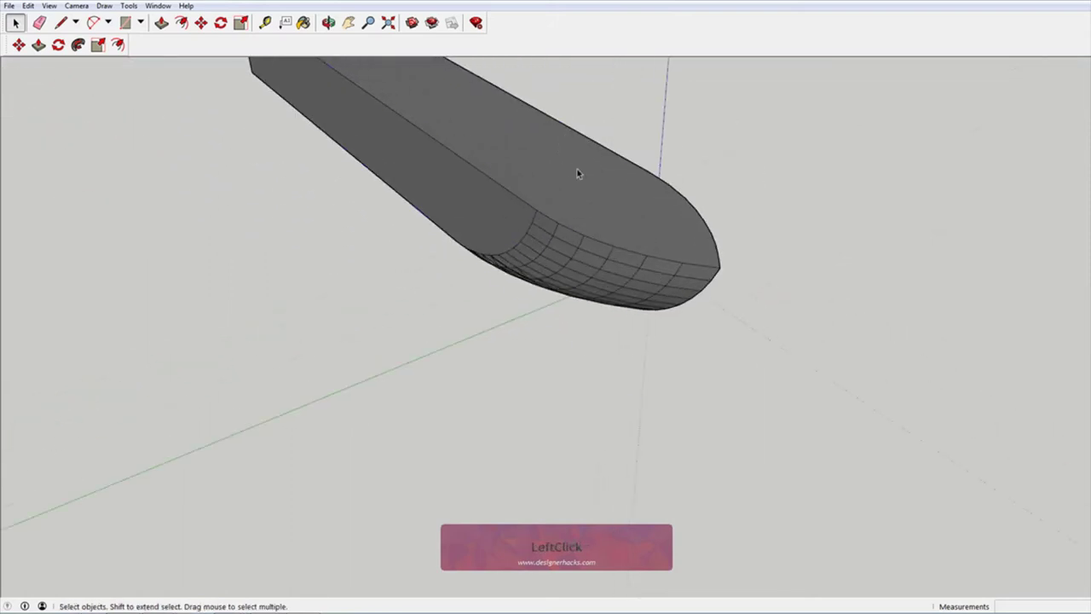
scroll(604, 232, "up", 2)
double_click(603, 200)
triple_click(603, 200)
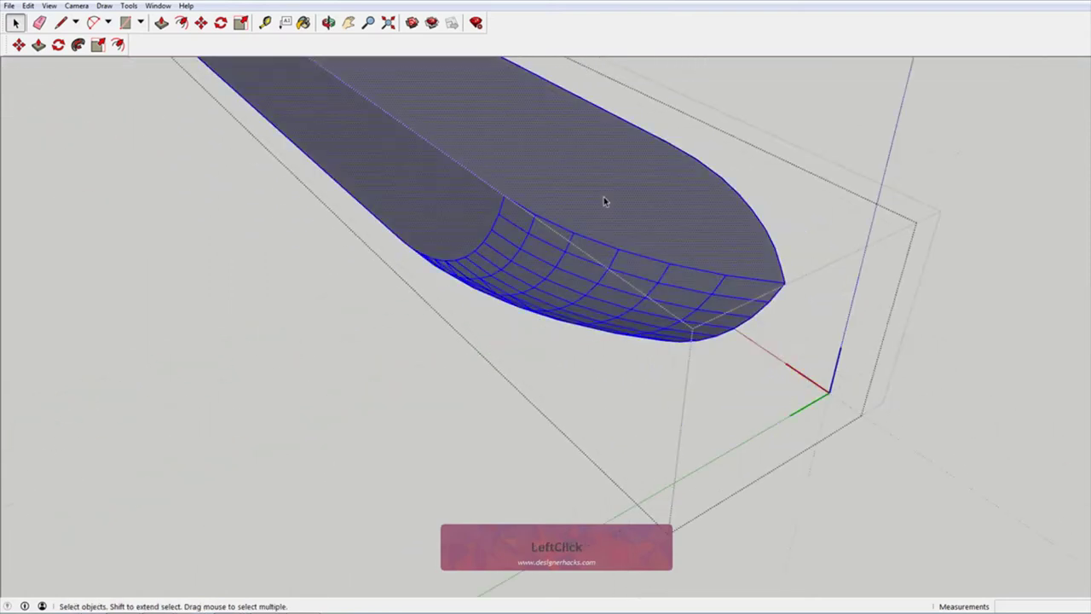
scroll(535, 220, "up", 2)
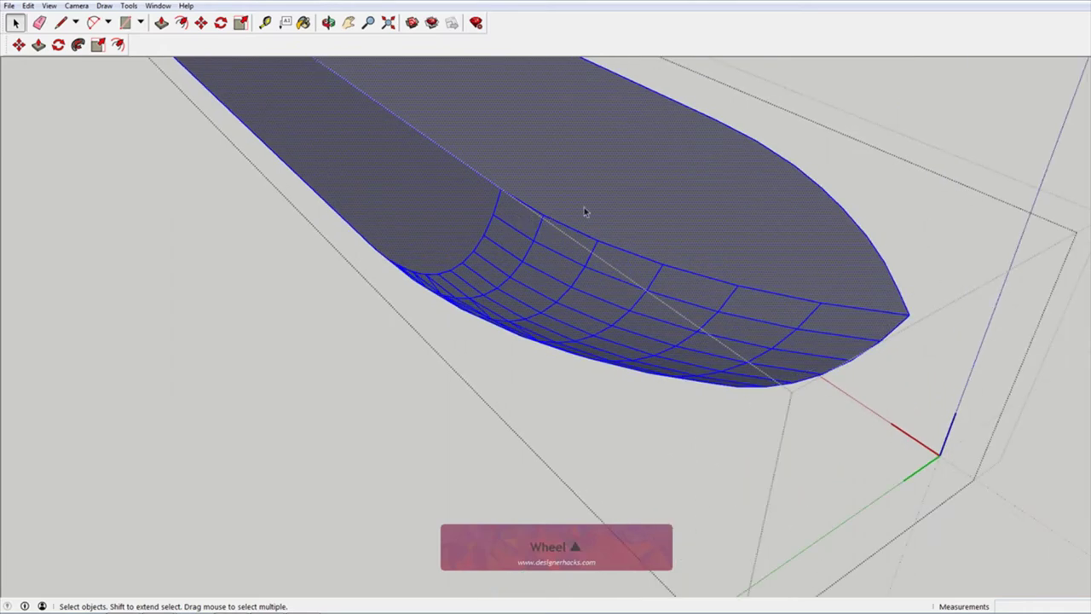
scroll(501, 191, "down", 2)
left_click(394, 181)
key("m")
left_click(407, 178)
key("ctrl")
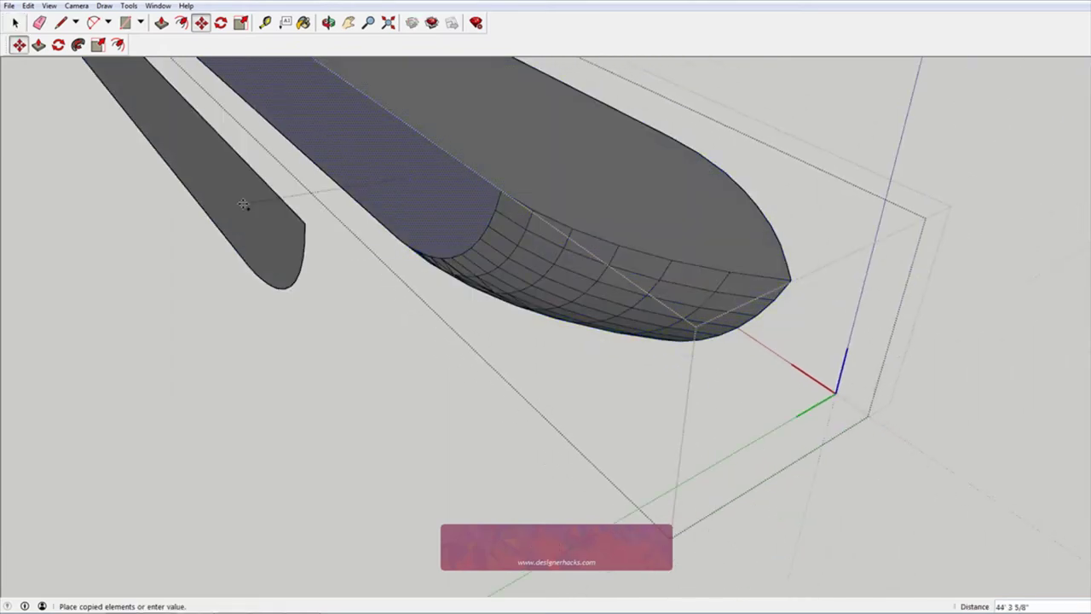
key("space")
left_click(912, 238)
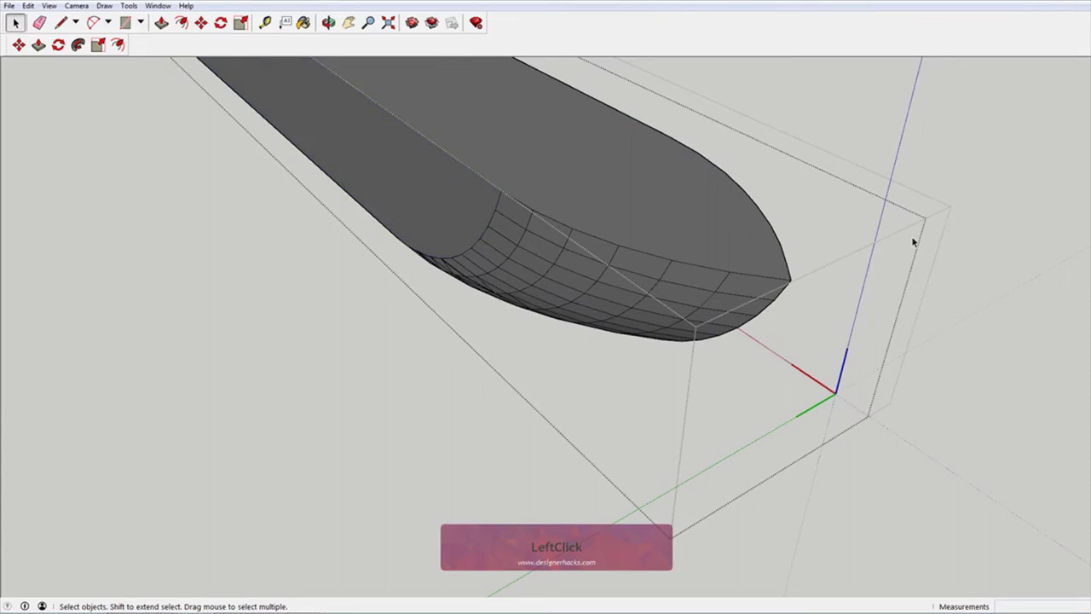
Close the hull component's editing and explode the component into loose geometry
right_click(562, 199)
left_click(603, 268)
right_click(629, 186)
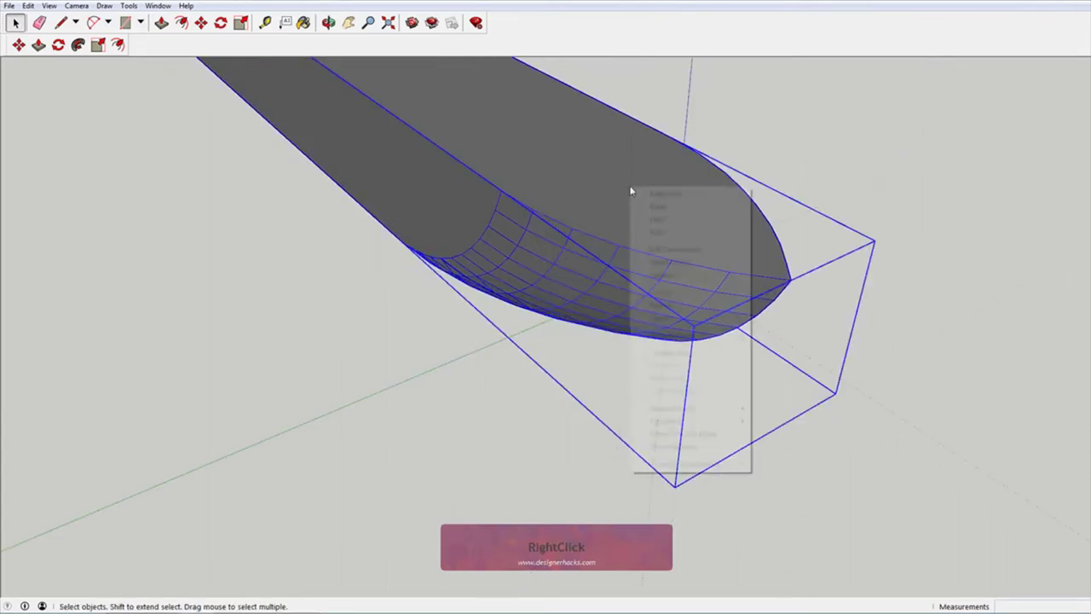
left_click(662, 275)
Copy the hull's flat side face about 54' 7" outward along the green axis
left_click(443, 190)
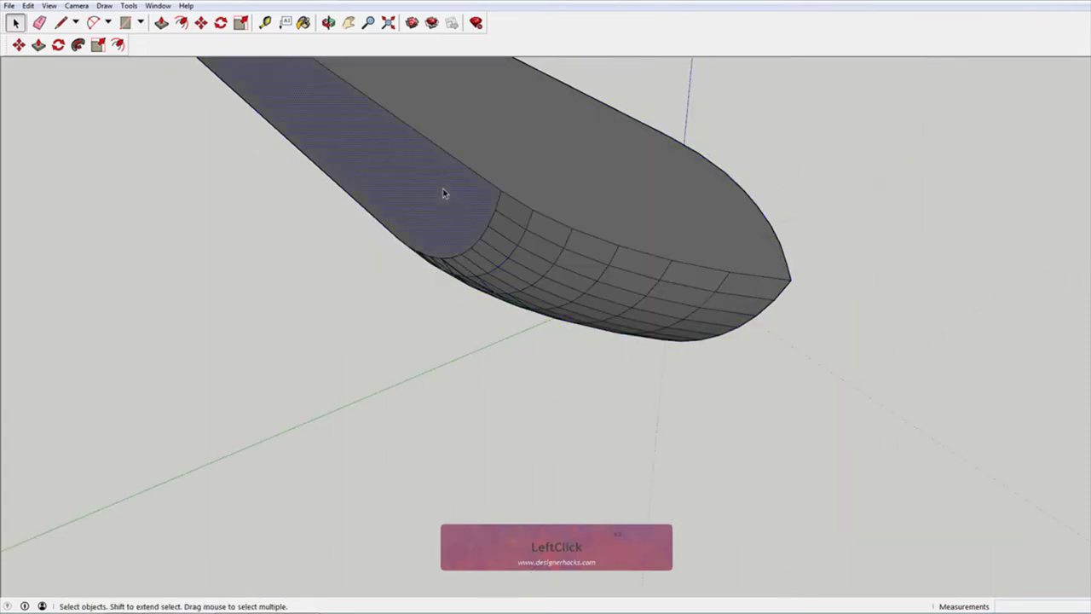
scroll(441, 196, "down", 1)
key("m")
left_click(440, 187)
key("ctrl")
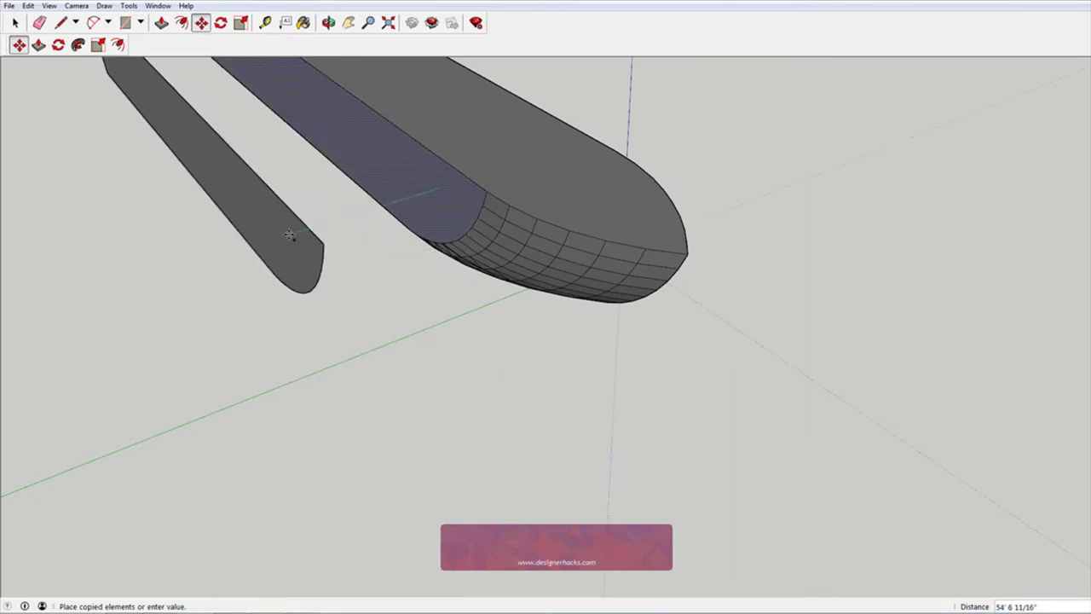
left_click(290, 234)
key("space")
Group the copied side face together with its edges
triple_click(288, 230)
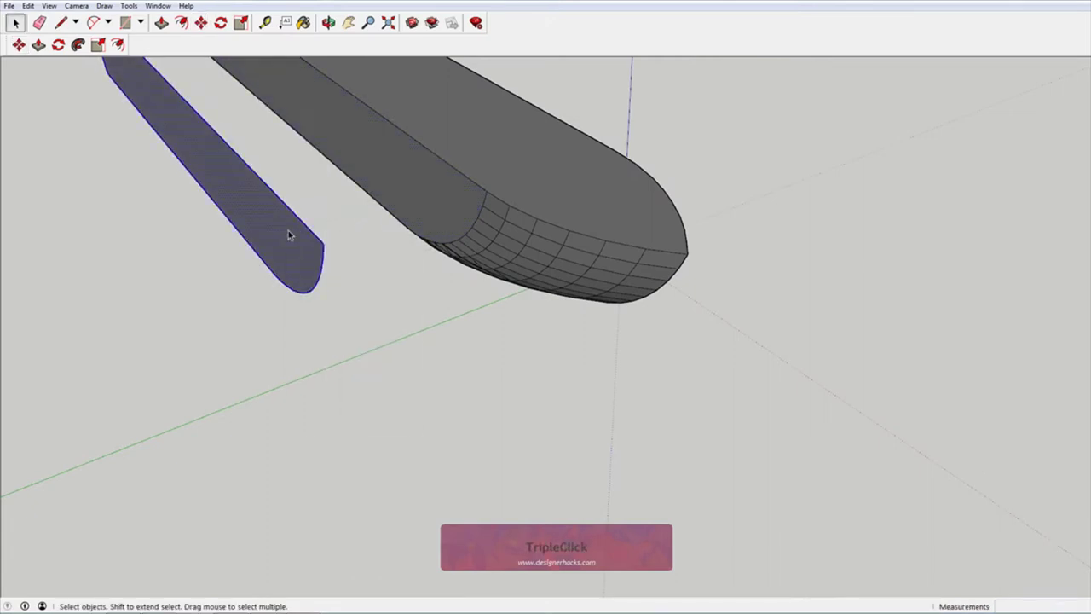
right_click(288, 230)
left_click(367, 331)
Move the grouped side panel by its upper front corner onto the hull's top edge near the bow
key("m")
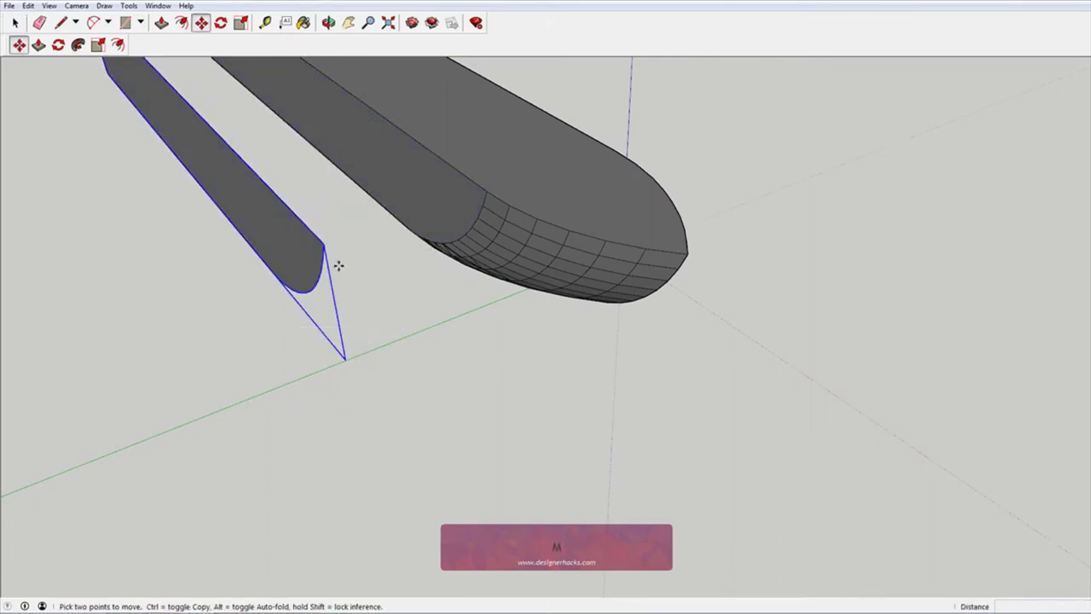
left_click(323, 245)
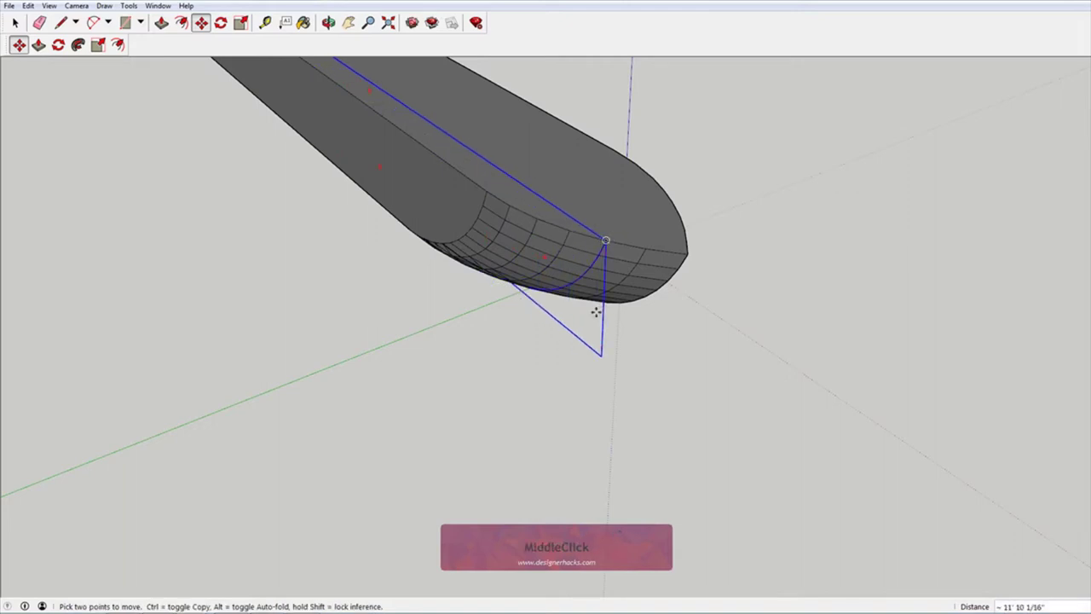
middle_click_drag(597, 310, 526, 209)
scroll(529, 197, "up", 3)
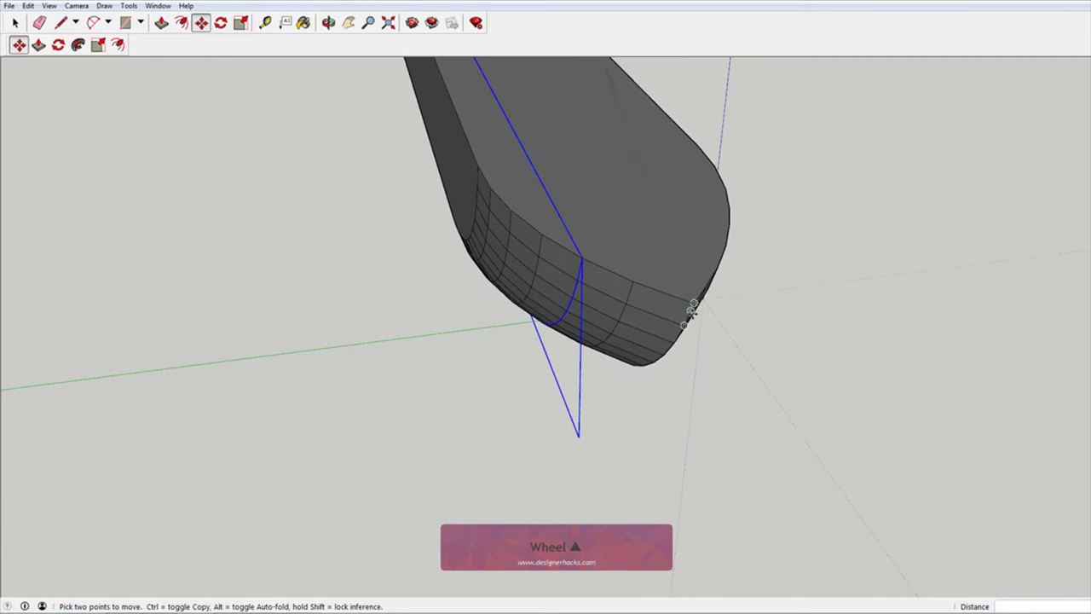
scroll(691, 310, "down", 3)
middle_click_drag(565, 273, 609, 309)
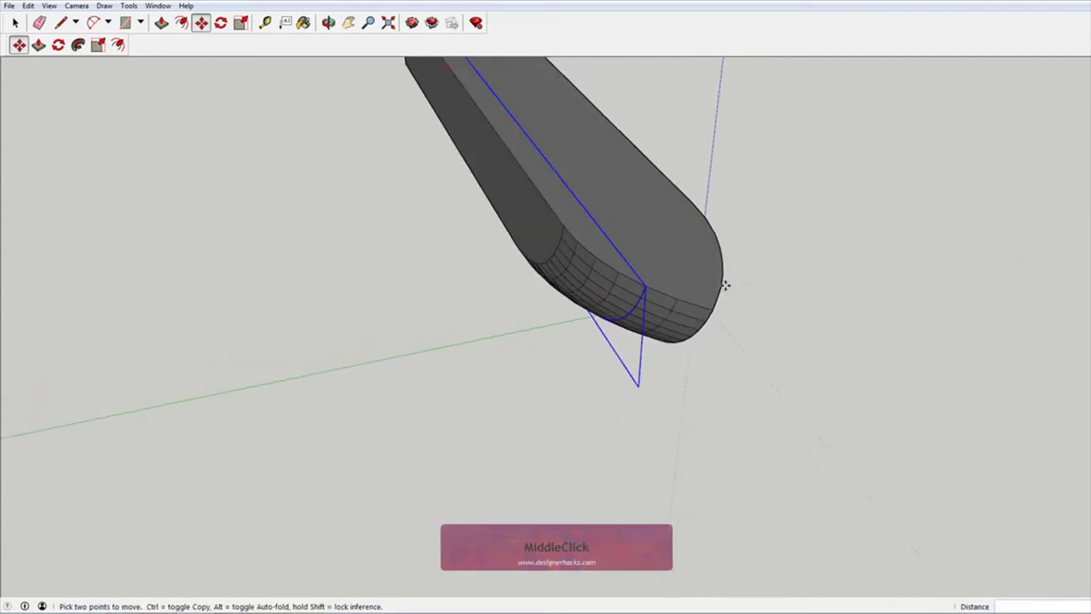
middle_click_drag(721, 284, 720, 293)
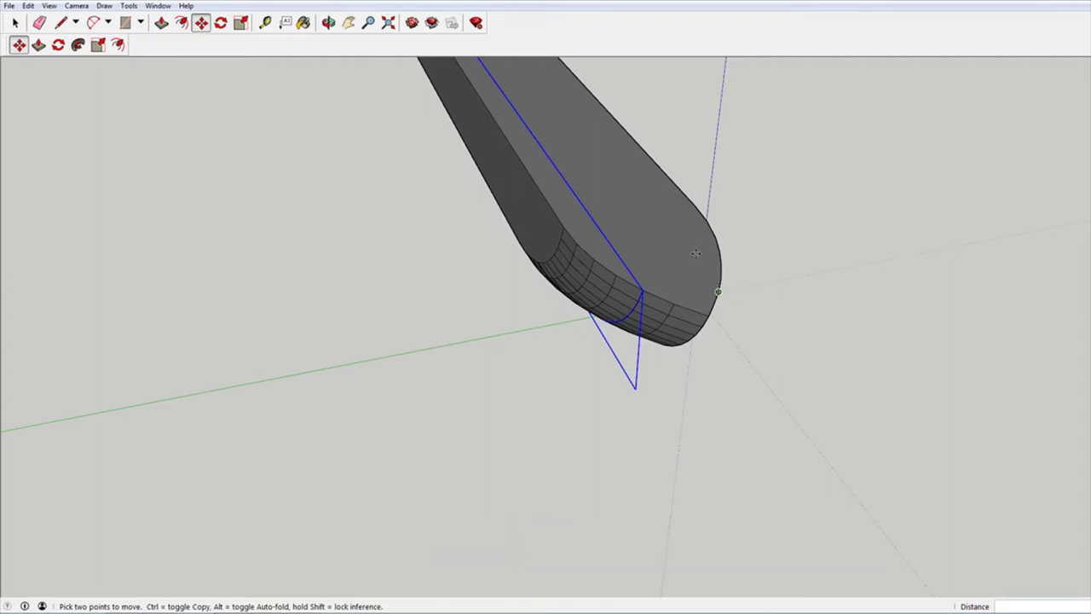
middle_click_drag(697, 253, 653, 253)
scroll(670, 268, "up", 2)
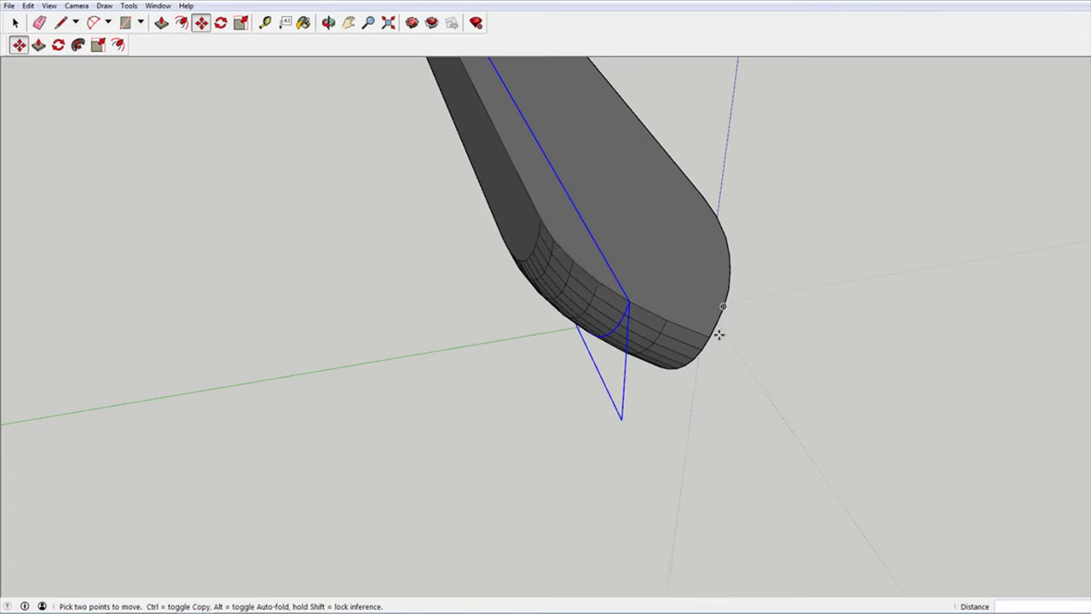
Move the grouped side panel about 105' 6" off the hull into the open space beside it
left_click(629, 301)
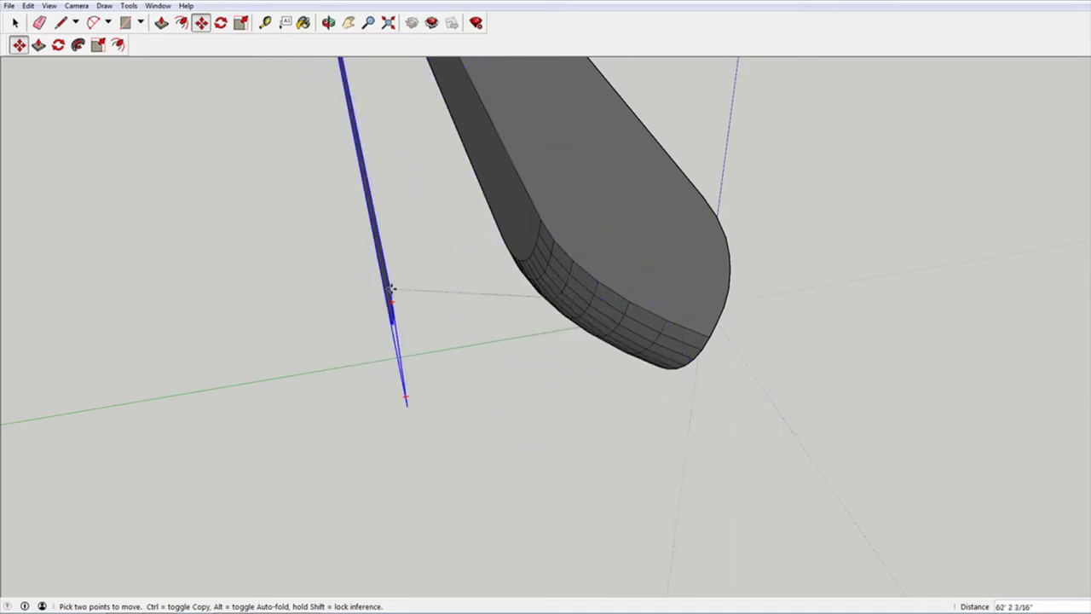
scroll(367, 260, "down", 3)
scroll(367, 258, "down", 2)
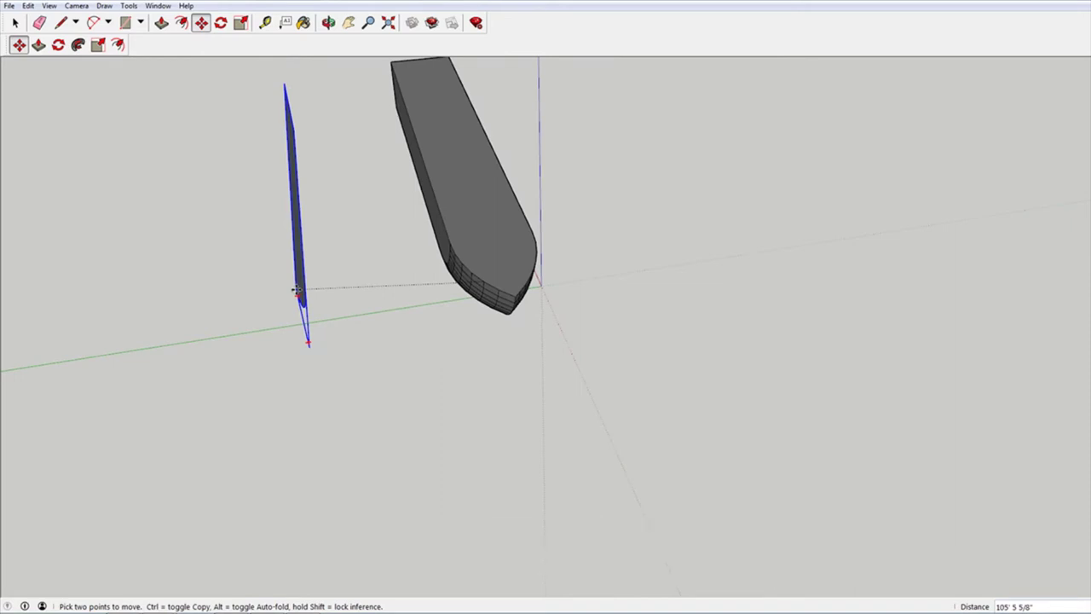
scroll(296, 290, "up", 3)
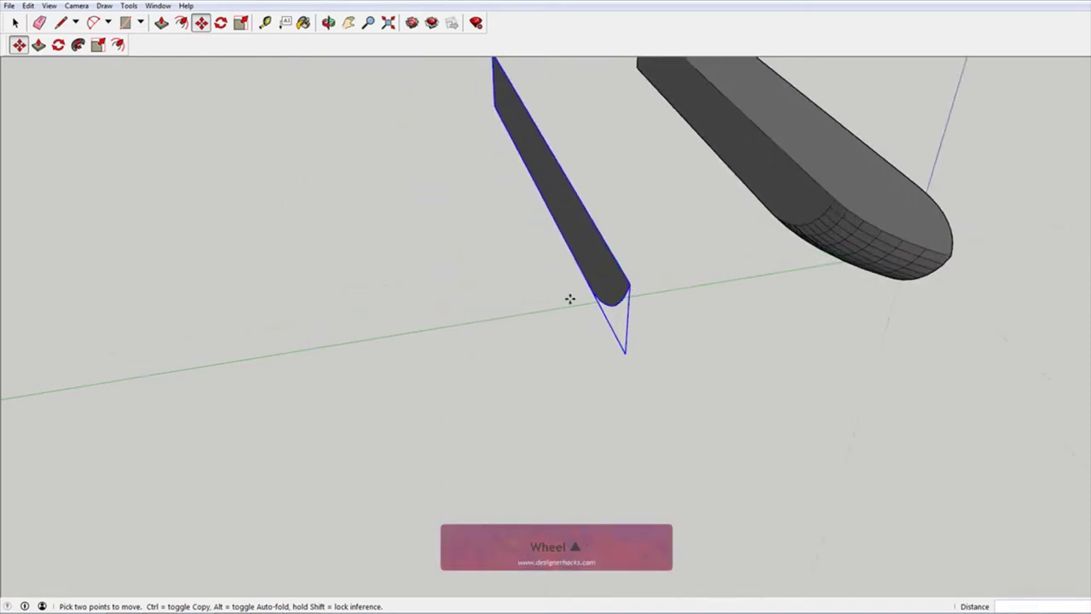
middle_click_drag(569, 299, 588, 301)
key("space")
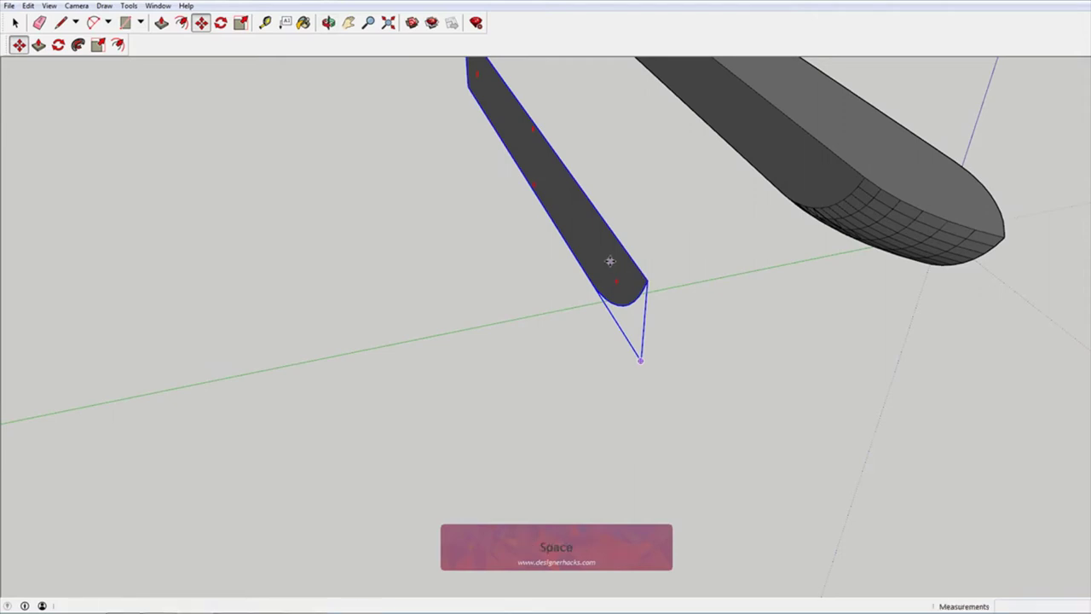
Inside the side-panel group, delete the face, top edge and stern edge, keeping only the bottom line and bow curve
double_click(597, 235)
left_click(600, 242)
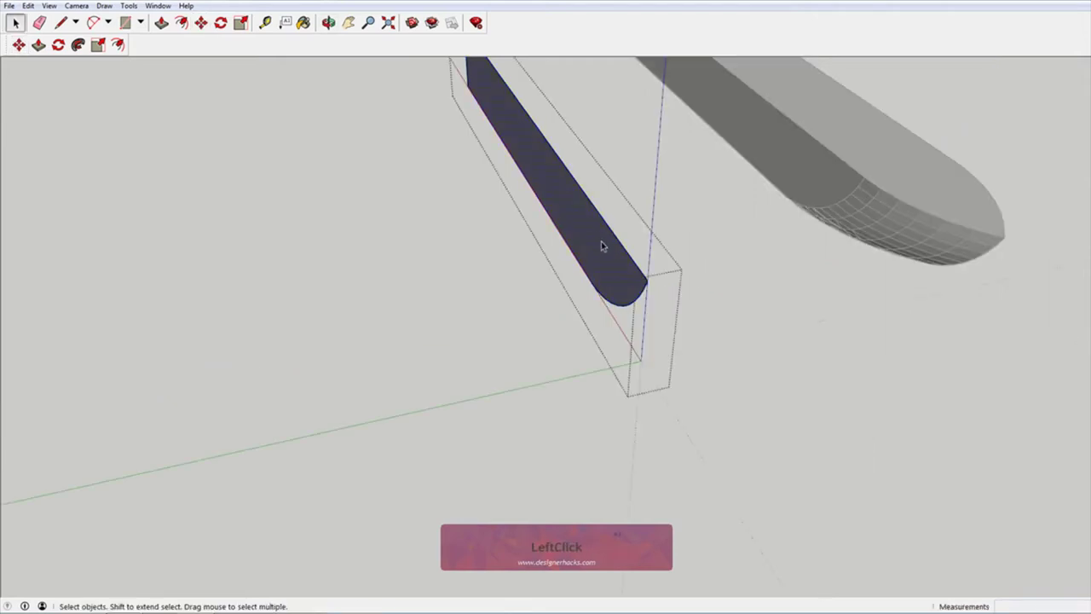
key("Delete")
scroll(612, 228, "down", 2)
scroll(588, 146, "up", 1)
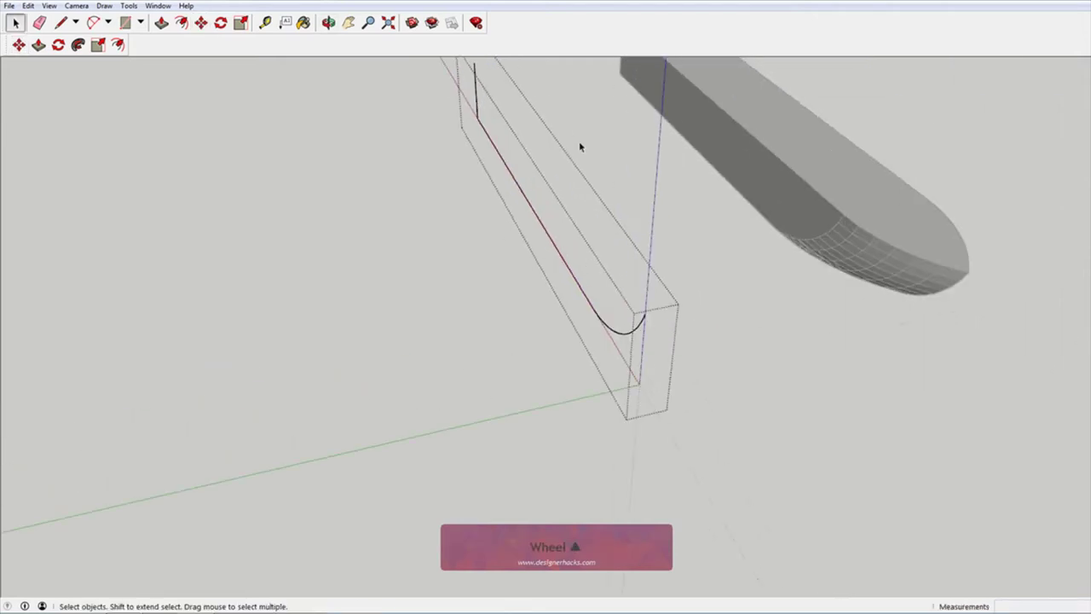
left_click_drag(497, 97, 469, 68)
key("Delete")
middle_click_drag(472, 114, 643, 182)
left_click_drag(316, 94, 739, 351)
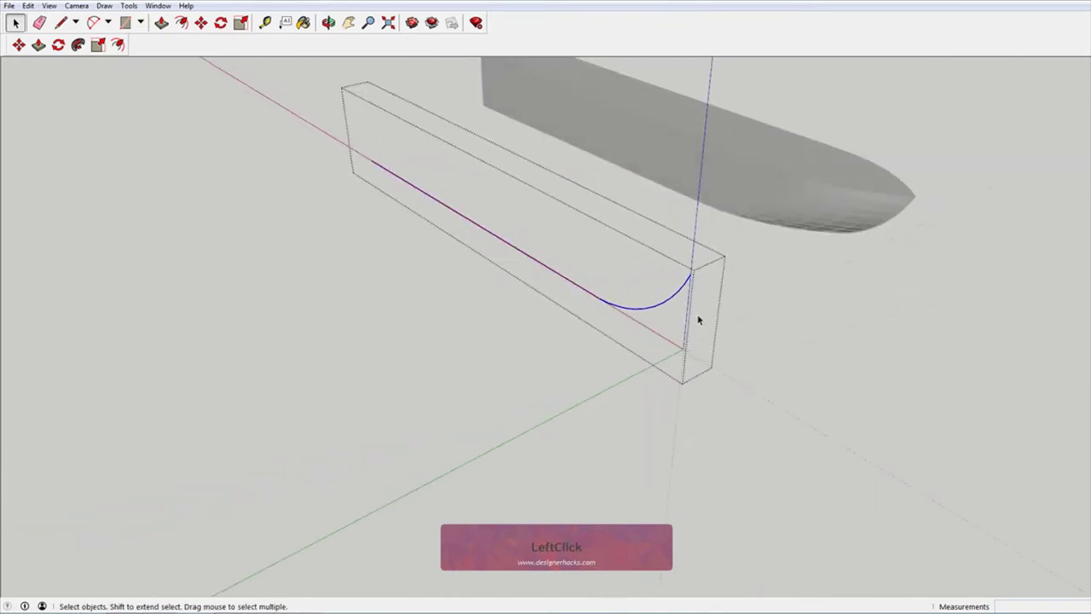
left_click(702, 310)
Move the profile curve group by its bow-end point onto the hull's upper corner where the curved bow begins
left_click(689, 277)
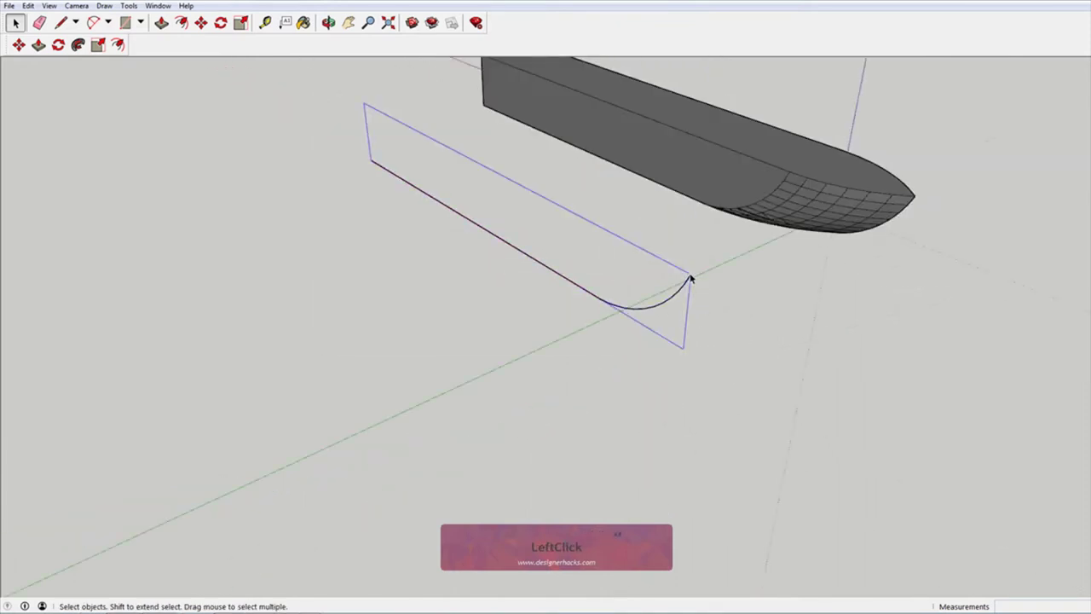
key("m")
left_click(688, 278)
left_click(770, 184)
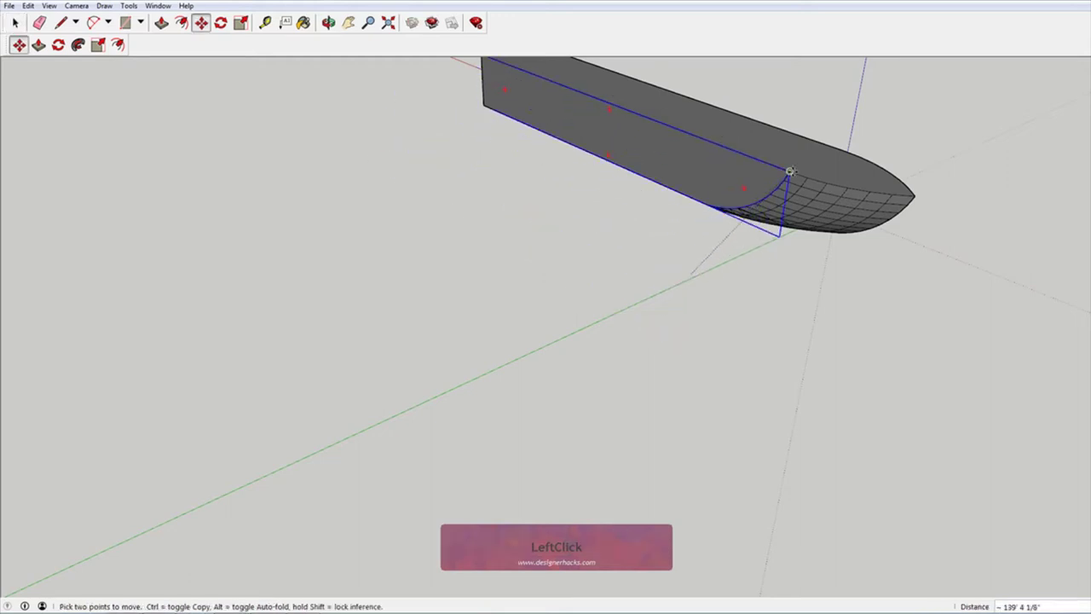
scroll(789, 175, "up", 3)
scroll(788, 174, "down", 2)
Copy the profile group from endpoint to endpoint along the hull's top edge onto the next three bow section lines
key("m")
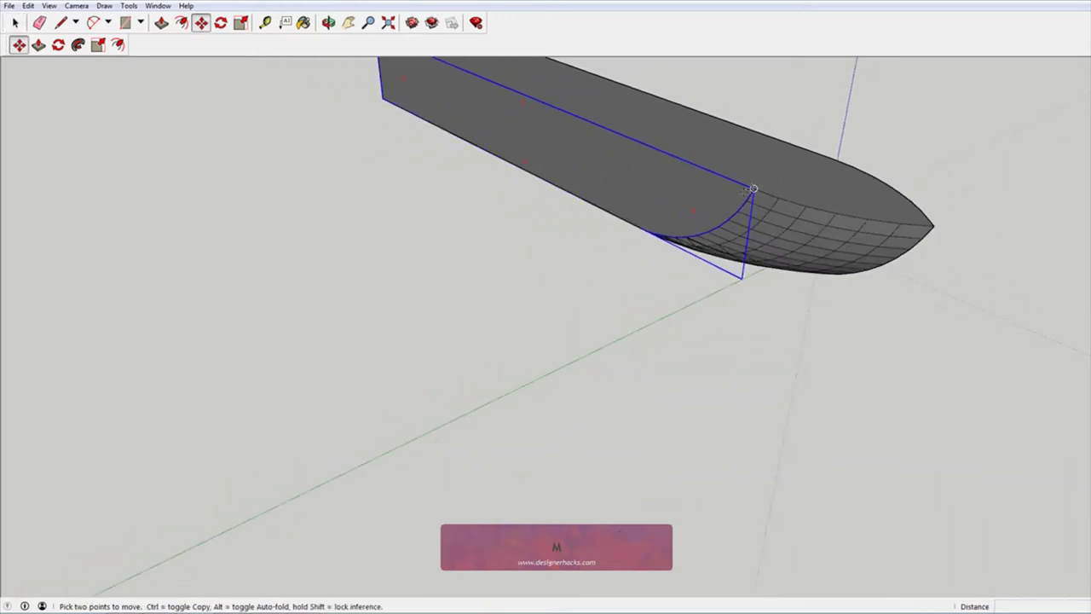
key("ctrl")
left_click(753, 188)
left_click(779, 198)
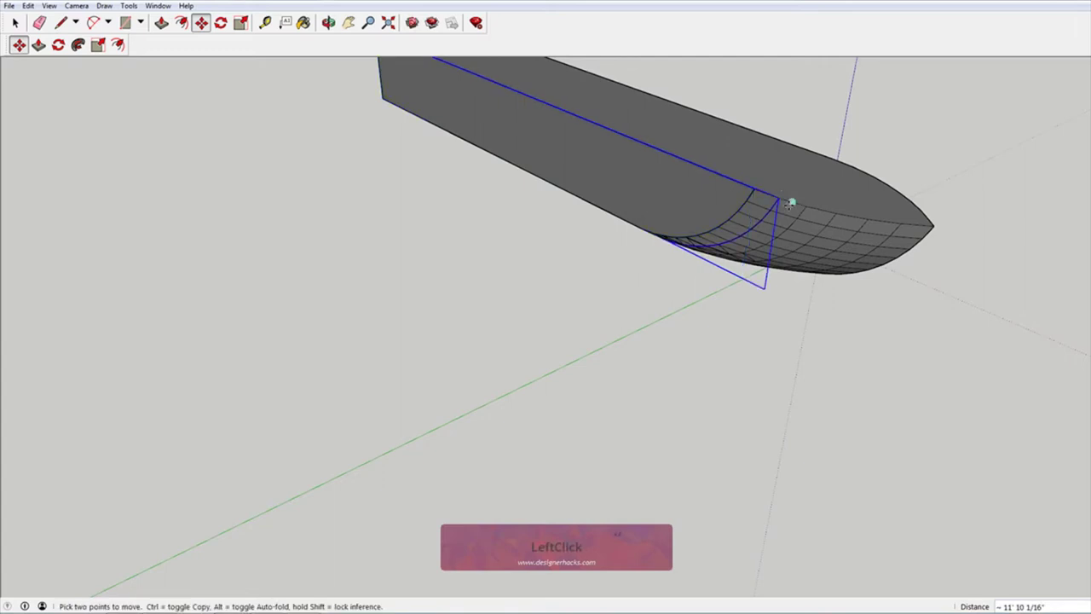
key("ctrl")
left_click(779, 199)
left_click(805, 205)
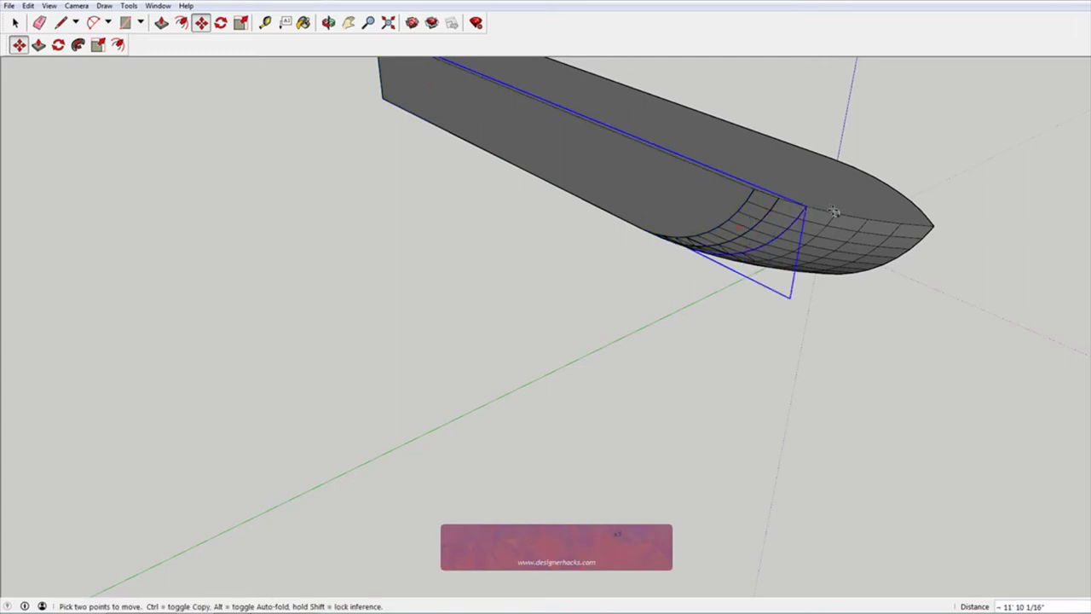
left_click(805, 205)
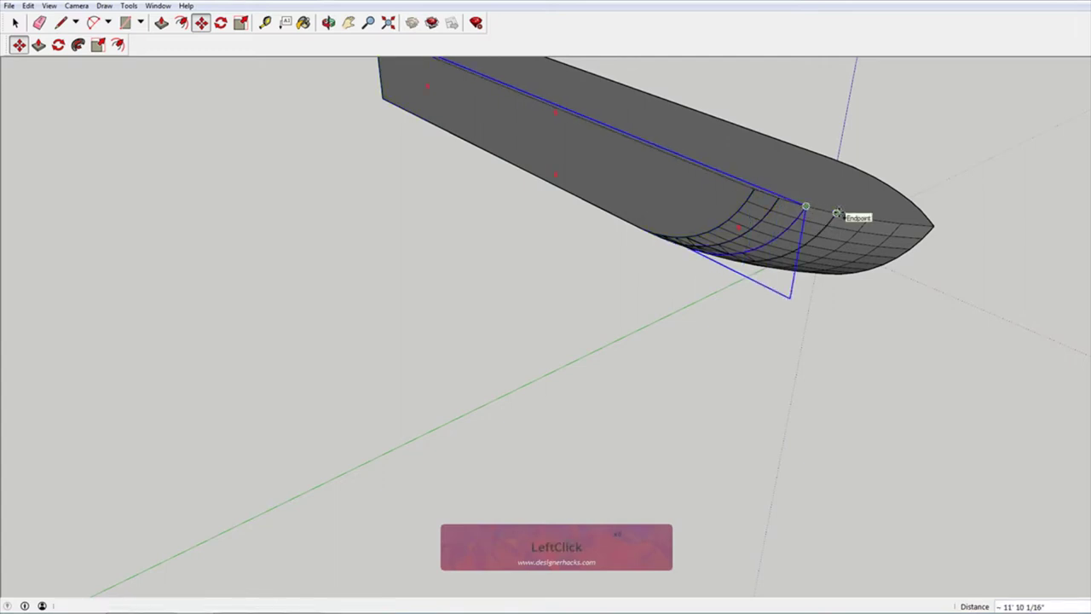
left_click(835, 213)
Copy the profile group onto the remaining three section endpoints, ending at the tip of the bow
left_click(835, 213)
key("ctrl")
left_click(867, 219)
left_click(867, 219)
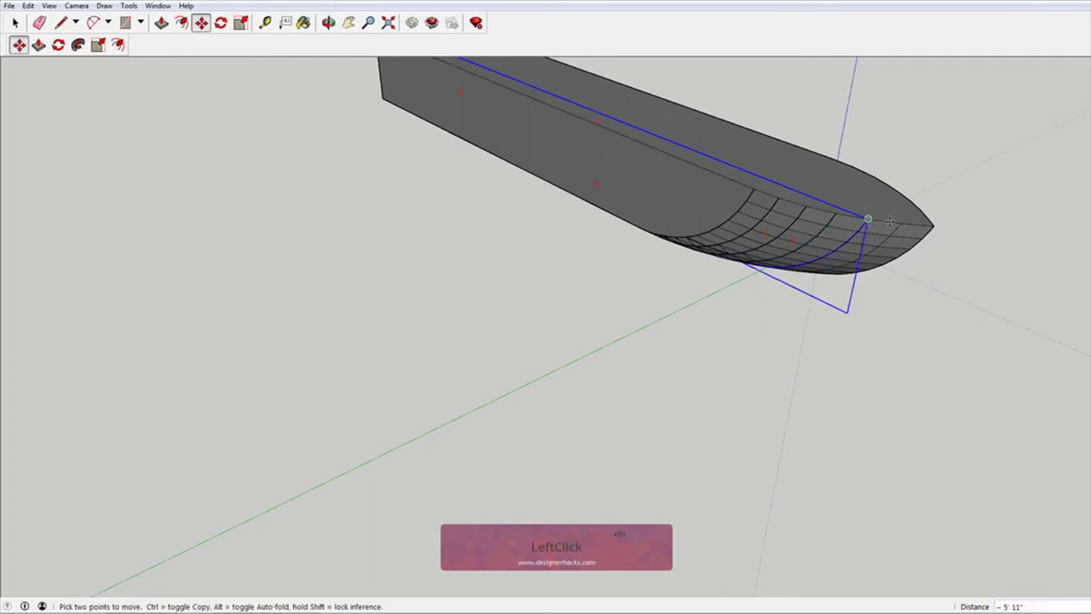
key("ctrl")
left_click(900, 223)
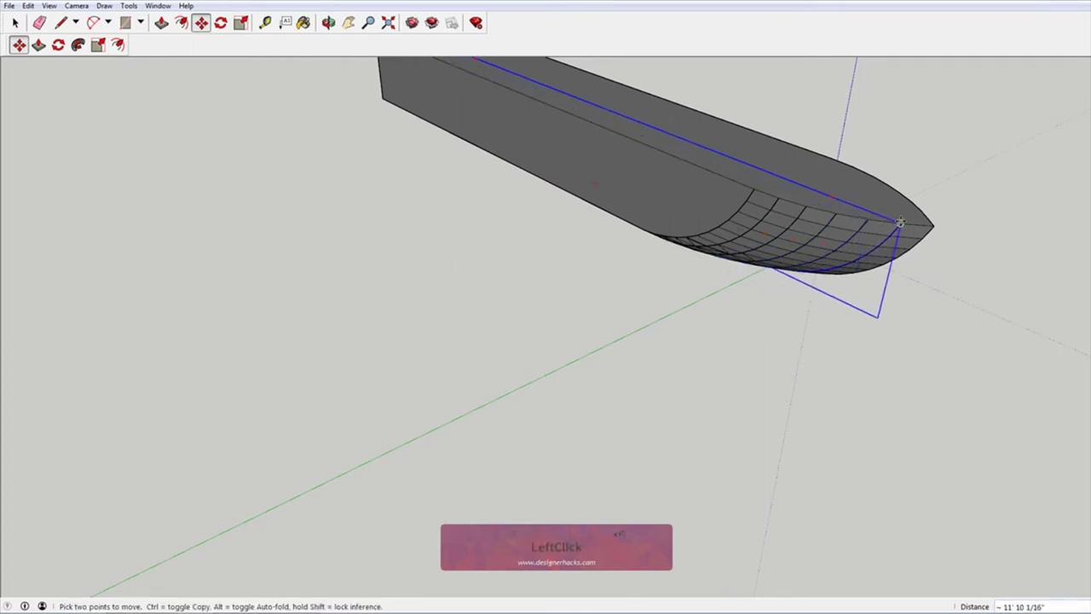
left_click(900, 223)
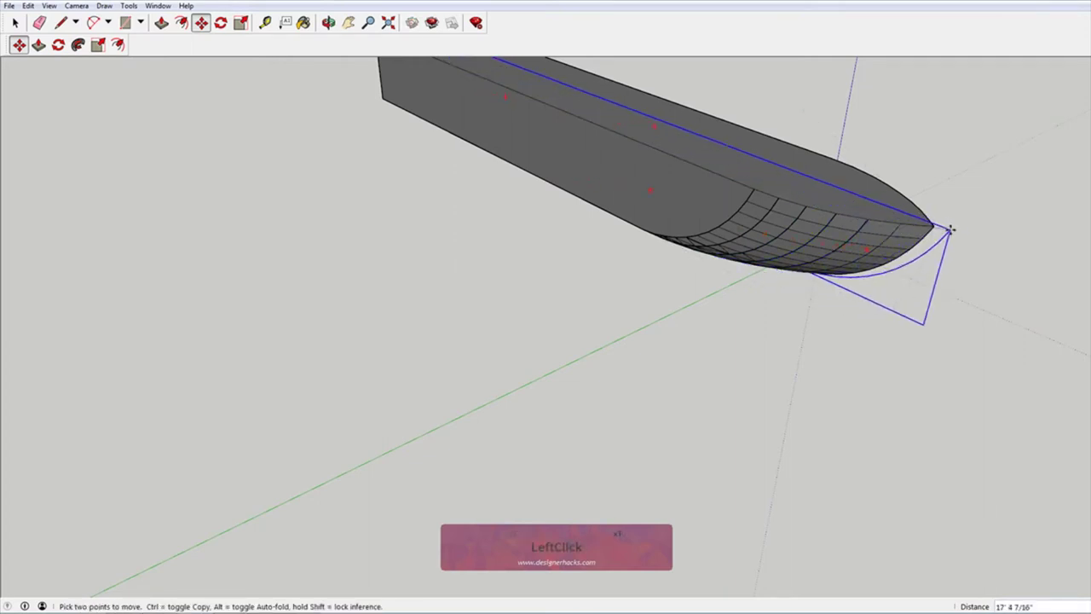
key("ctrl")
left_click(934, 226)
Select all the profile groups without the hull and move them about 133' 8" away from it along the green axis
middle_click_drag(966, 247, 760, 188)
key("space")
left_click(751, 200)
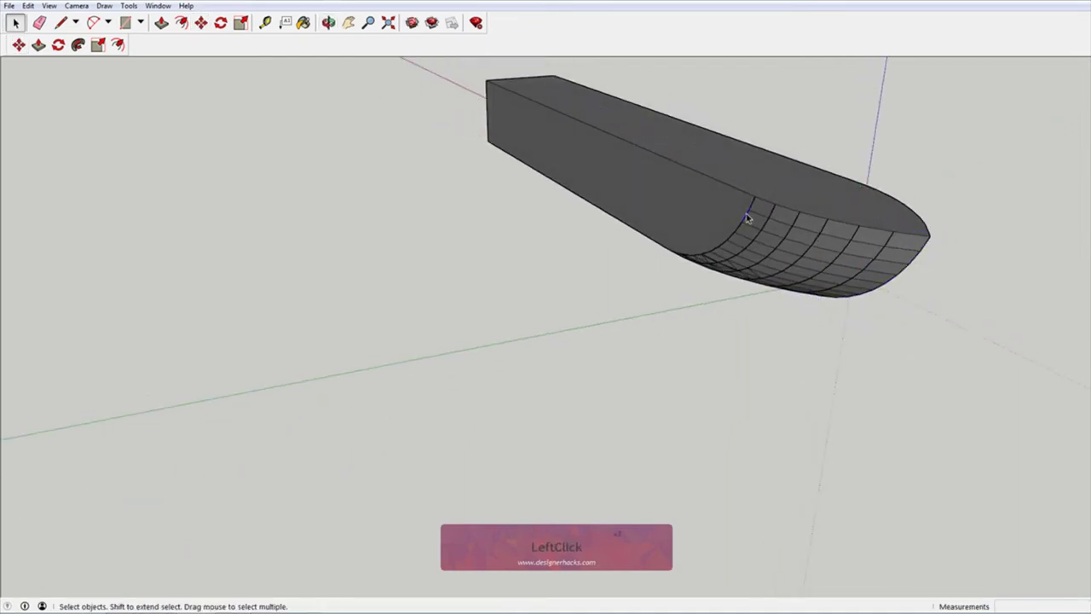
key("ctrl+a")
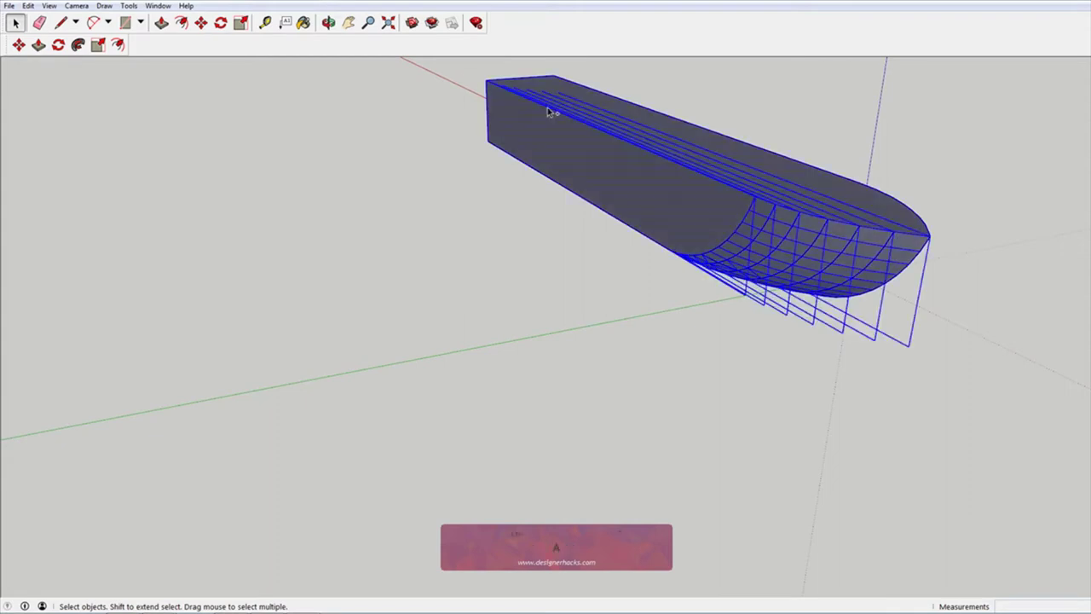
triple_click(851, 189)
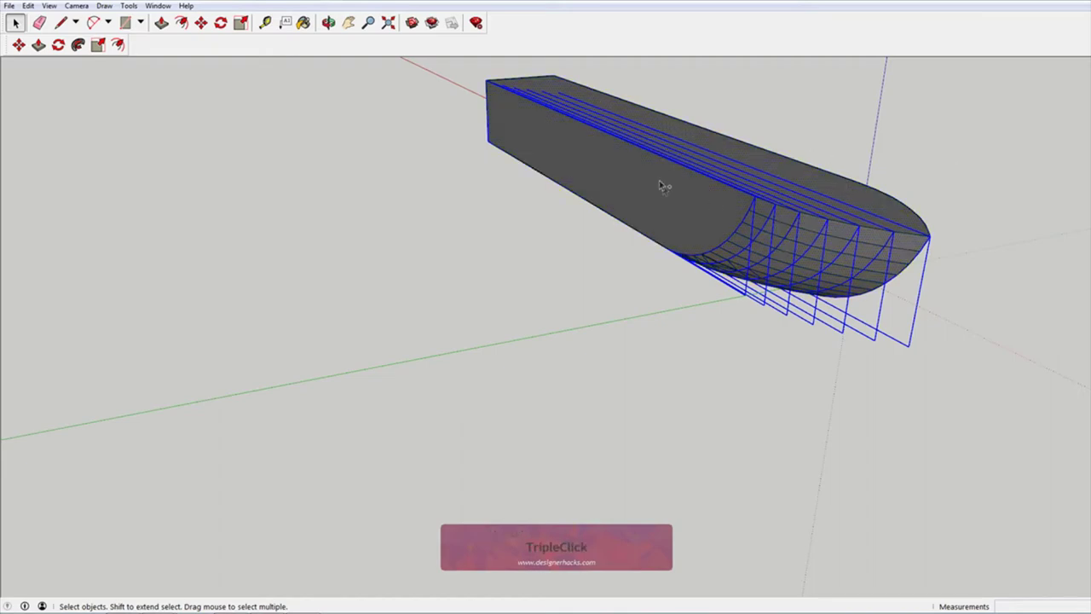
scroll(663, 186, "down", 2)
key("m")
left_click(594, 314)
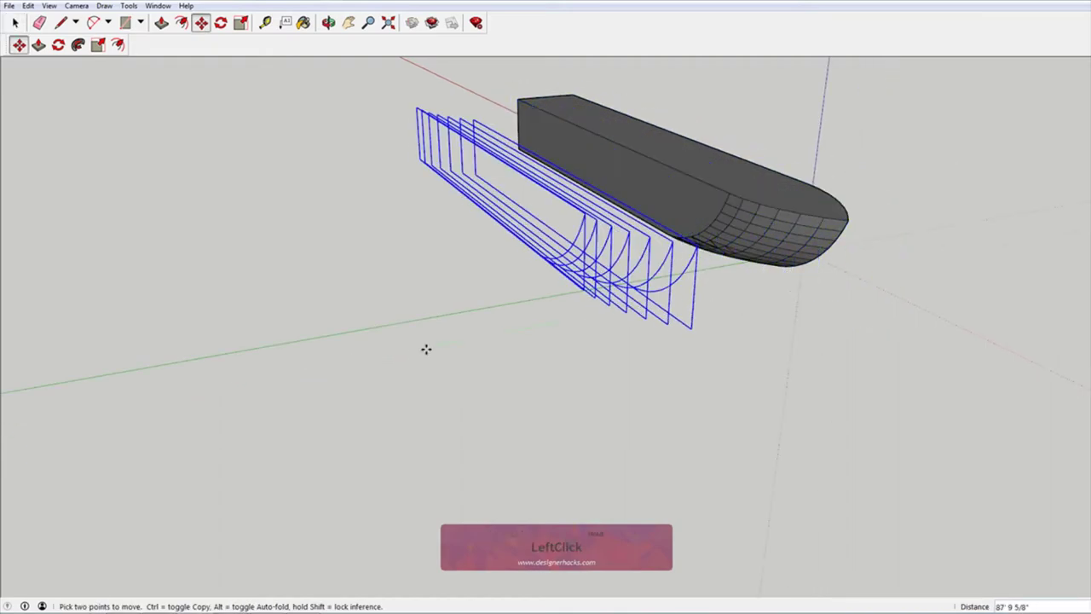
left_click(324, 369)
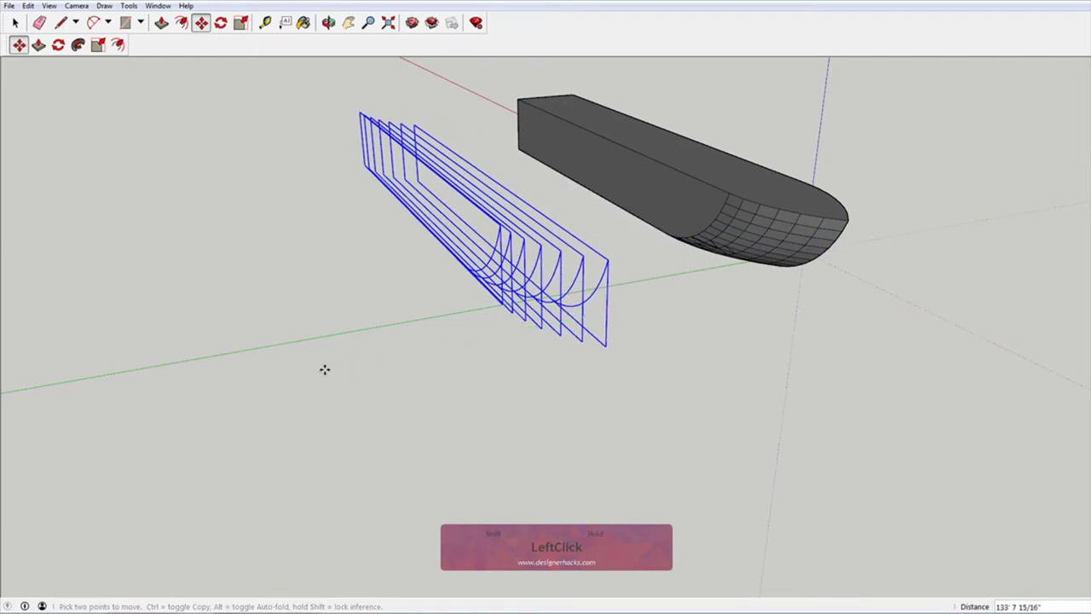
key("space")
left_click(418, 336)
Explode all the separated profile groups into loose curves
middle_click_drag(418, 336, 404, 302)
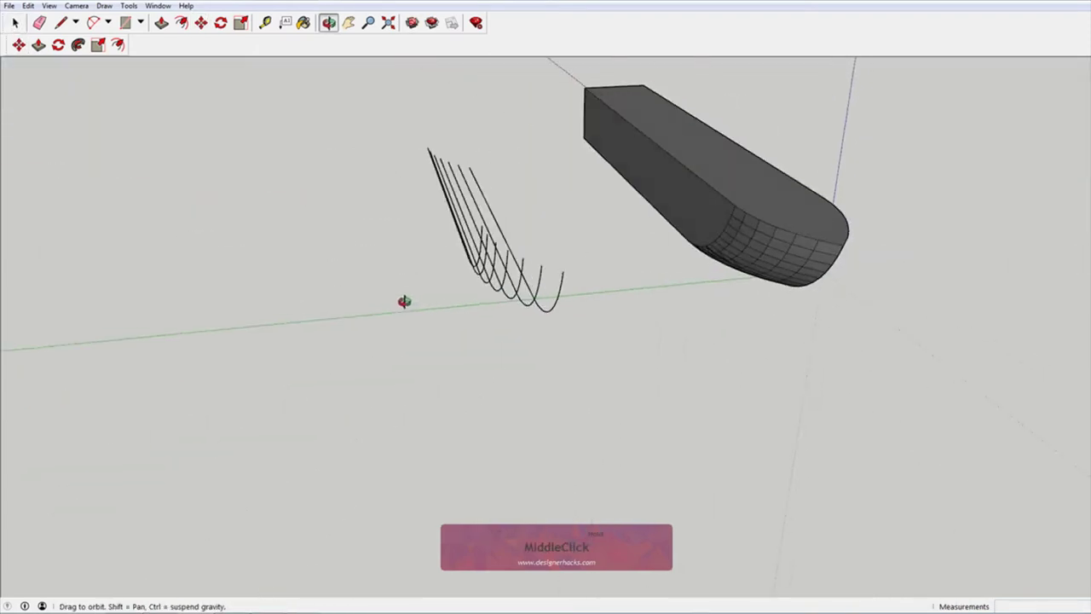
left_click_drag(288, 97, 583, 414)
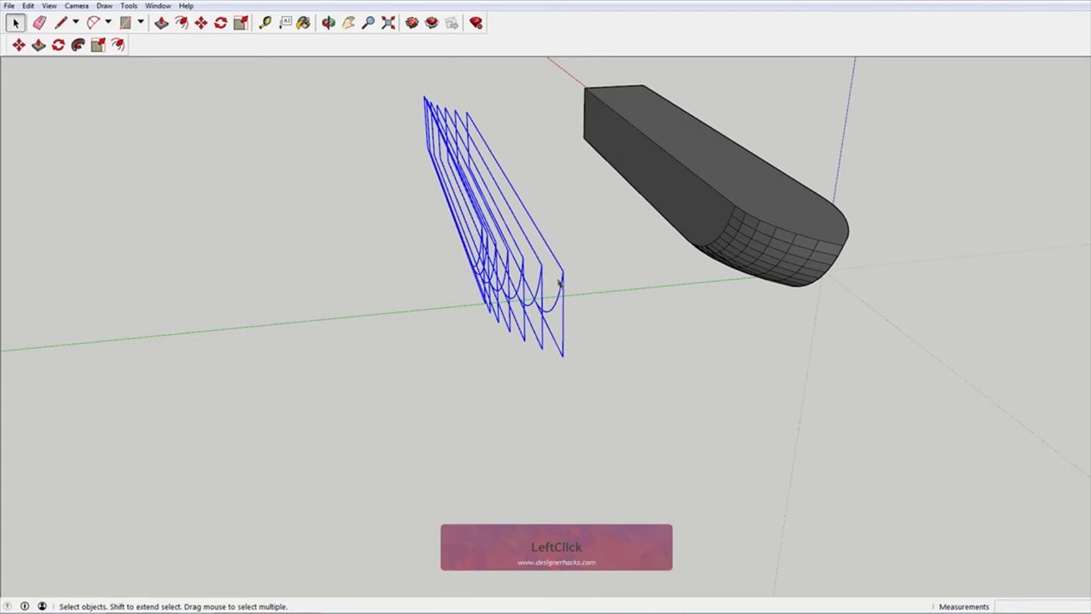
right_click(559, 282)
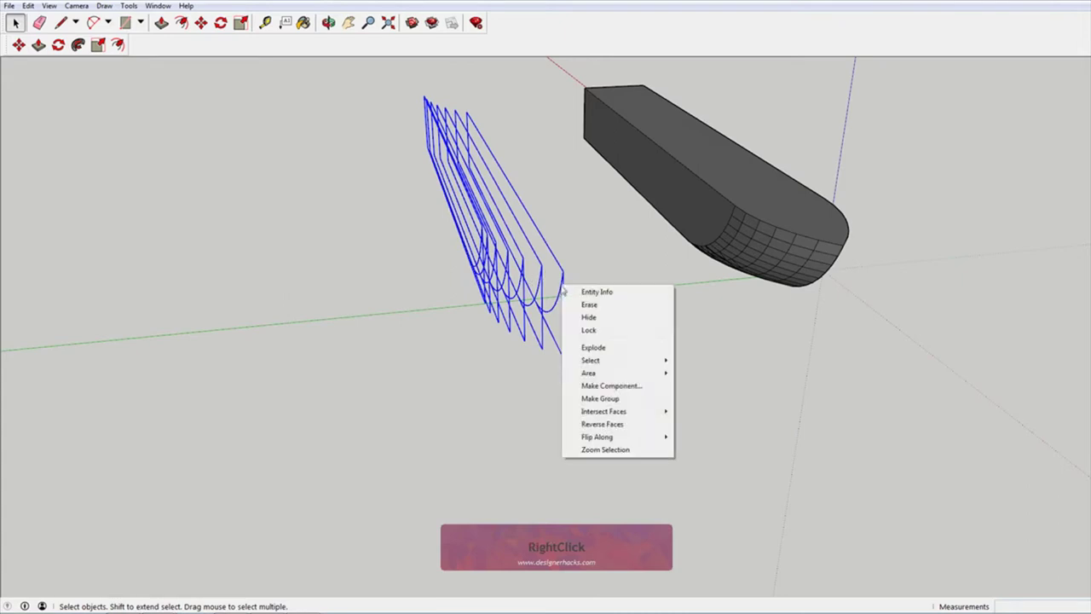
left_click(617, 353)
Make the loose profile curves into a single named component that replaces the selection
middle_click_drag(614, 346, 460, 292)
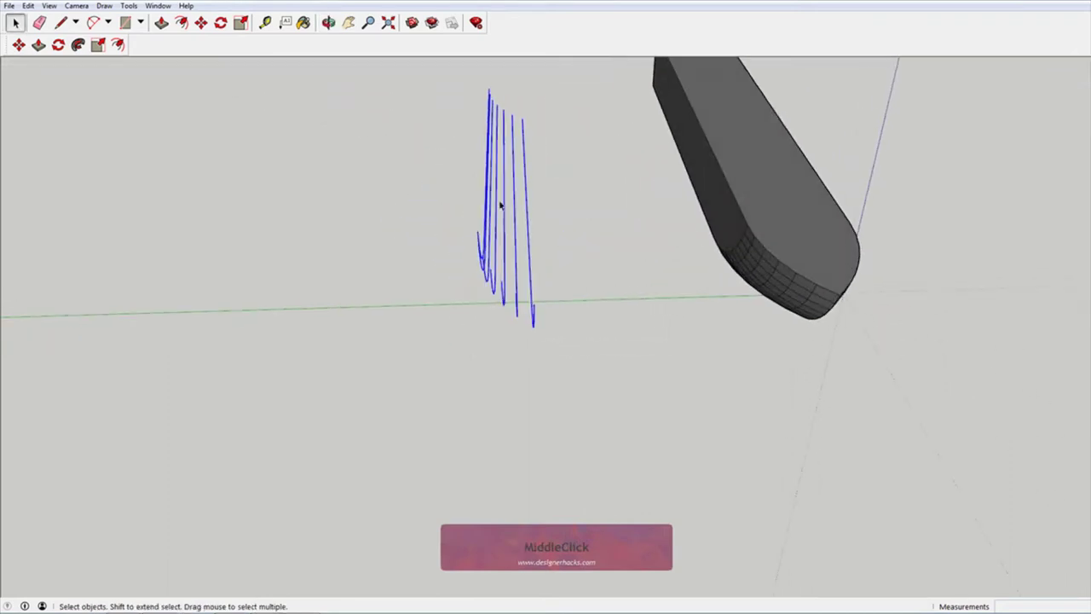
right_click(530, 236)
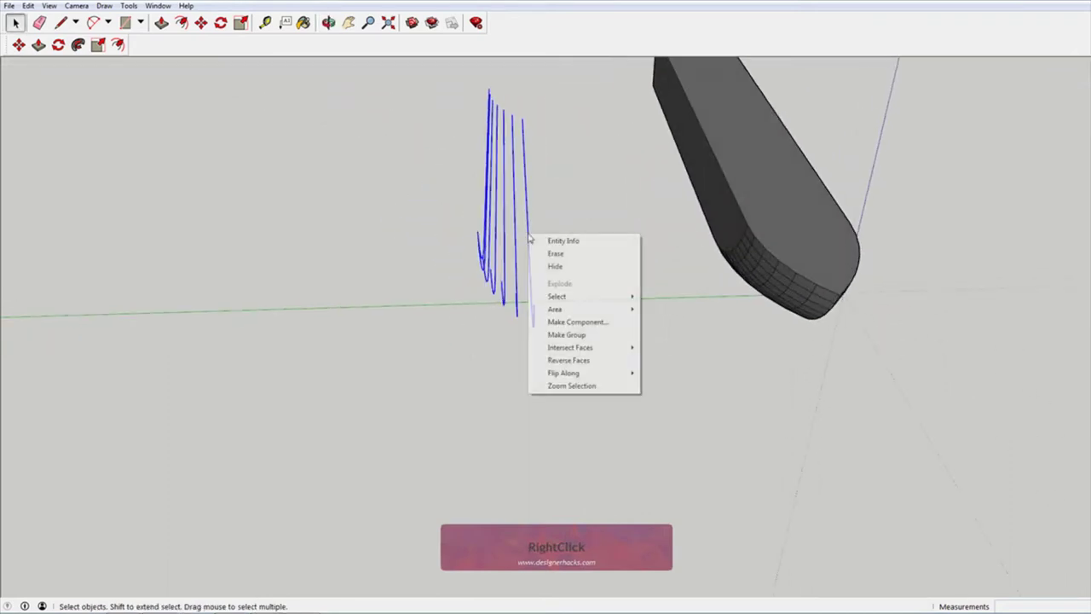
left_click(595, 320)
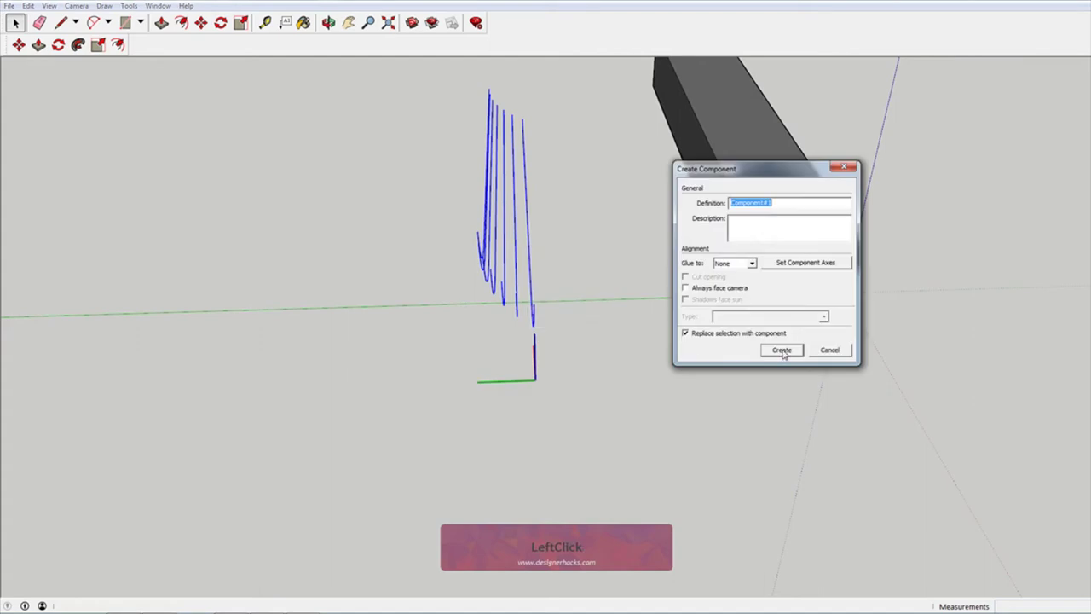
key("shift")
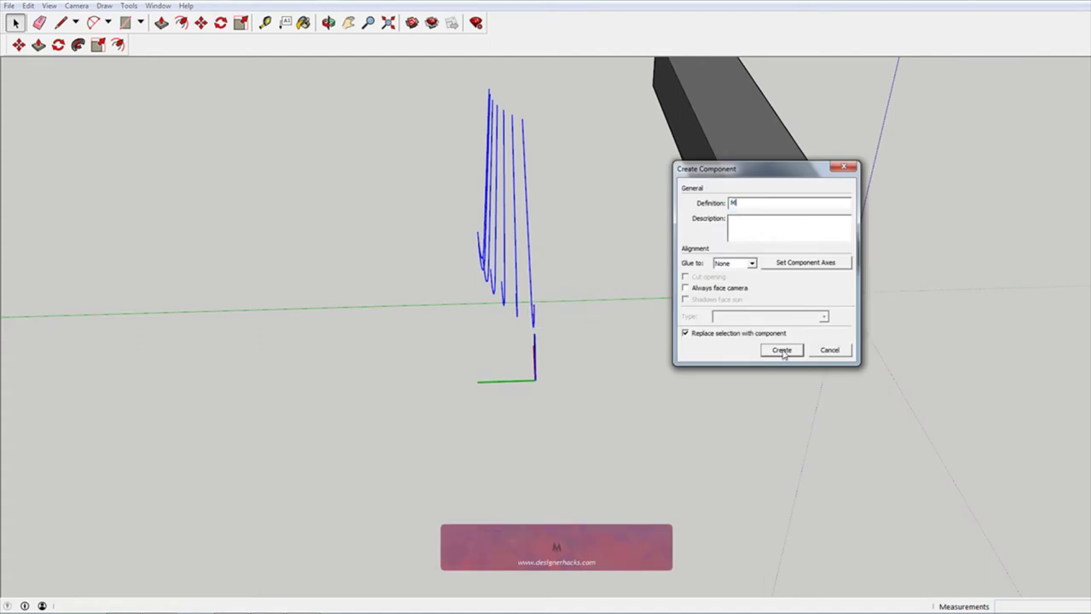
key("Return")
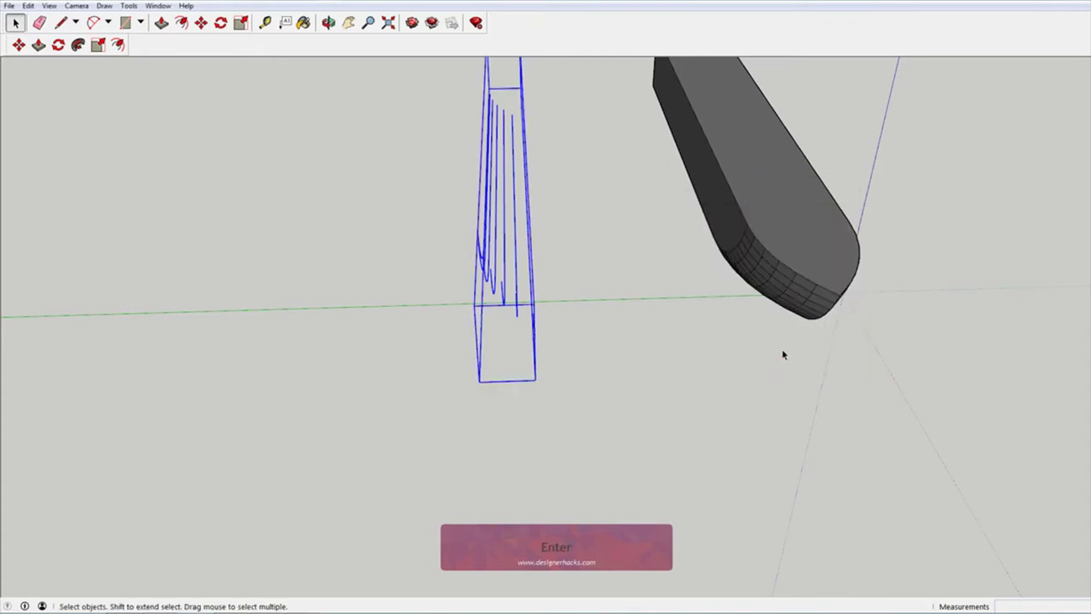
Copy the curve component toward the hull along the green axis and mirror the copy with a green scale of -1
key("m")
key("ctrl")
left_click(503, 271)
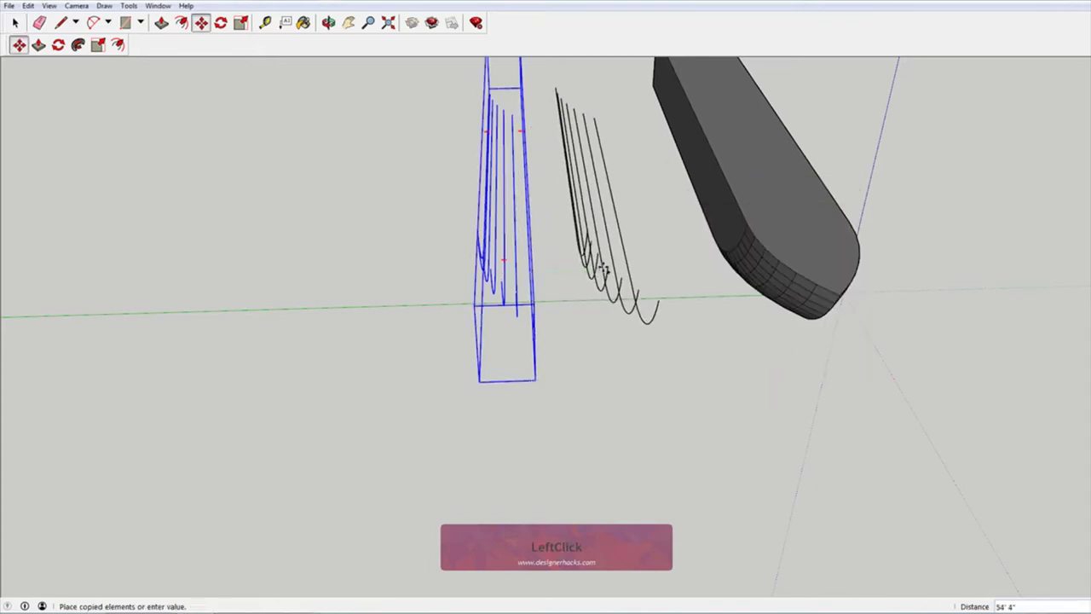
left_click(609, 271, "shift")
key("s")
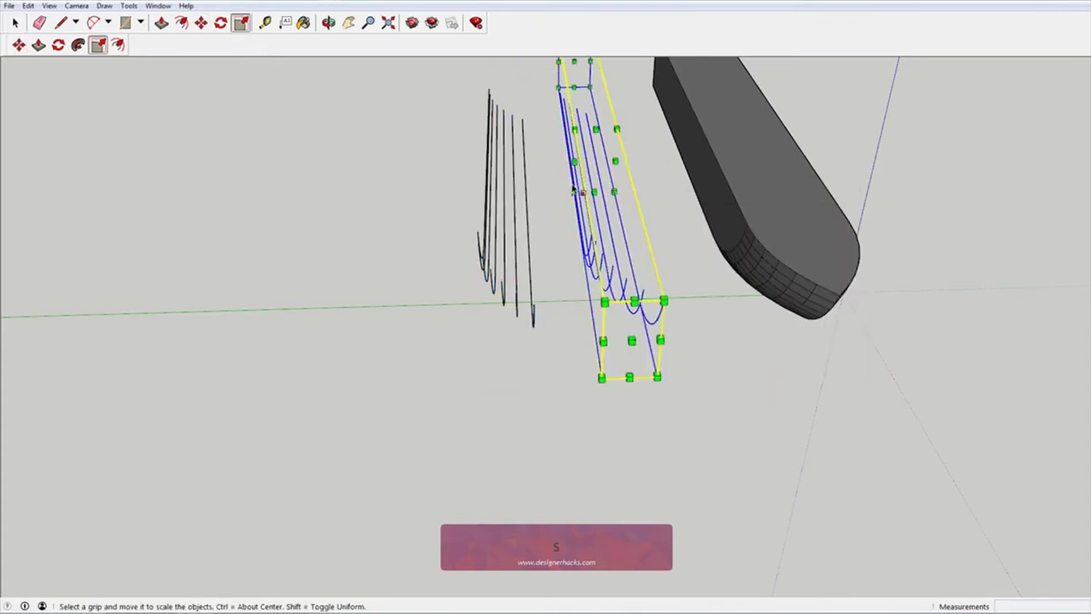
left_click(574, 163)
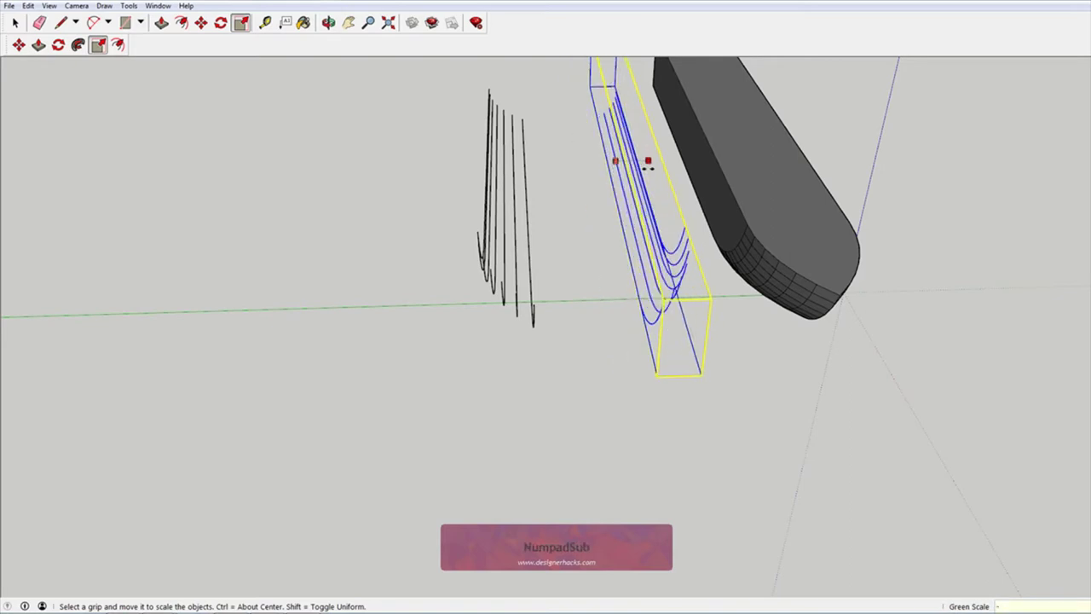
key("KP_Enter")
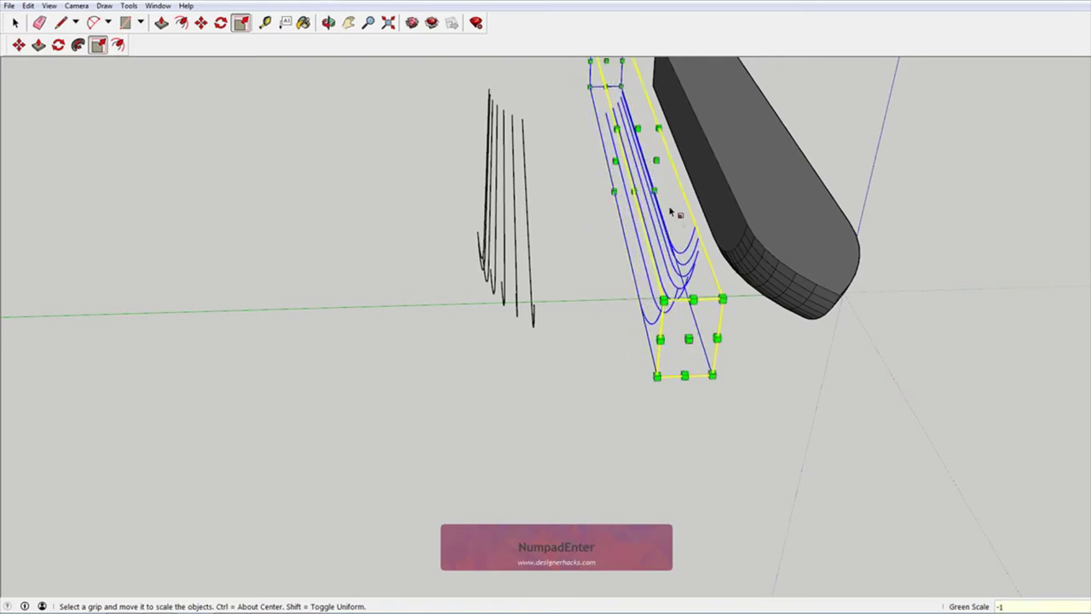
Move the mirrored component so its bow-tip endpoint meets the bow-tip endpoint of the original curves
key("m")
scroll(666, 325, "up", 1)
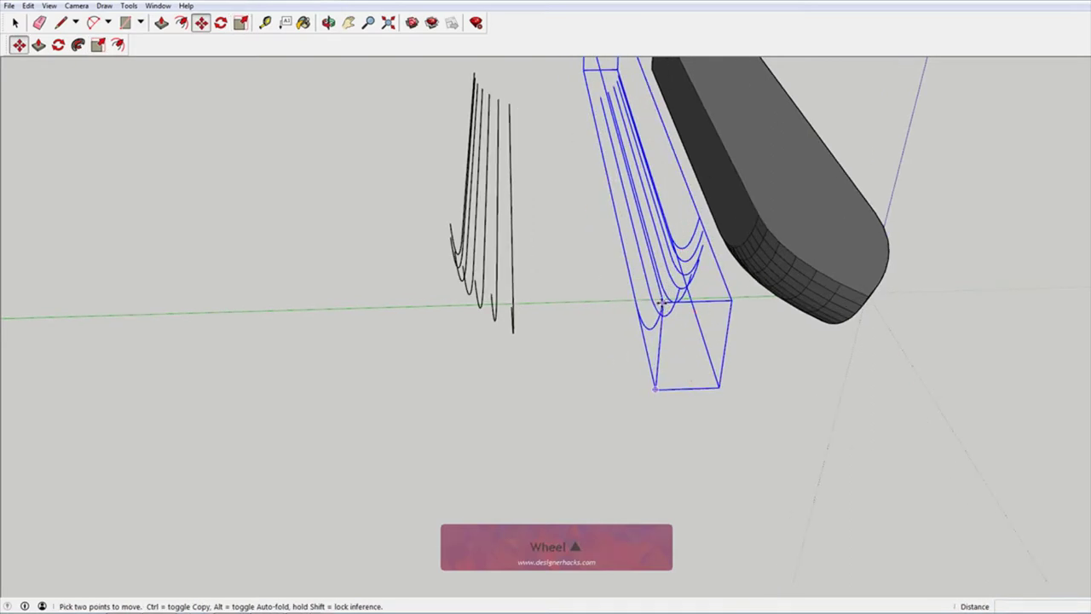
left_click(662, 303)
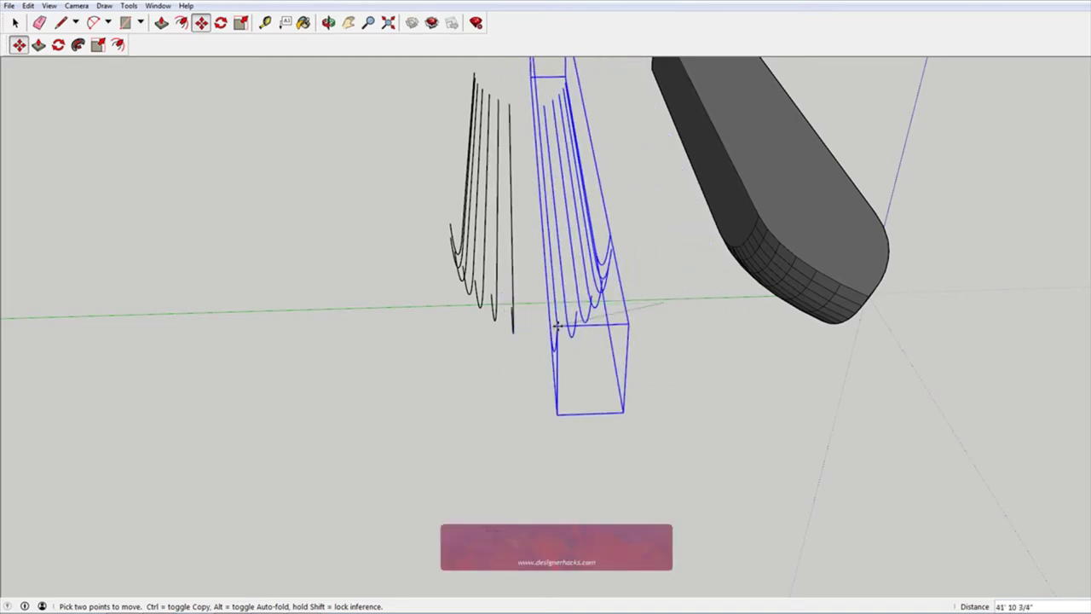
middle_click_drag(556, 326, 690, 328)
left_click(693, 330)
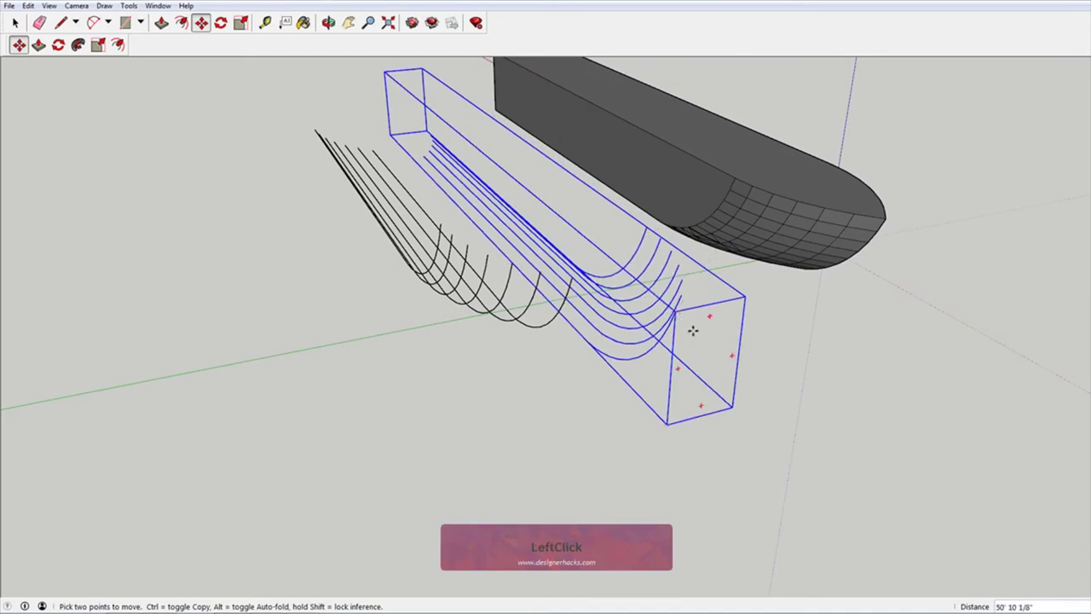
left_click(674, 315)
left_click(572, 278)
key("space")
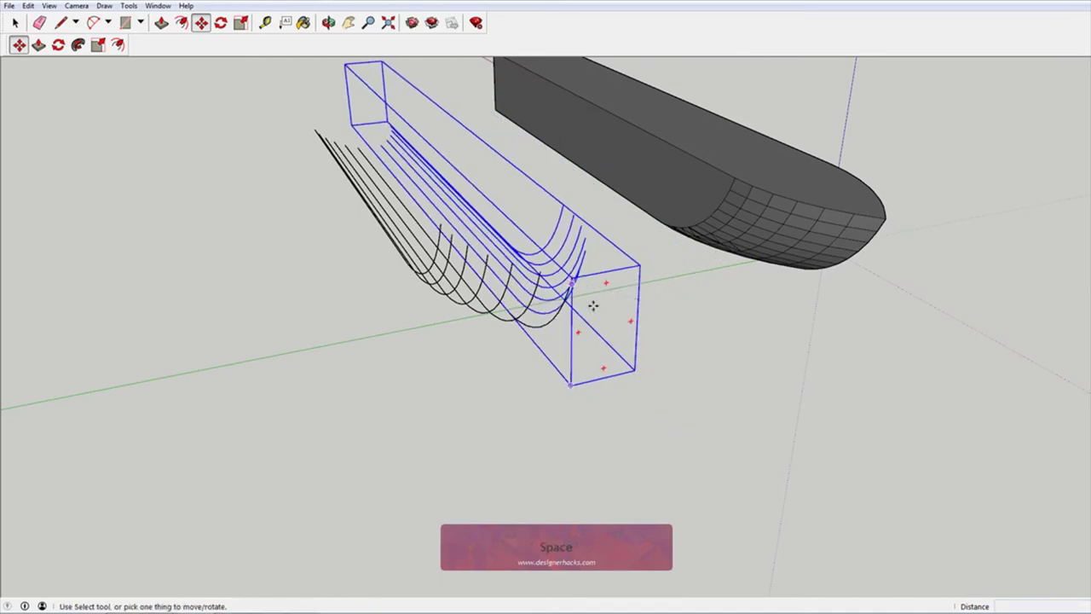
Open the curve component for editing and extend the second outermost curve's stern end along the red axis, level with the outermost curve
middle_click_drag(457, 387, 414, 328)
double_click(432, 203)
scroll(453, 256, "up", 3)
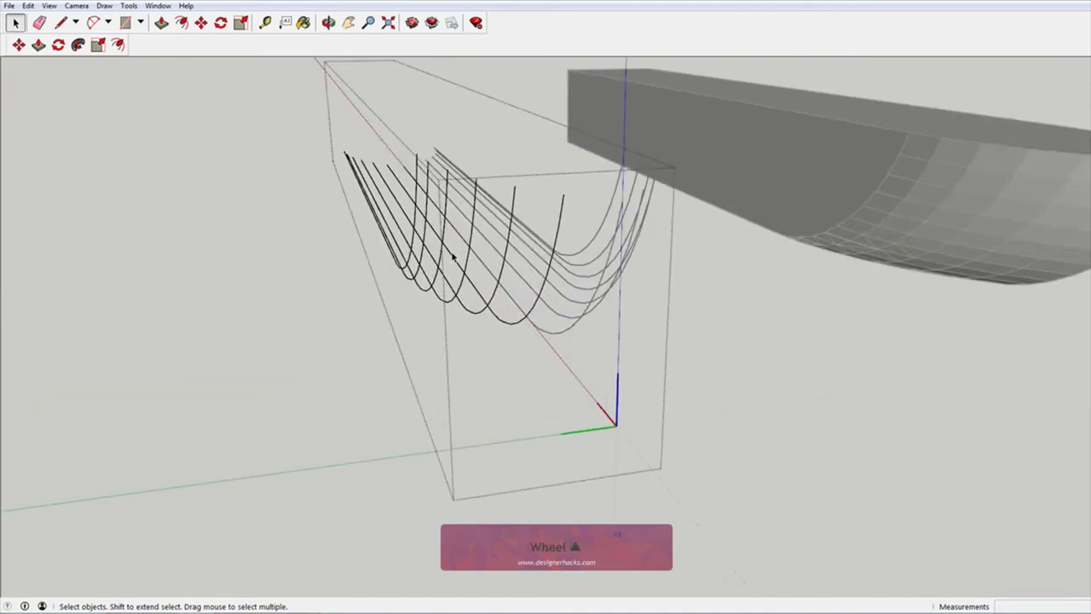
middle_click_drag(452, 255, 386, 328)
mouse_move(414, 234)
middle_mouse_down()
mouse_move(551, 253)
mouse_move(438, 321)
mouse_move(468, 254)
mouse_move(427, 260)
mouse_move(290, 219)
mouse_move(319, 304)
mouse_move(330, 277)
mouse_move(426, 266)
middle_mouse_up()
key("l")
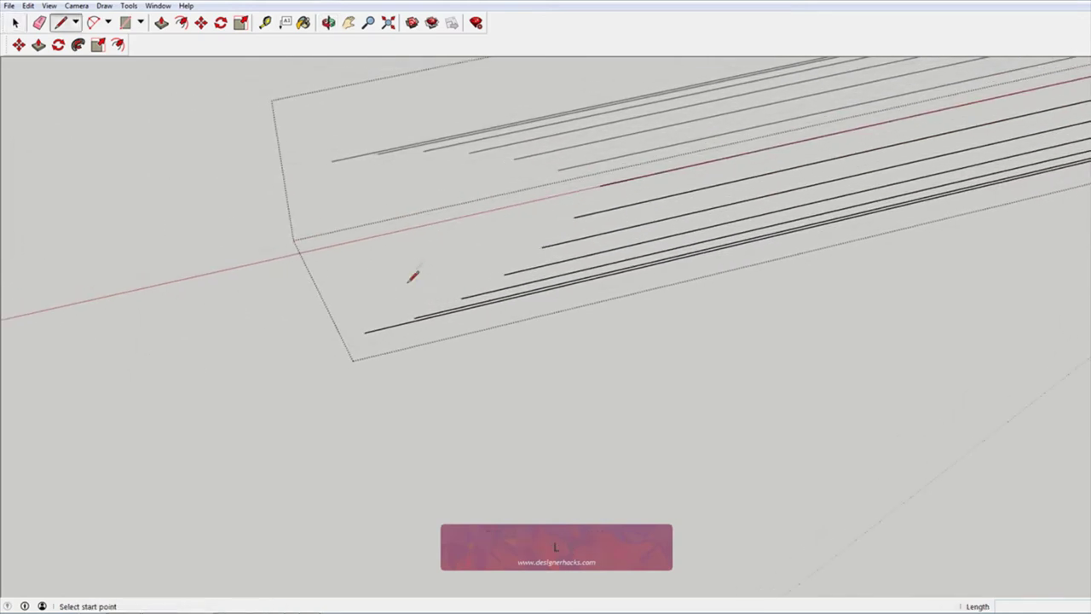
key("m")
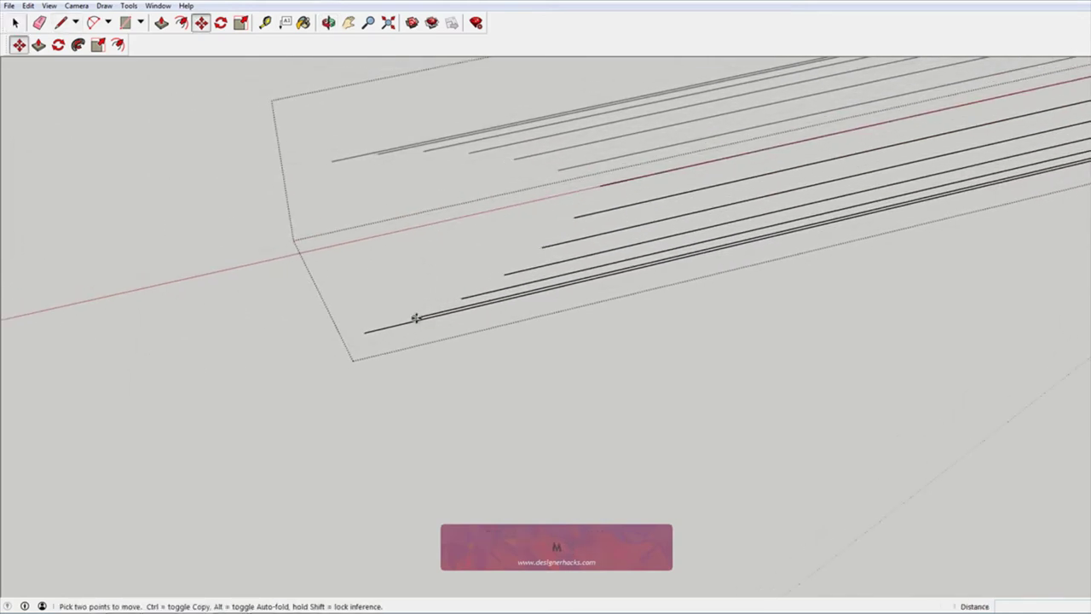
left_click(416, 317)
scroll(363, 325, "down", 3)
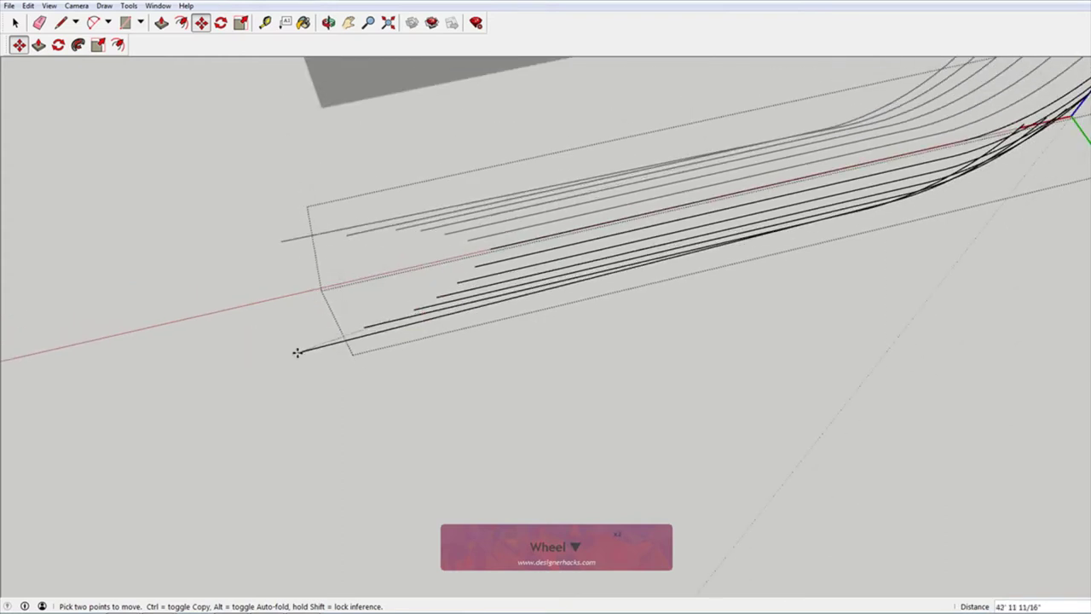
key("shift")
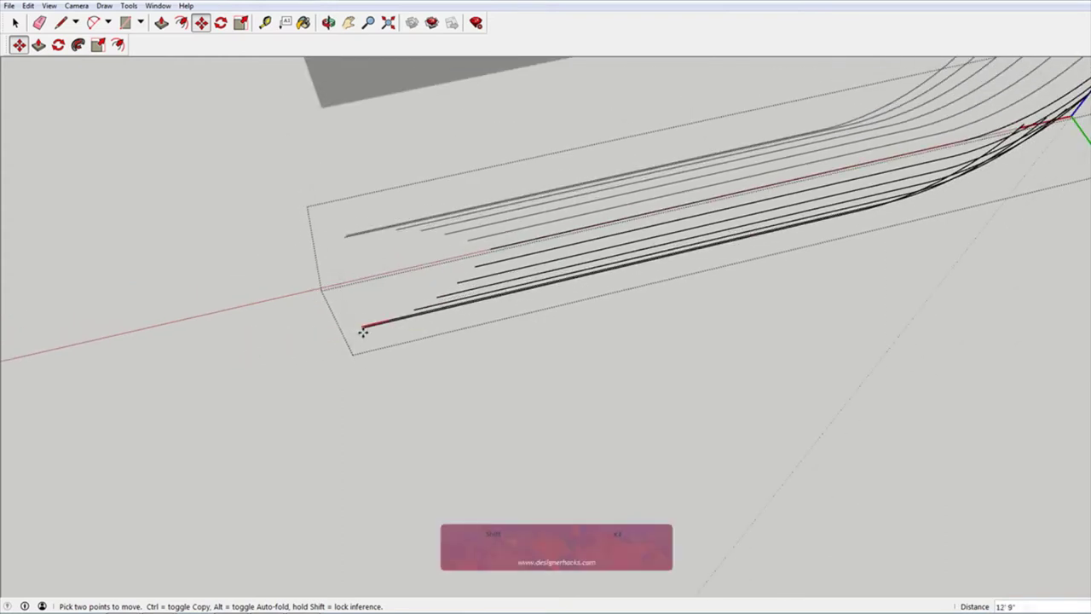
left_click(363, 331)
Stretch the stern ends of the next inner curves along the red axis until they line up with the outermost curve
left_click(414, 305)
key("shift")
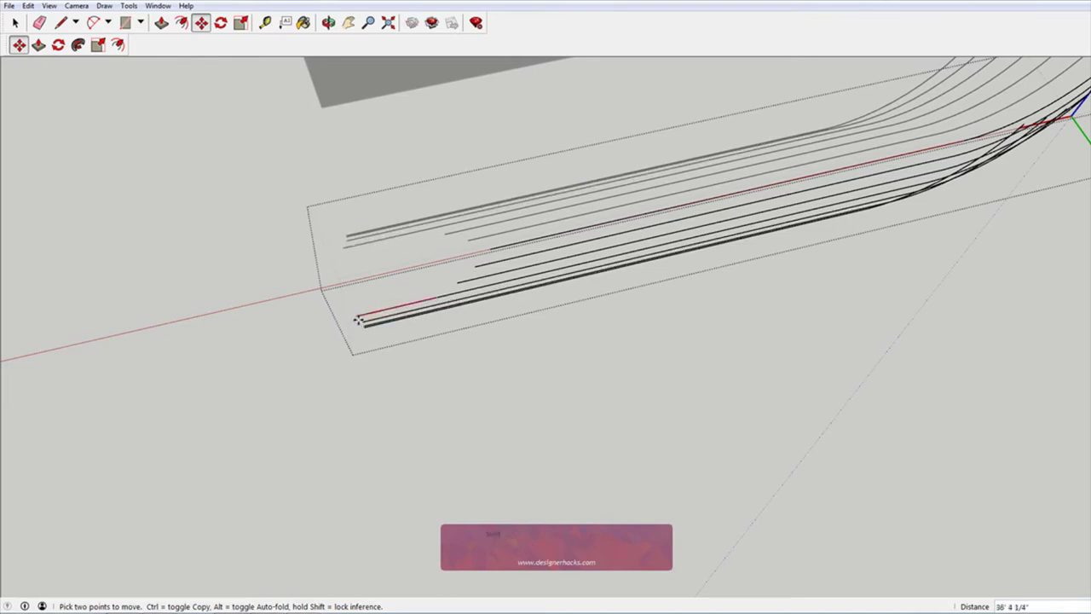
left_click(363, 320)
left_click(458, 284)
key("shift")
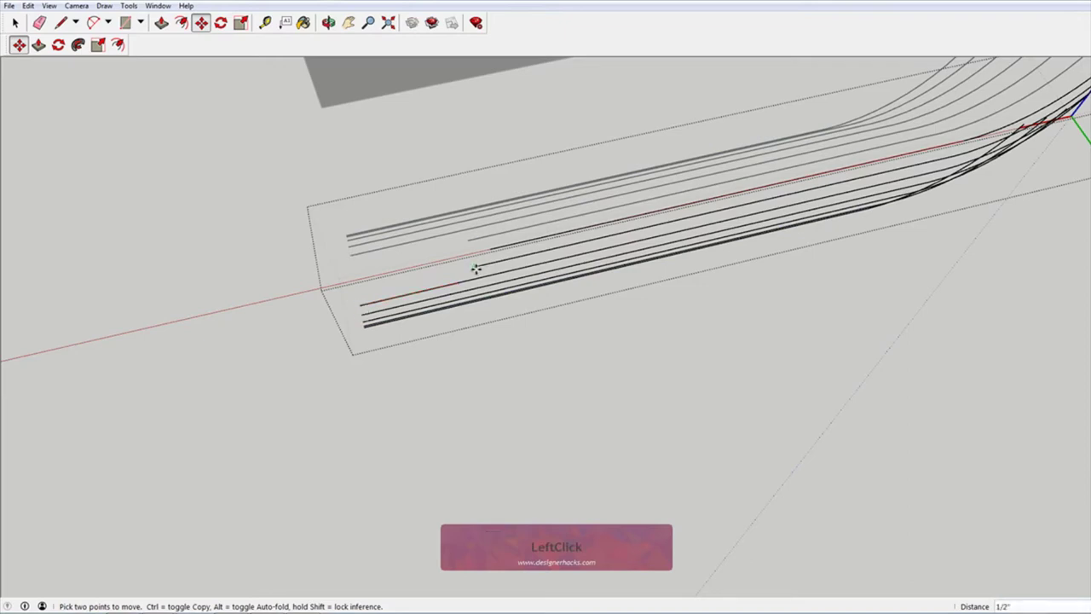
key("shift")
key("space")
Select all curves in the component and generate a hull surface with Sandbox From Contours
scroll(409, 311, "down", 2)
middle_click_drag(721, 302, 485, 192)
middle_click_drag(699, 247, 680, 208)
key("ctrl+a")
middle_click_drag(601, 211, 722, 290)
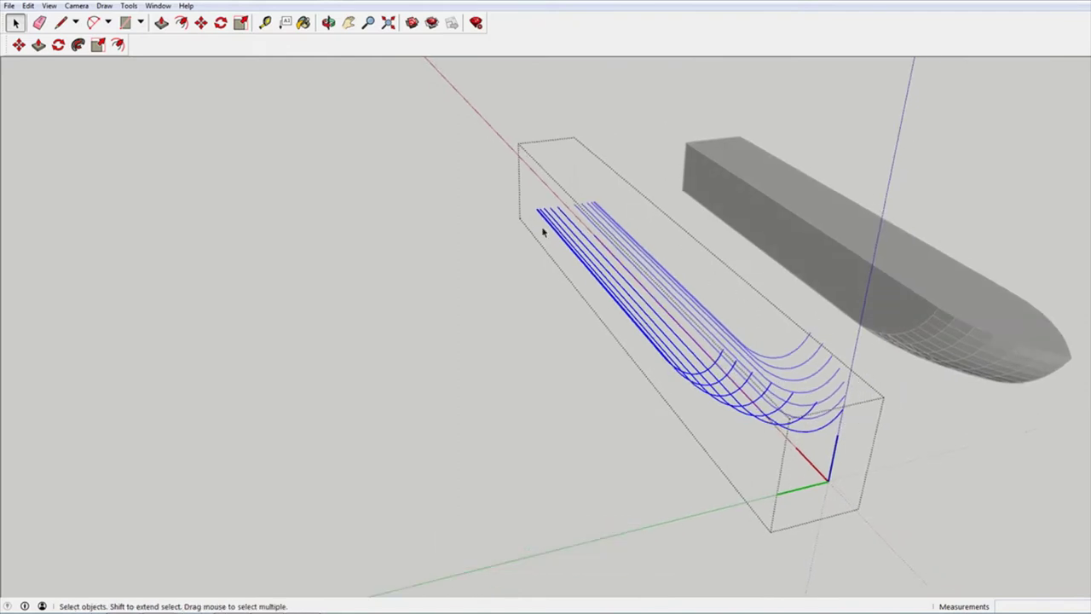
left_click(103, 6)
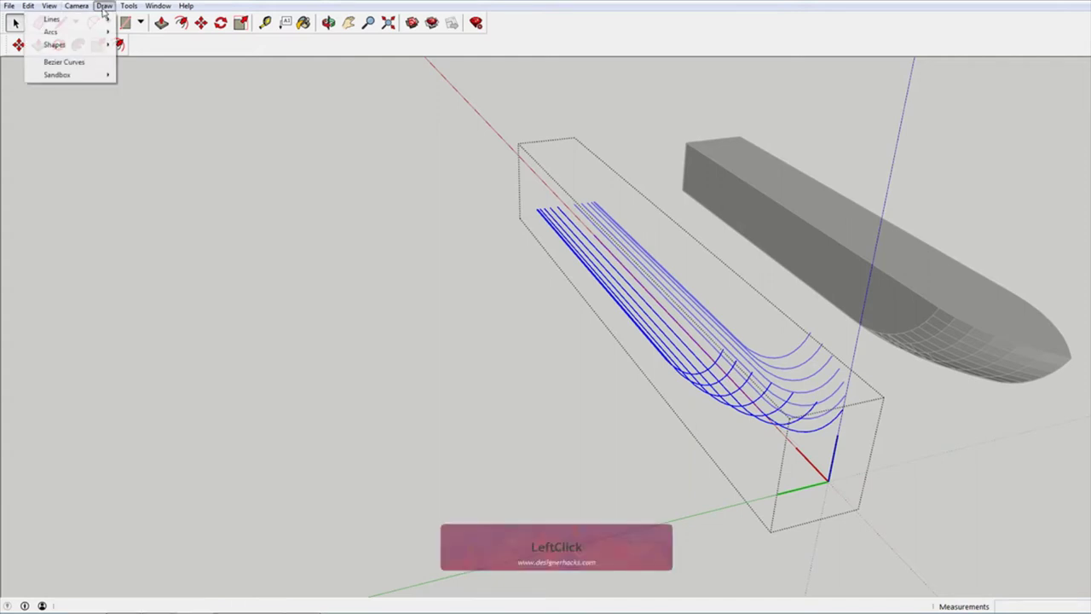
mouse_move(91, 75)
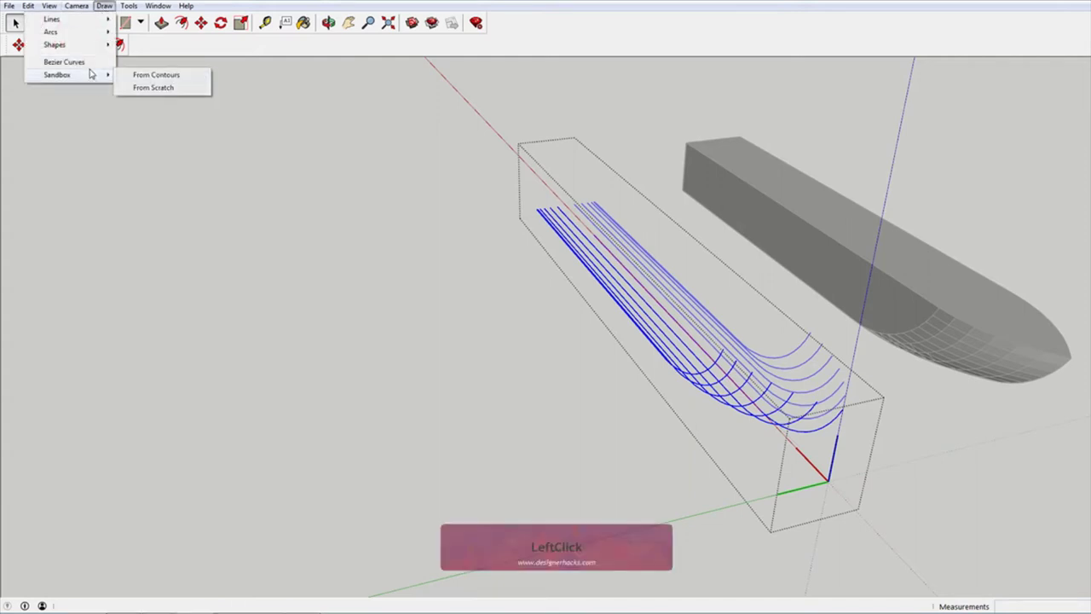
left_click(167, 76)
middle_click_drag(742, 354, 601, 221)
left_click(830, 406)
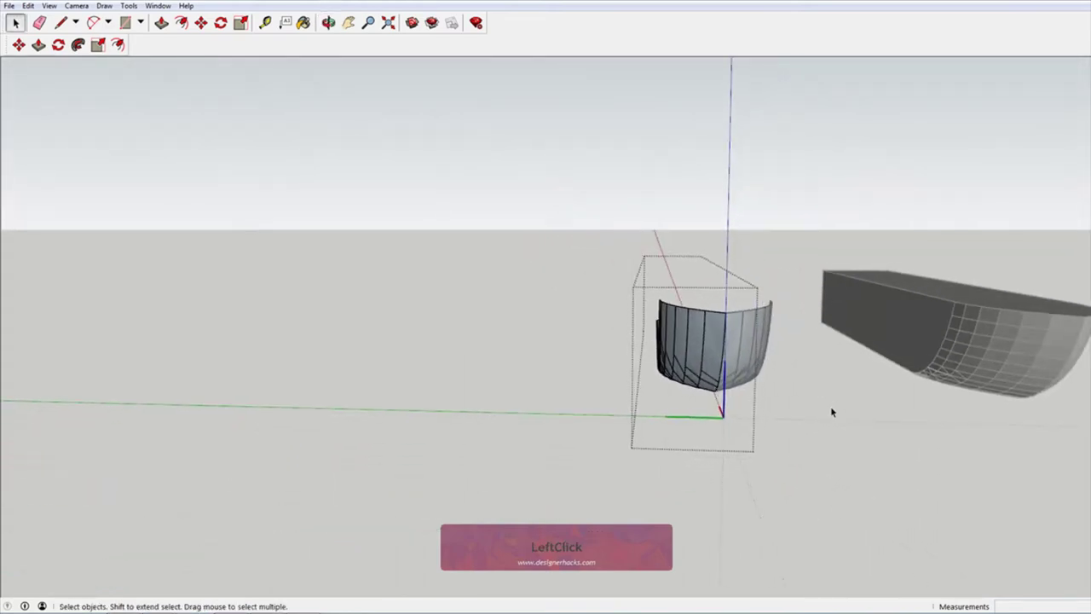
Open the generated surface group inside the component for editing, at the notch in the stern
scroll(658, 323, "up", 3)
mouse_move(624, 318)
middle_mouse_down()
mouse_move(763, 371)
mouse_move(499, 333)
mouse_move(474, 302)
middle_mouse_up()
scroll(762, 371, "down", 3)
scroll(474, 302, "up", 5)
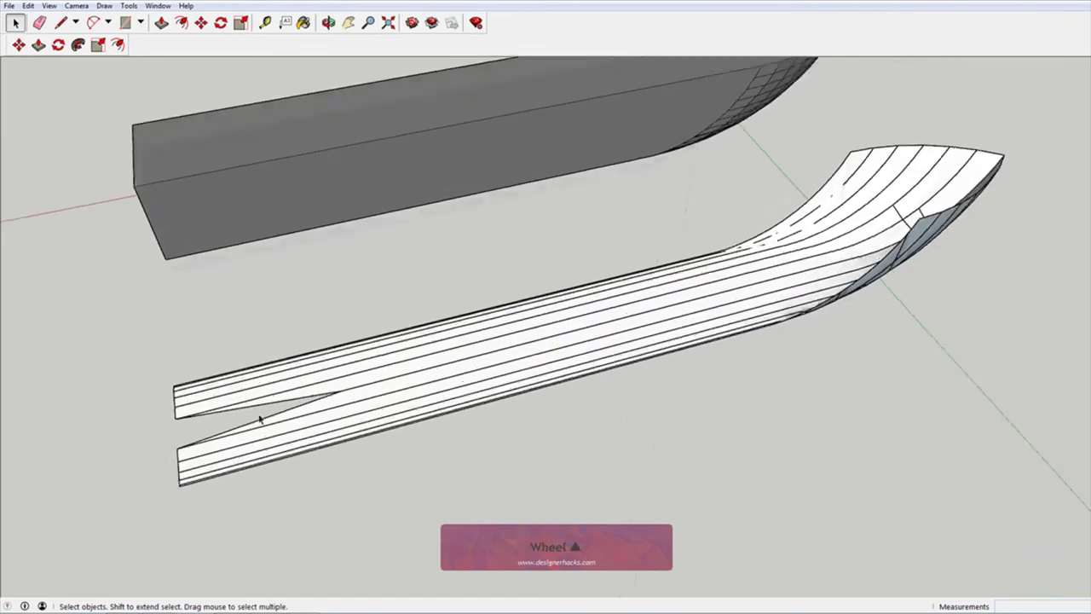
triple_click(364, 388)
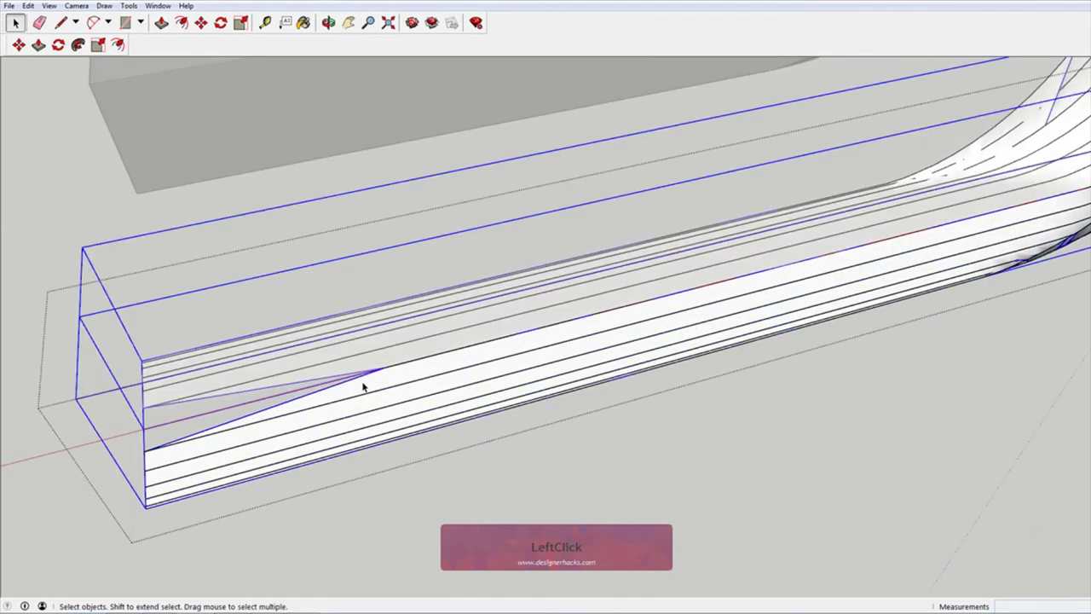
triple_click(364, 388)
scroll(367, 390, "up", 2)
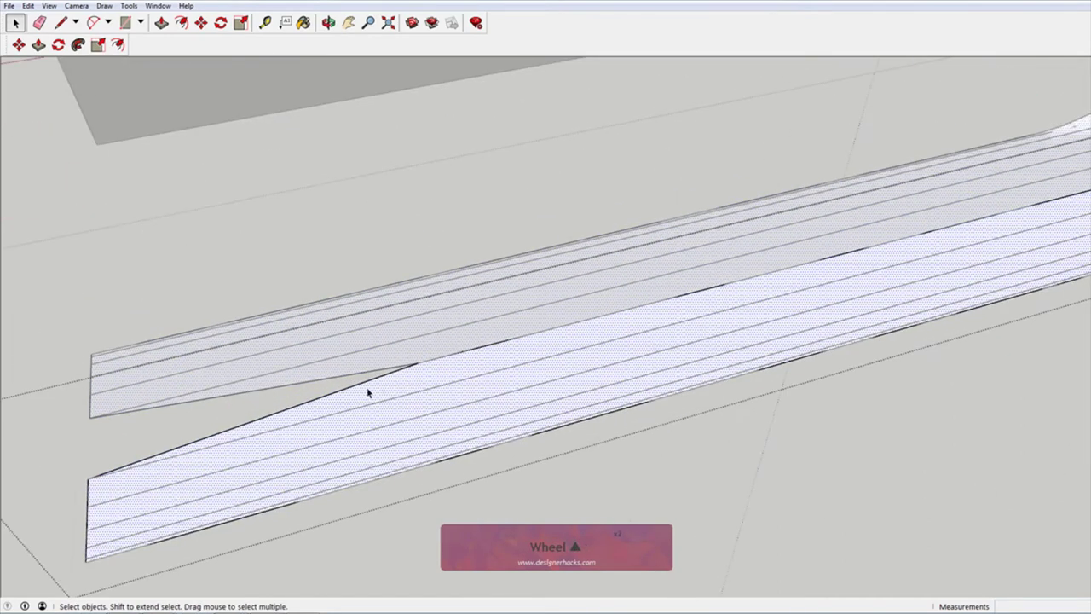
left_click(398, 369)
Move the notch's inner vertex along the red axis until it is flush with the stern edge
key("m")
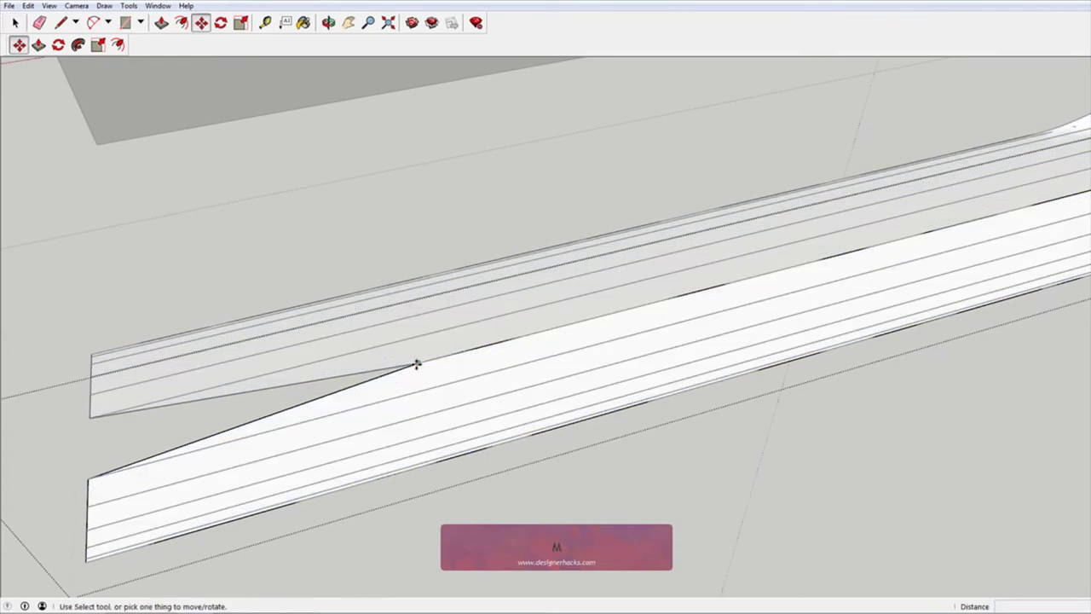
left_click(418, 363)
left_click(415, 362)
key("shift")
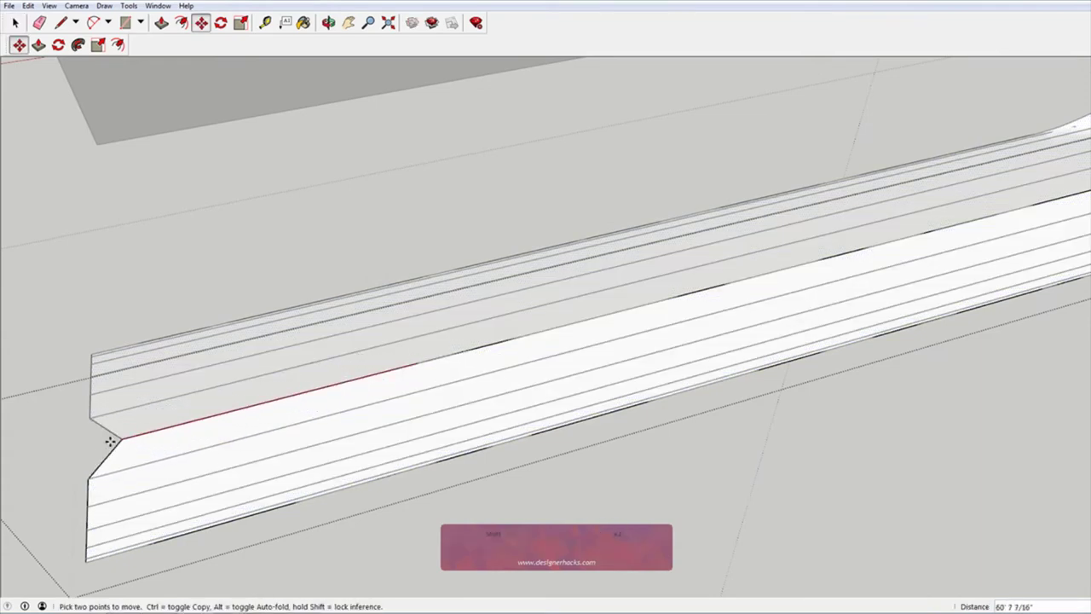
left_click(92, 415)
key("space")
scroll(159, 362, "down", 3)
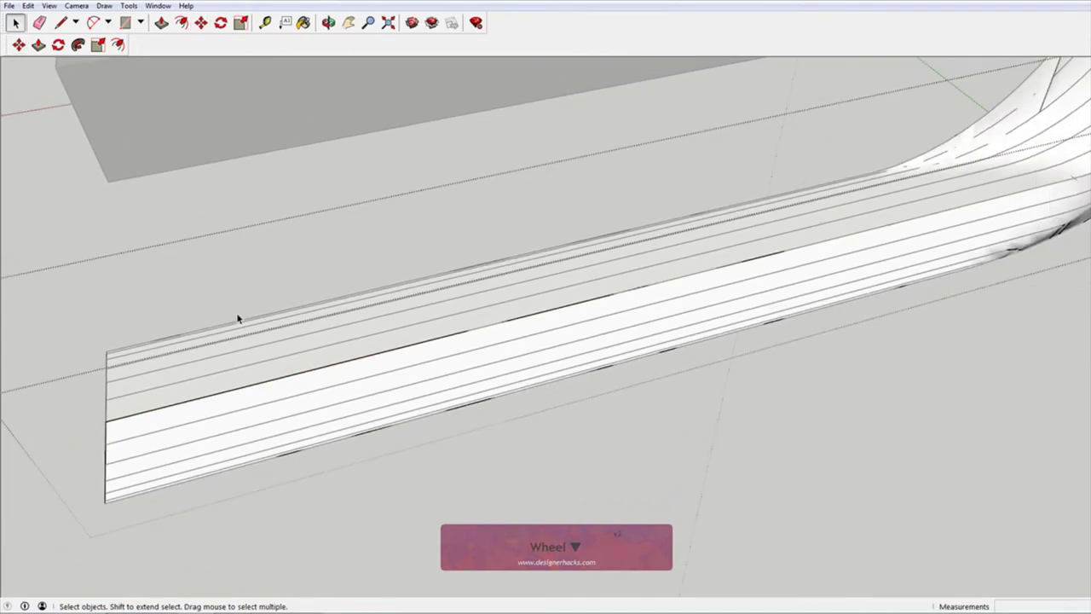
Select the entire hull surface, reverse its faces, and leave the surface group
left_click(610, 390)
middle_click_drag(682, 365, 376, 229)
triple_click(726, 143)
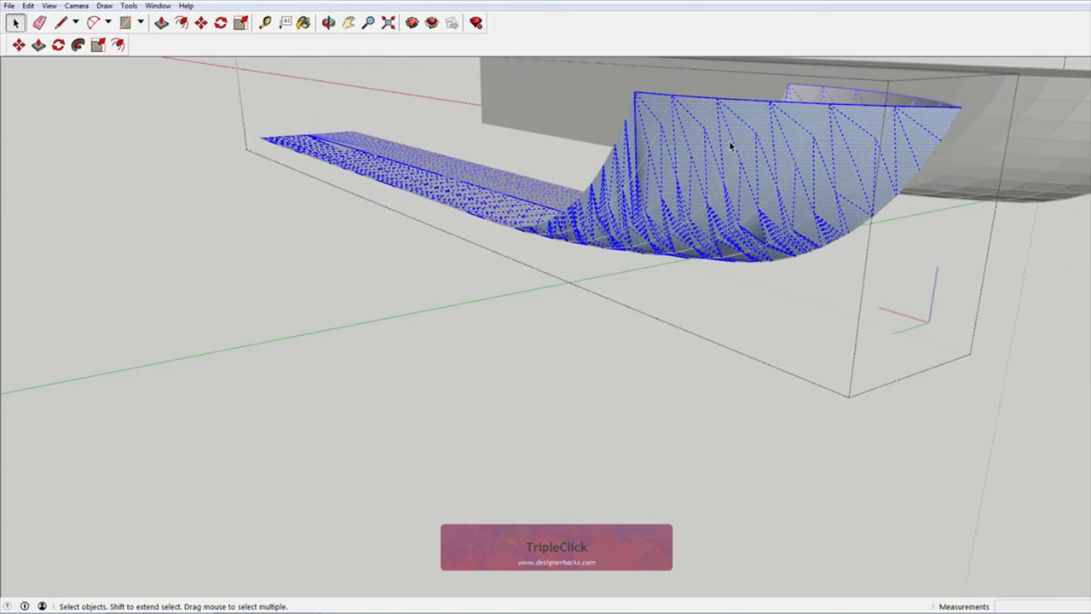
right_click(729, 141)
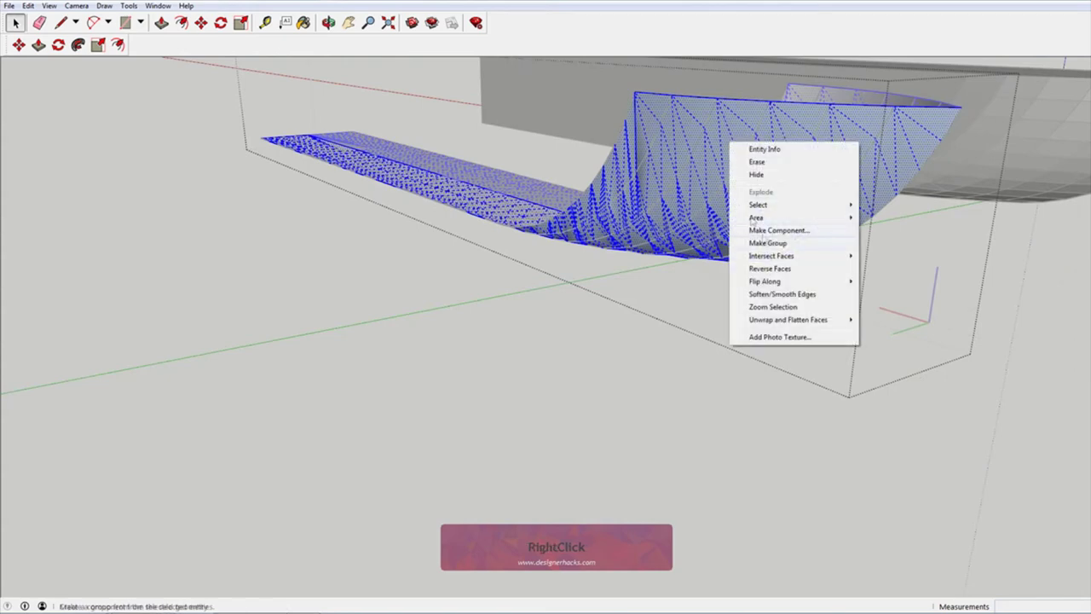
left_click(831, 269)
middle_click_drag(828, 273, 773, 273)
left_click(230, 299)
scroll(450, 272, "down", 2)
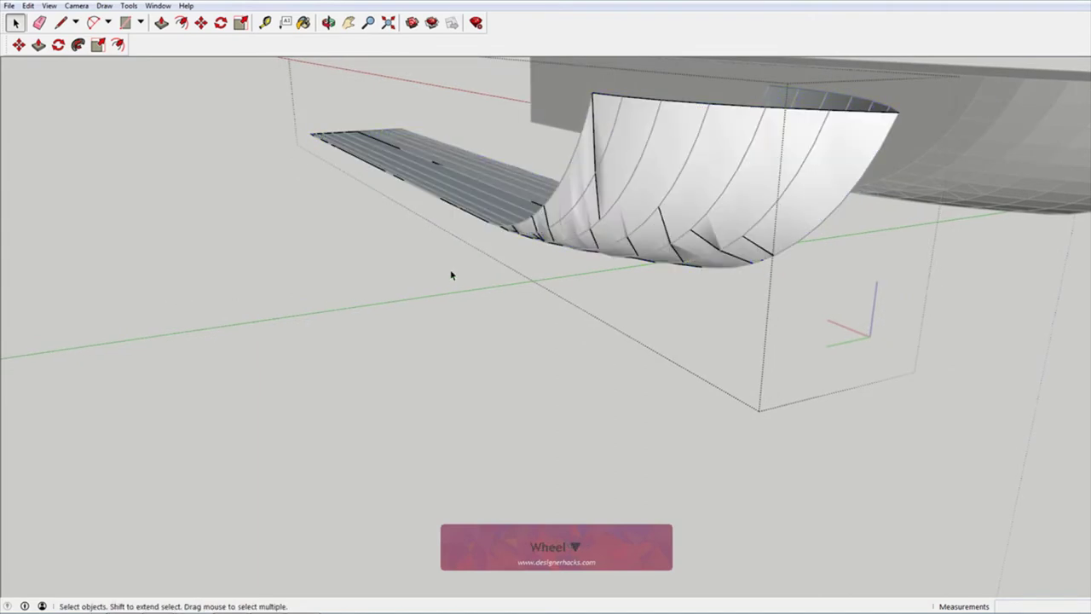
left_click(317, 276)
Inside the surface group, draw the side's top edge back along the red axis, then about 42' 3" down to the stern corner
middle_click_drag(317, 279, 646, 303)
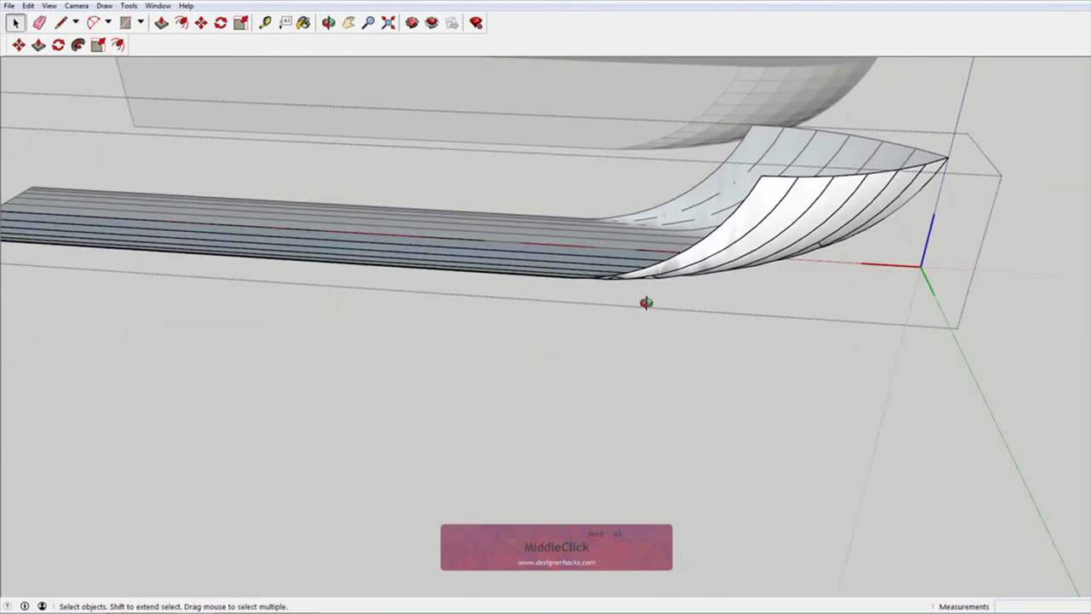
double_click(751, 208)
key("l")
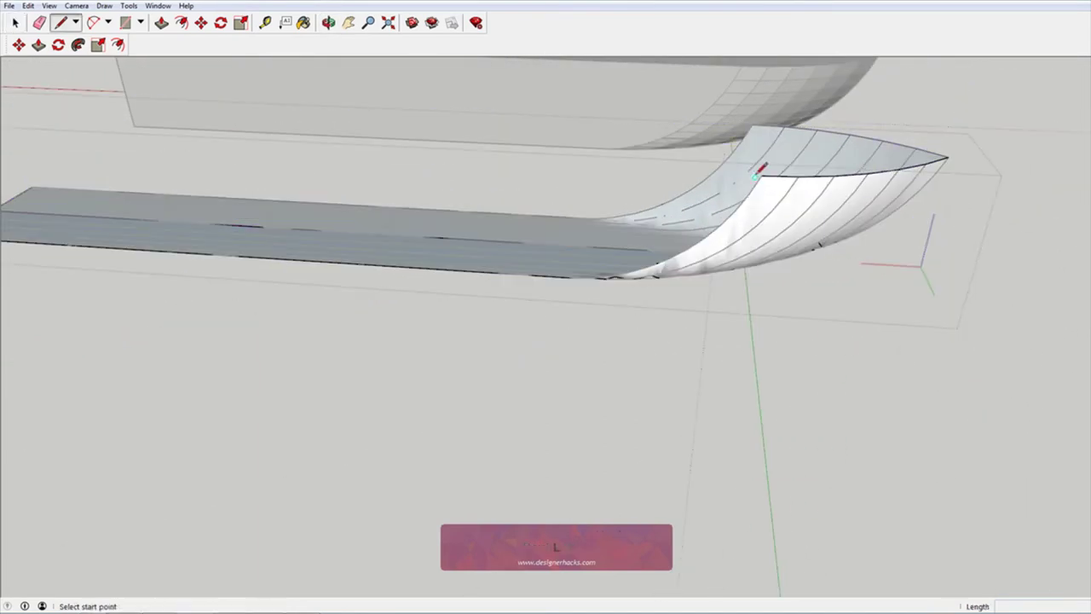
left_click(757, 173)
scroll(446, 170, "down", 4)
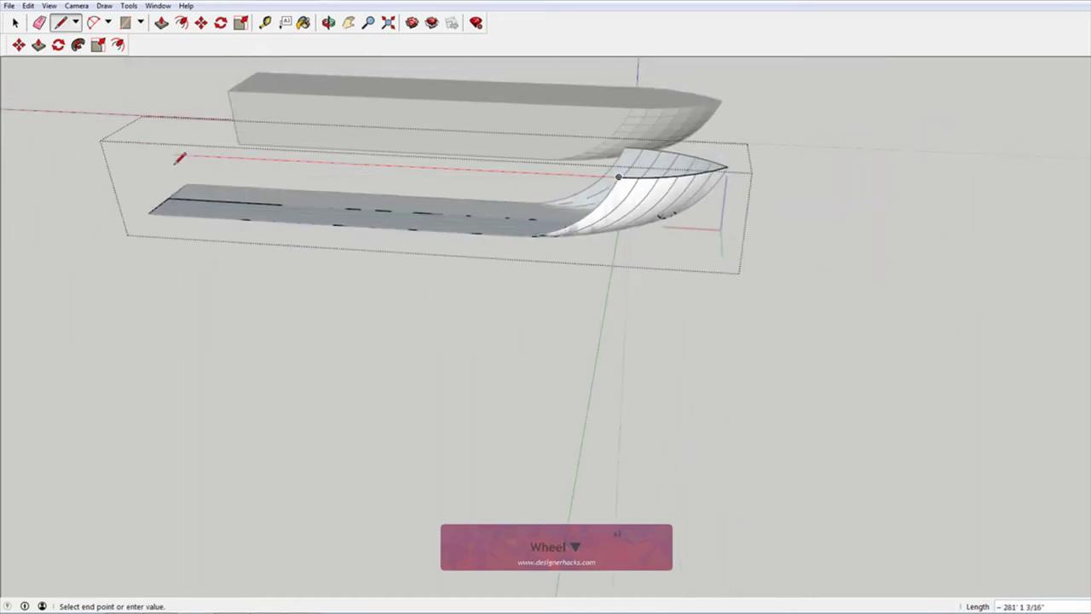
left_click(149, 210)
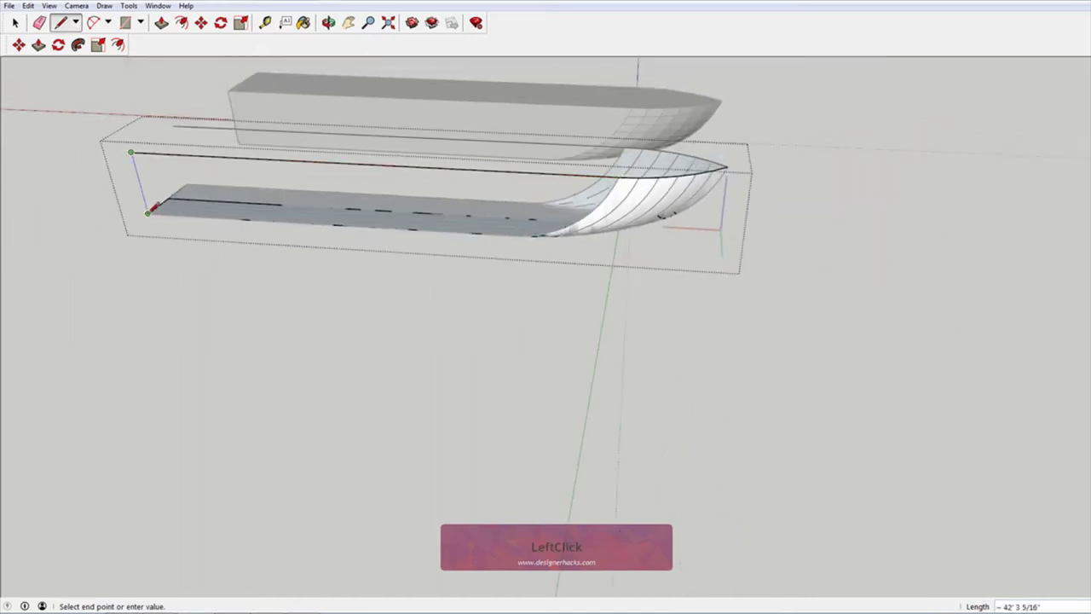
left_click(148, 211)
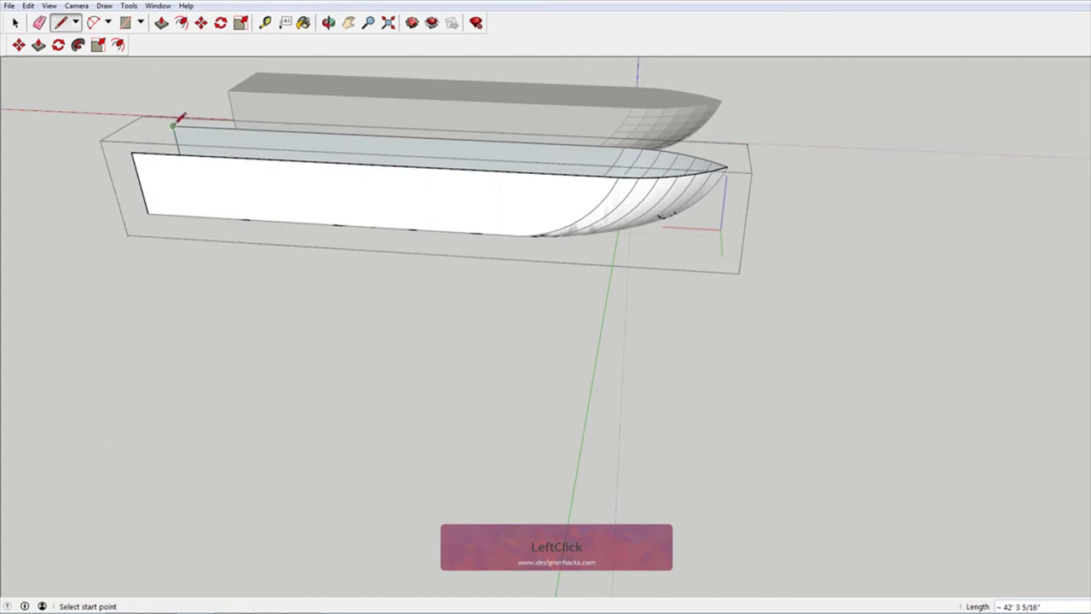
Draw the transom edges from the stern's upper corner to the bottom centre and hide the vertical seam at the middle
middle_click_drag(170, 117, 651, 328)
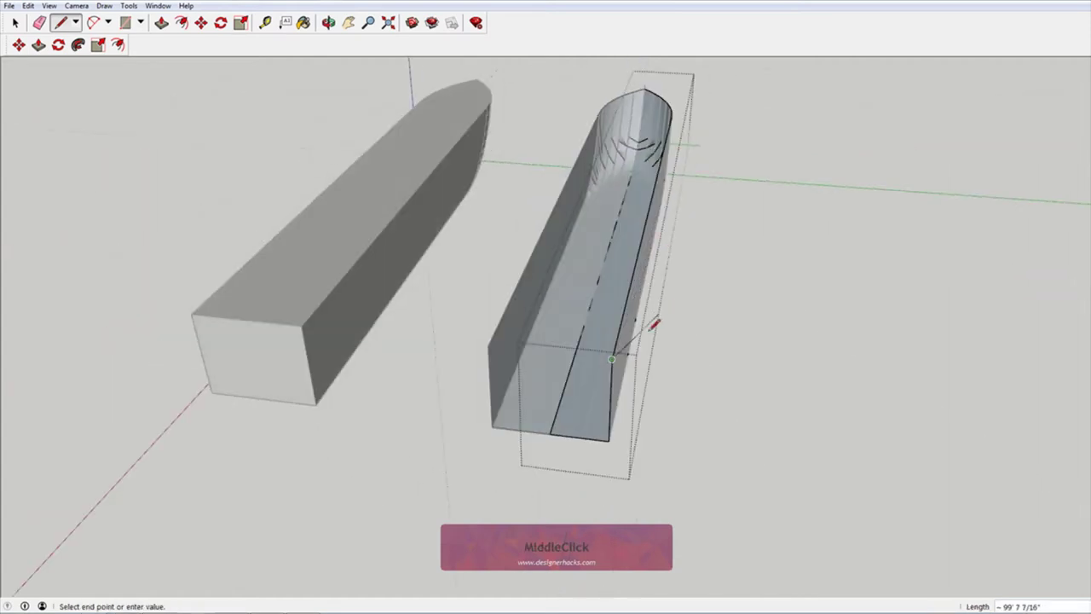
left_click(549, 432)
key("space")
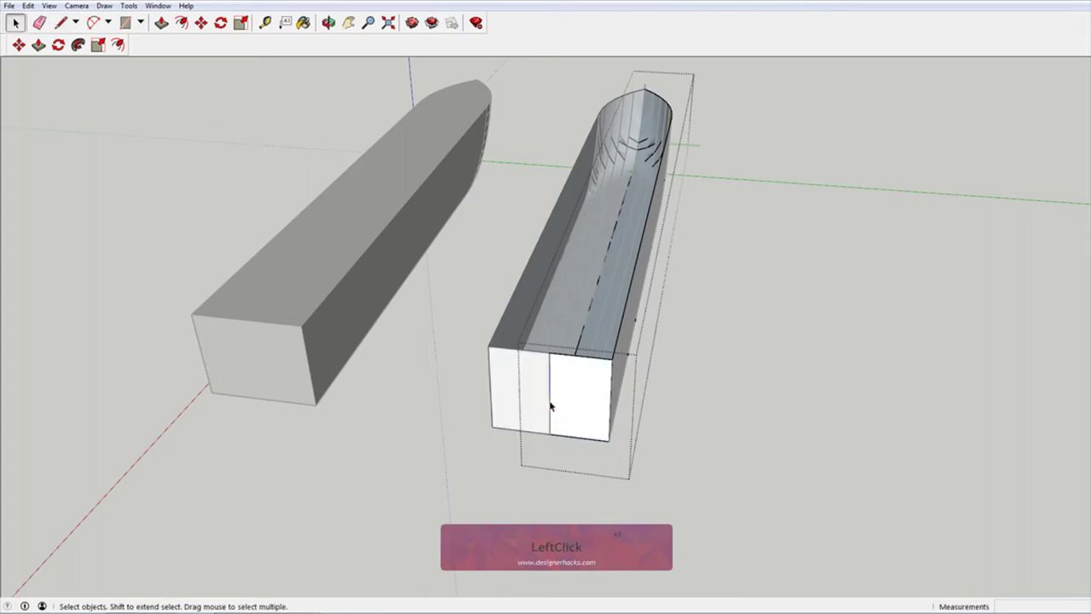
right_click(550, 406)
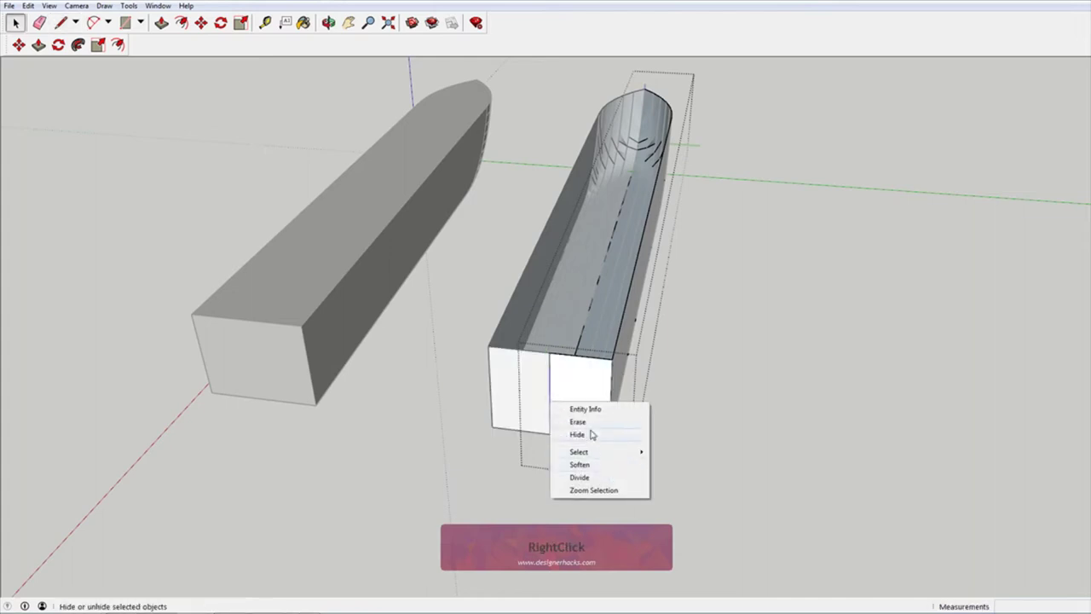
left_click(591, 435)
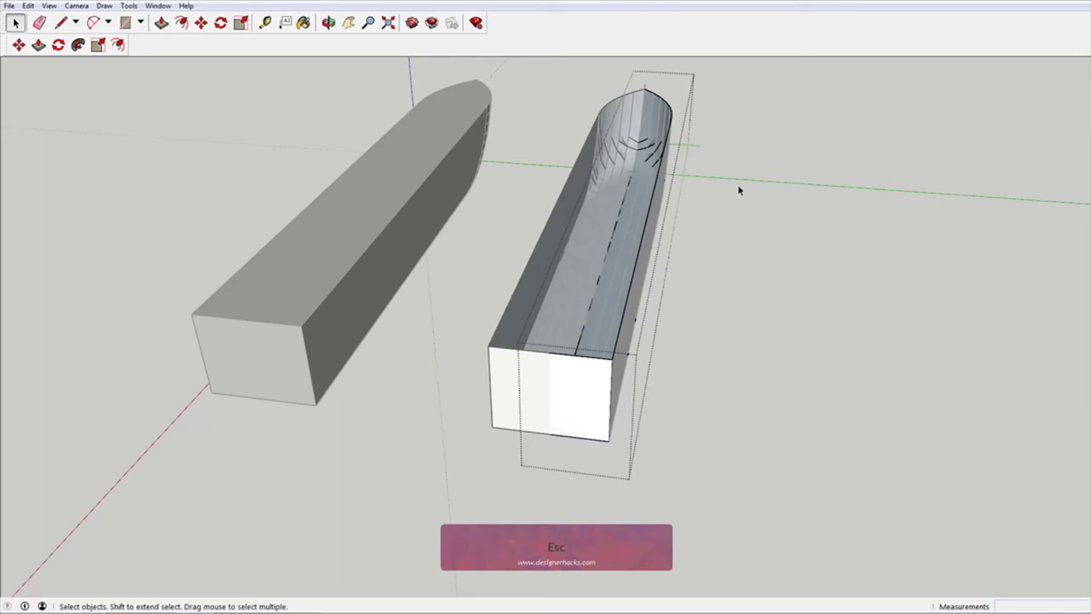
Select the whole surface inside the hull's surface group, set Soften Edges' angle between normals to 0.0 degrees, and leave the group
middle_click_drag(815, 204, 335, 222)
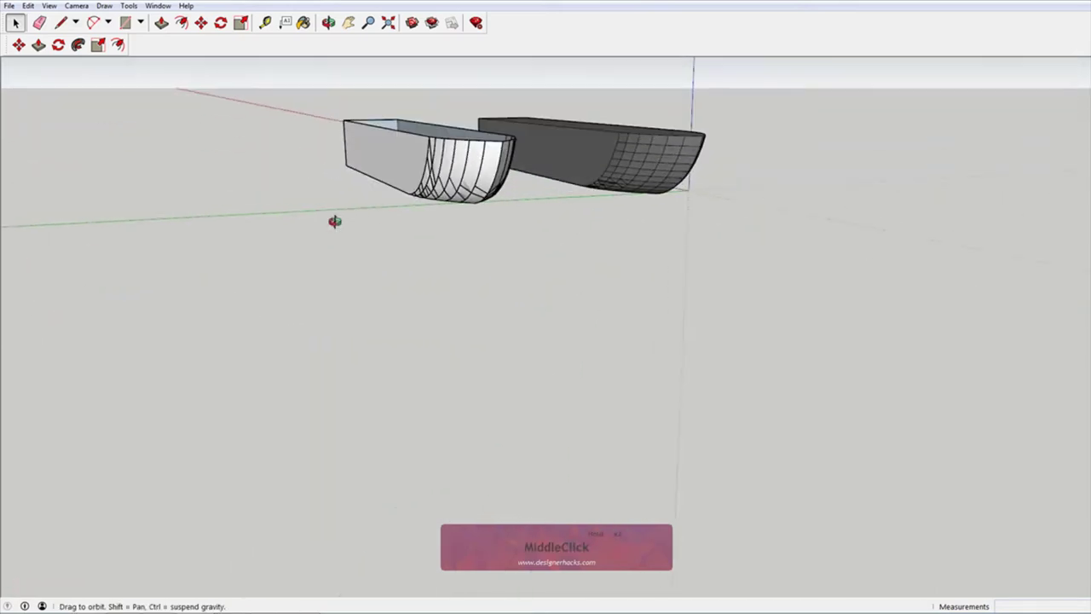
scroll(494, 162, "up", 10)
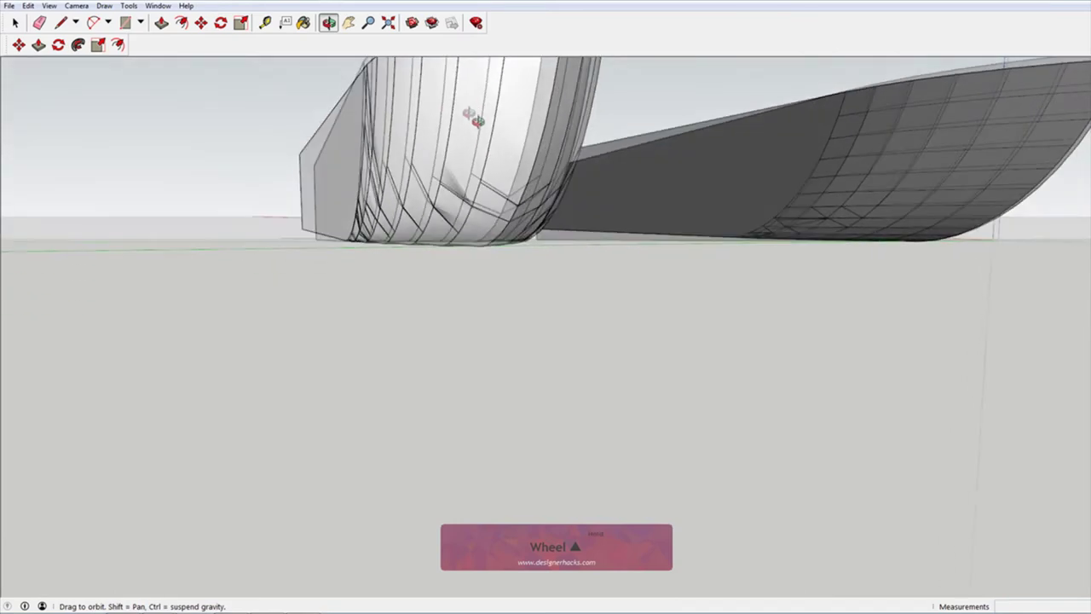
middle_click_drag(473, 119, 443, 212)
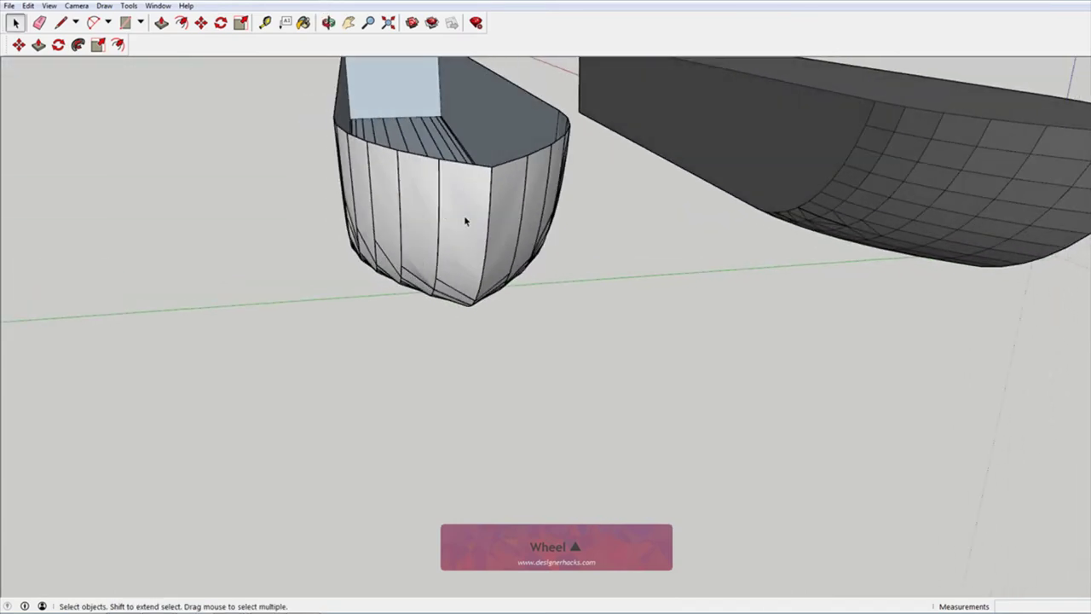
double_click(476, 220)
left_click(476, 220)
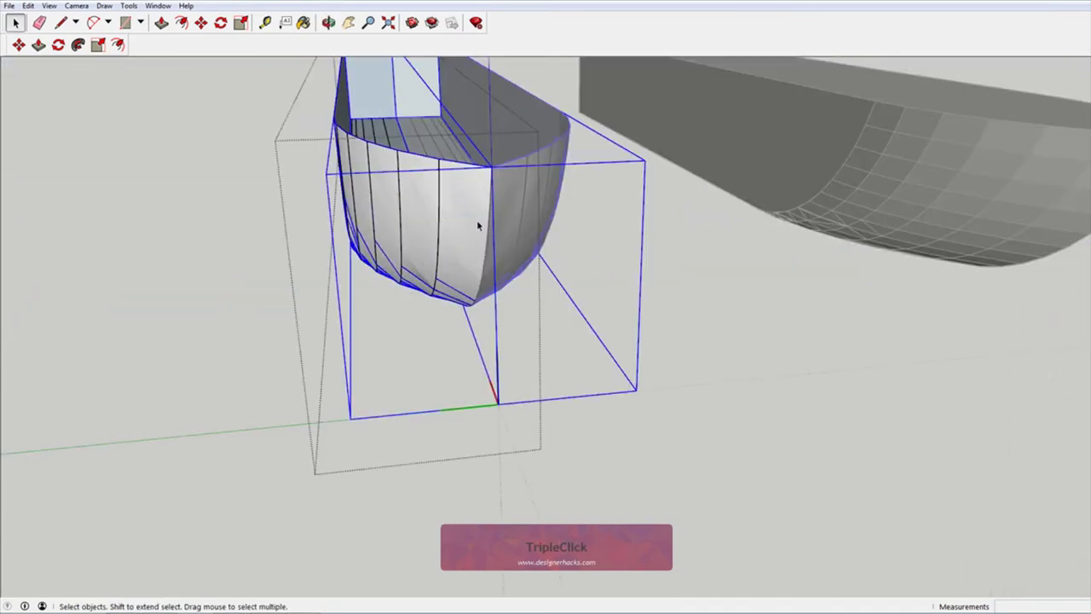
double_click(477, 220)
left_click(459, 226)
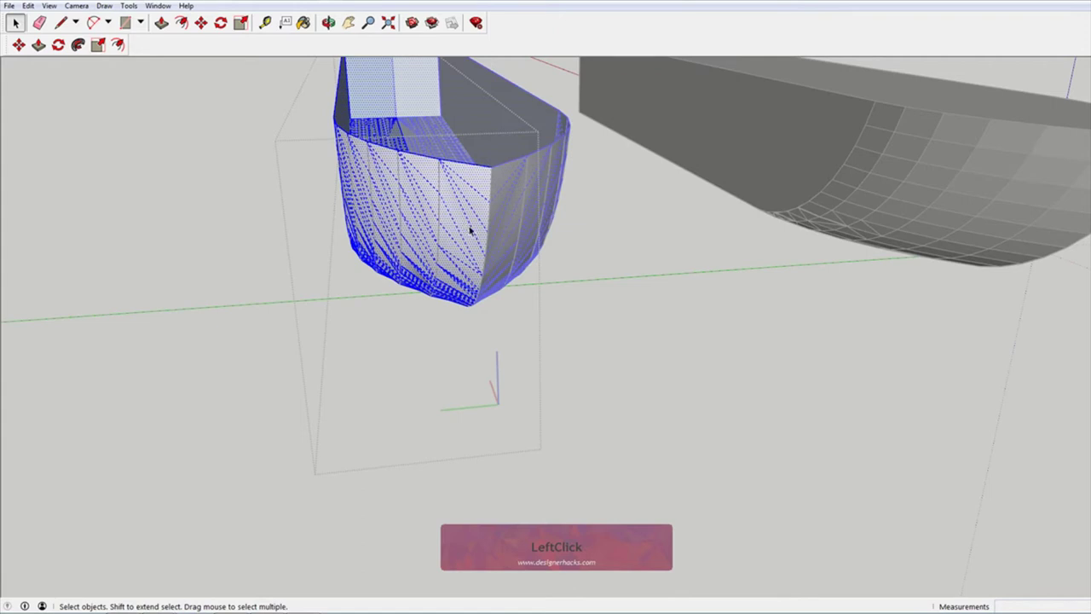
middle_click_drag(441, 232, 482, 224)
right_click(494, 223)
left_click(573, 372)
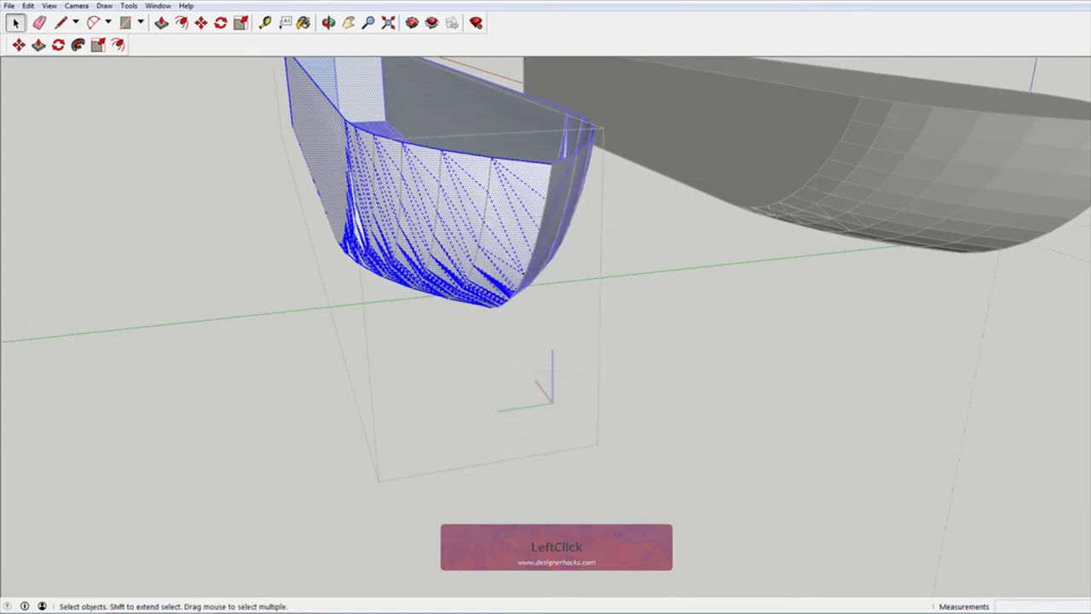
left_click_drag(1089, 36, 794, 24)
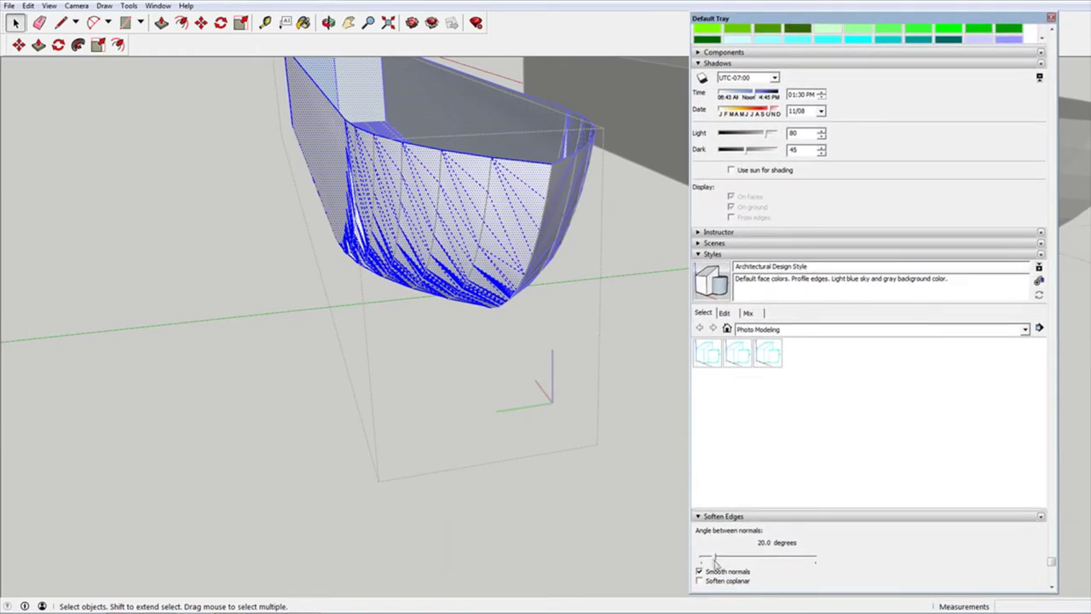
left_click_drag(714, 556, 793, 560)
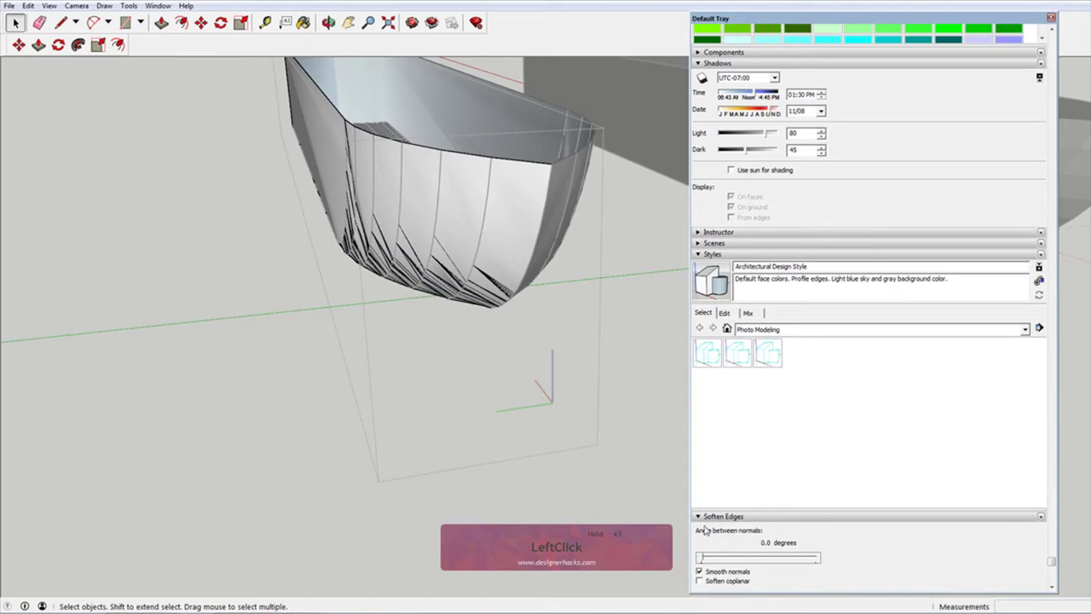
double_click(449, 353)
scroll(529, 254, "down", 1)
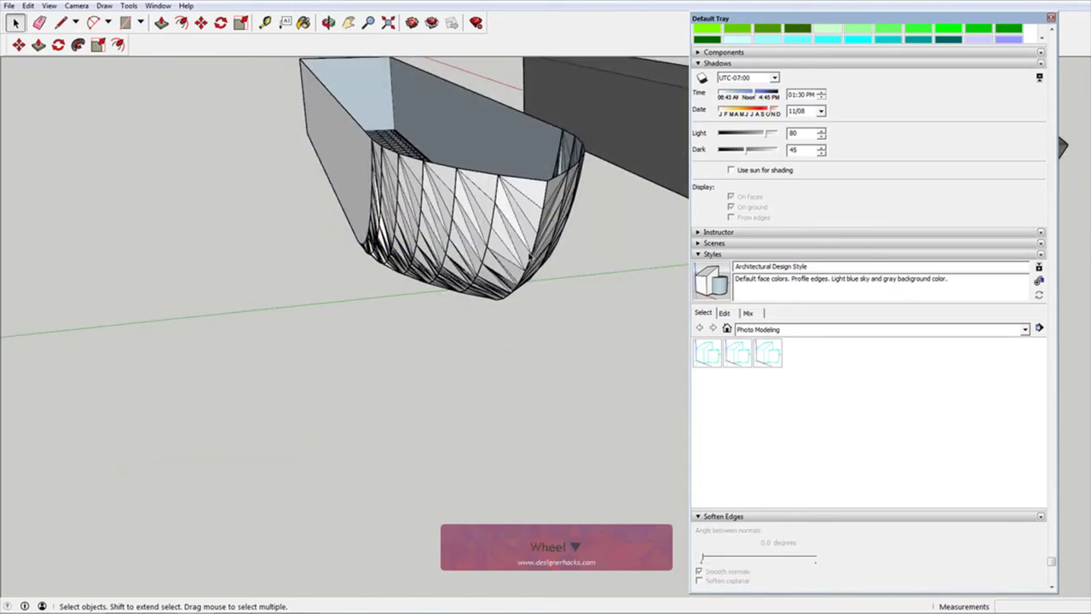
Undo the edge softening applied to the hull surface
middle_click_drag(528, 256, 267, 236)
scroll(337, 302, "down", 1)
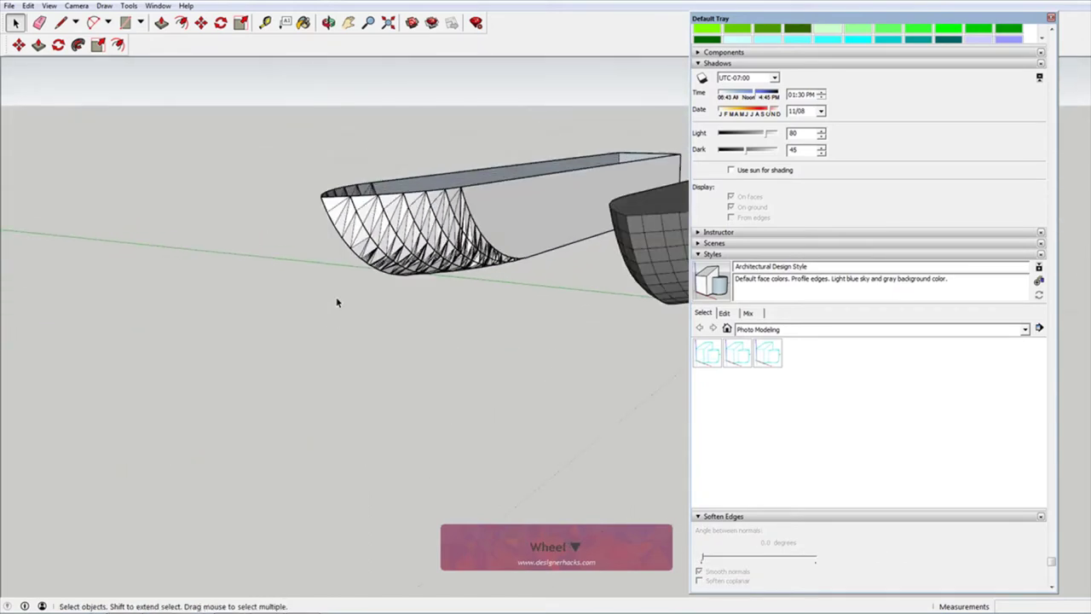
middle_click_drag(344, 330, 458, 409)
key("ctrl+z")
key("ctrl+z")
key("ctrl+z")
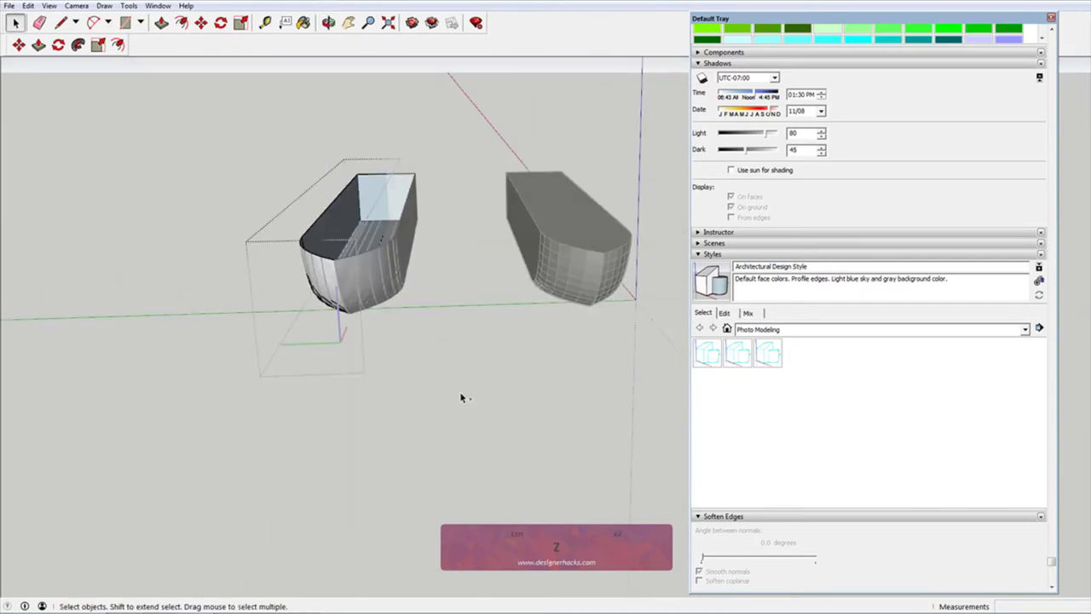
middle_click_drag(449, 397, 408, 402)
key("ctrl+z")
Try to draw a centre line between the transom's top middle and the bow tip inside the hull component, and undo it
scroll(340, 212, "down", 3)
middle_click_drag(340, 212, 412, 210, "shift")
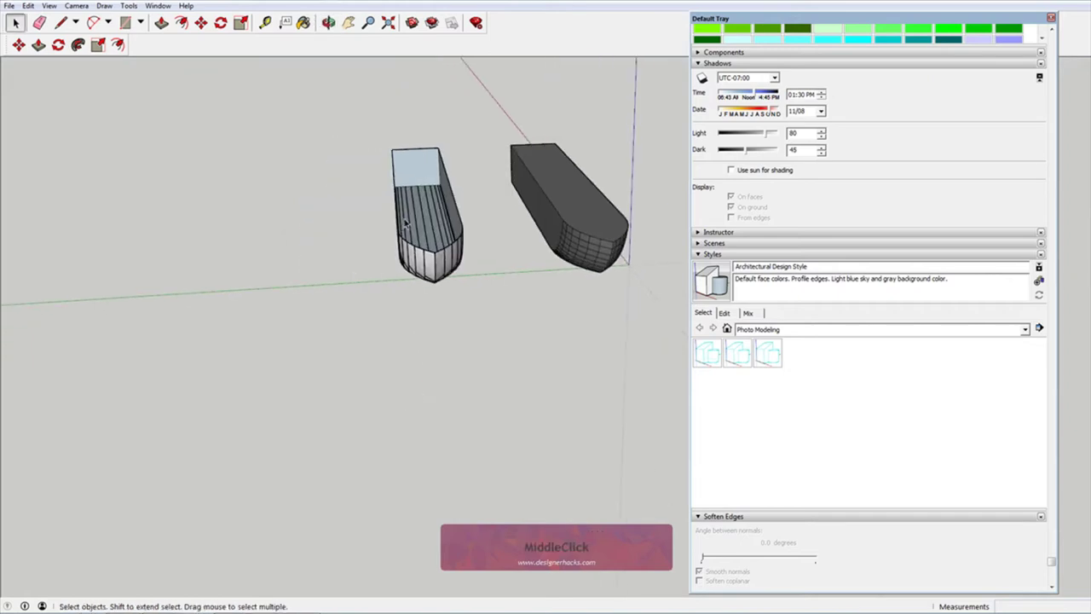
double_click(399, 167)
middle_click_drag(404, 166, 437, 122)
key("l")
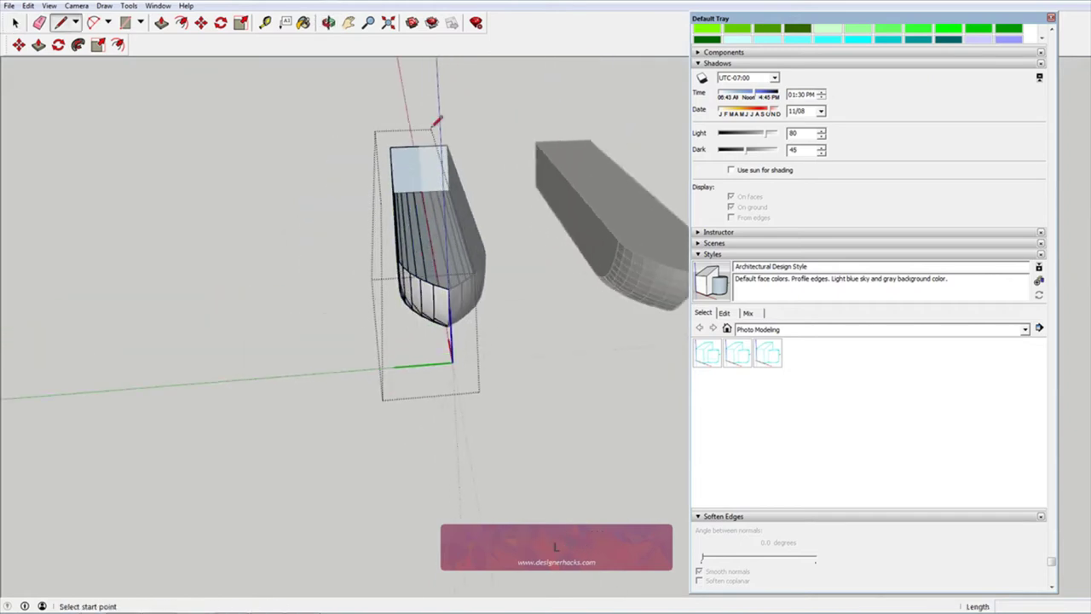
left_click(418, 146)
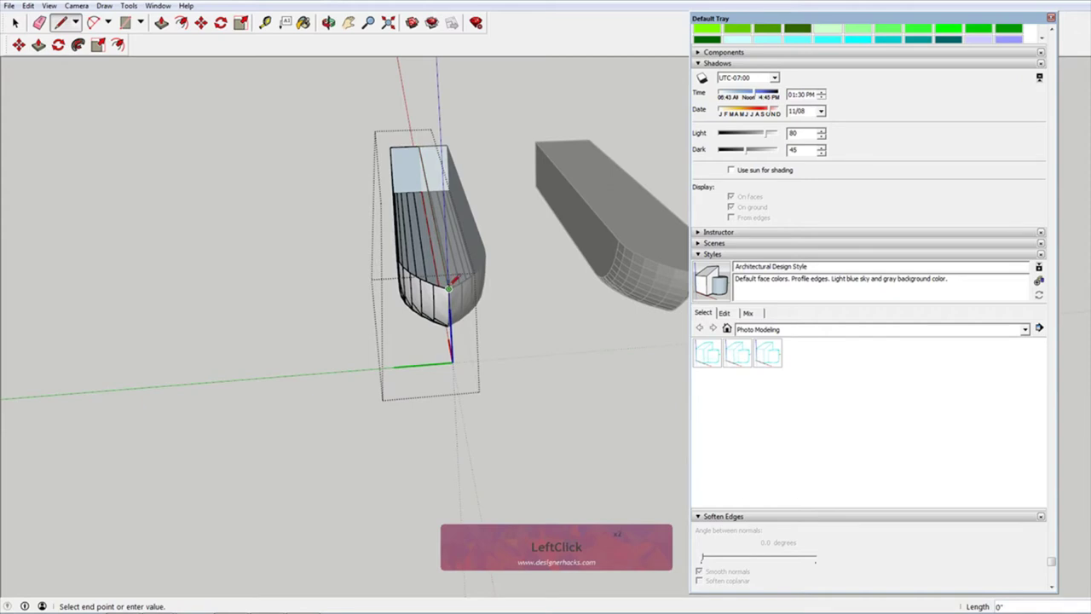
scroll(423, 234, "up", 2)
key("space")
left_click(398, 292)
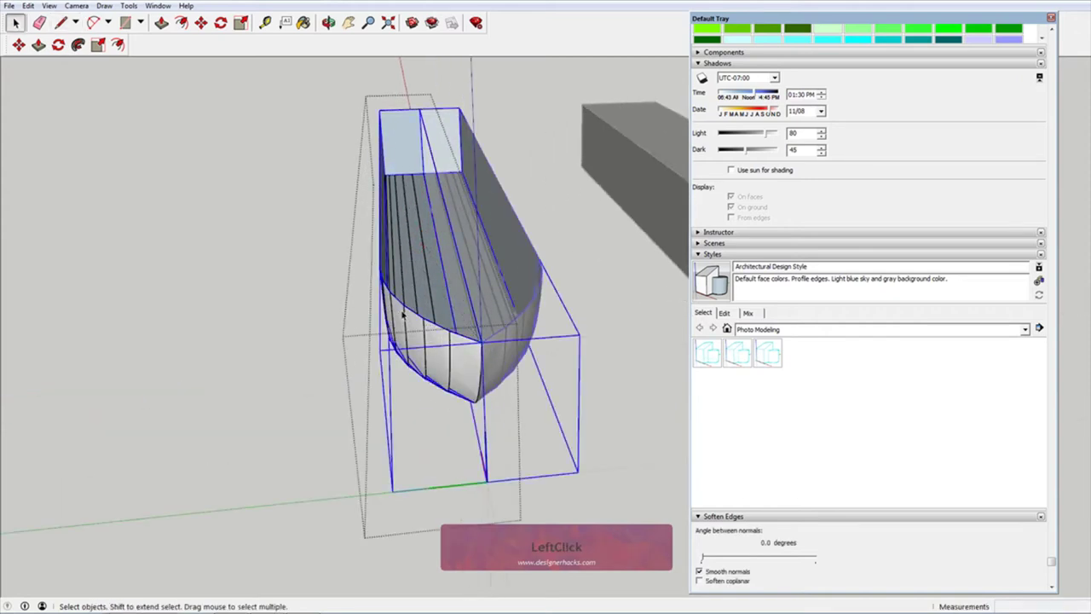
key("ctrl+z")
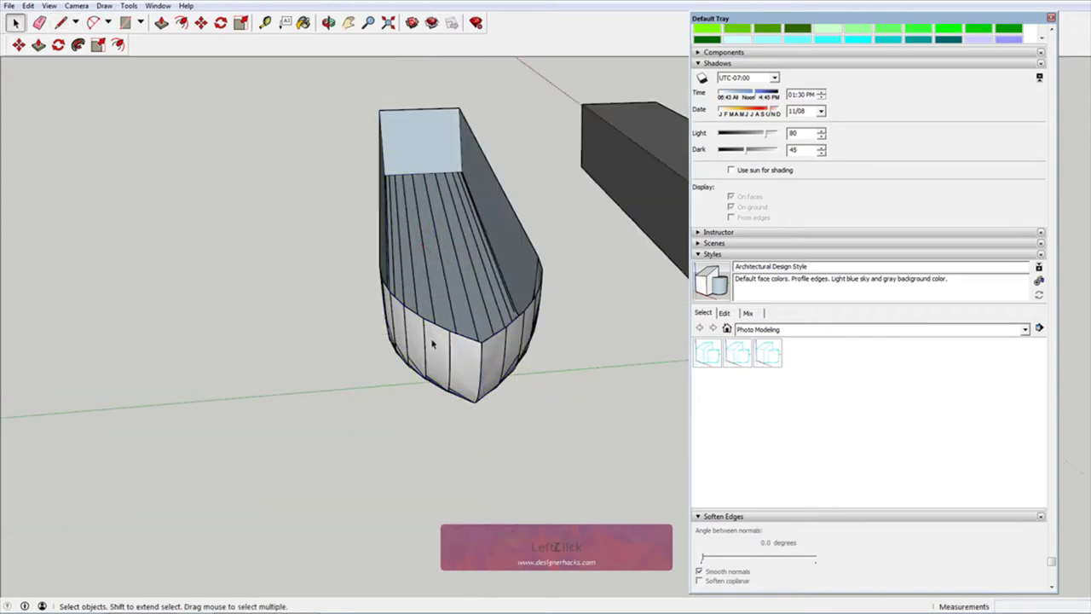
Inside the hull's surface group, close the deck with a centre line about 373' 2" long from the bow tip to the transom's top middle
double_click(433, 343)
double_click(432, 343)
triple_click(434, 343)
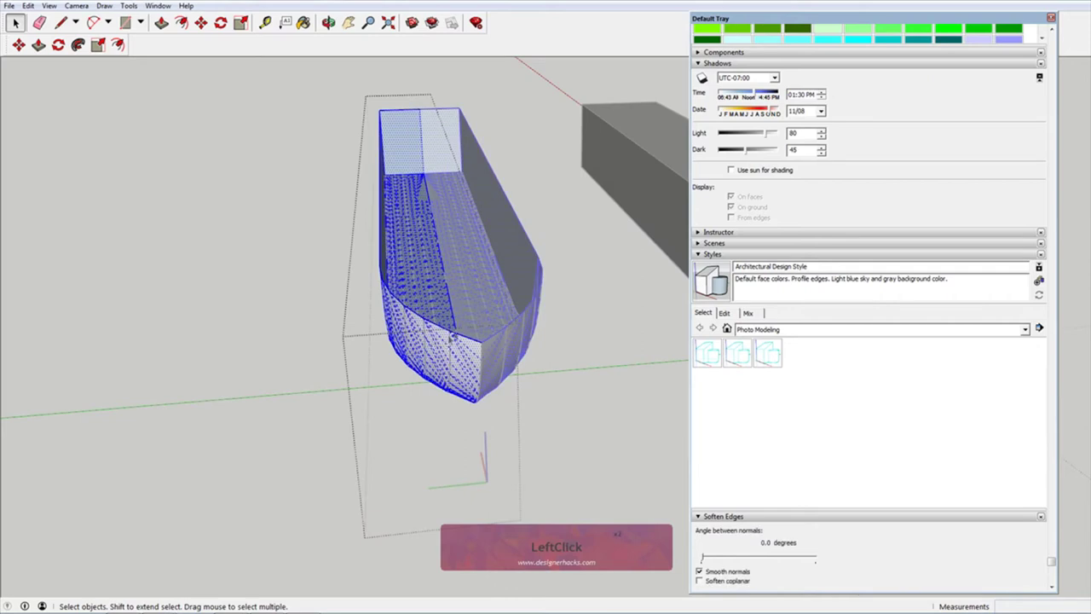
key("l")
left_click(478, 334)
left_click(420, 109)
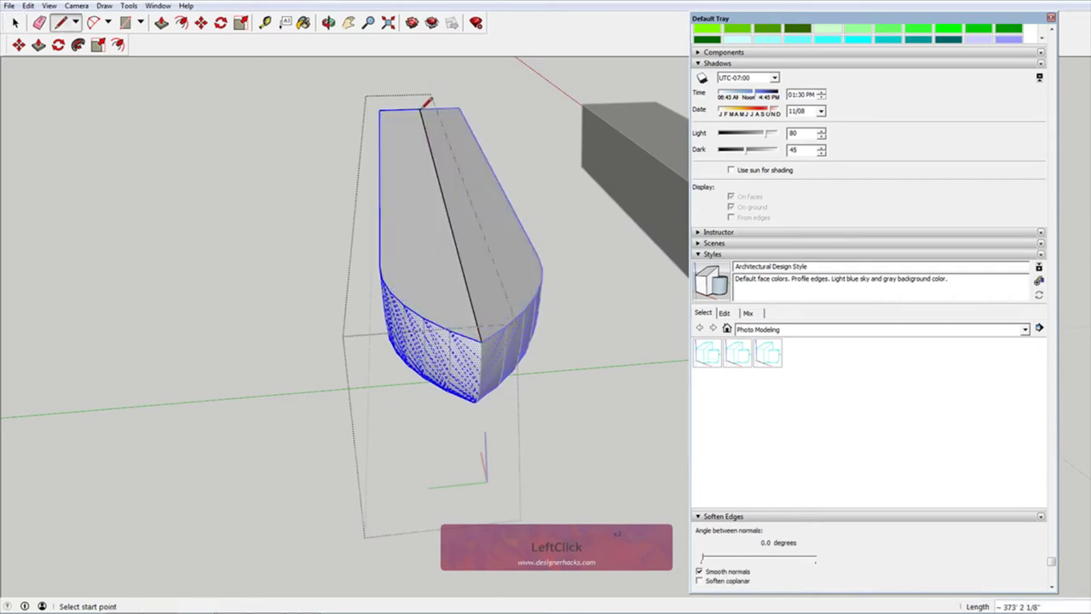
Hide the deck's centre line, leave the surface group, and put the tray away
key("space")
left_click(423, 120)
right_click(428, 136)
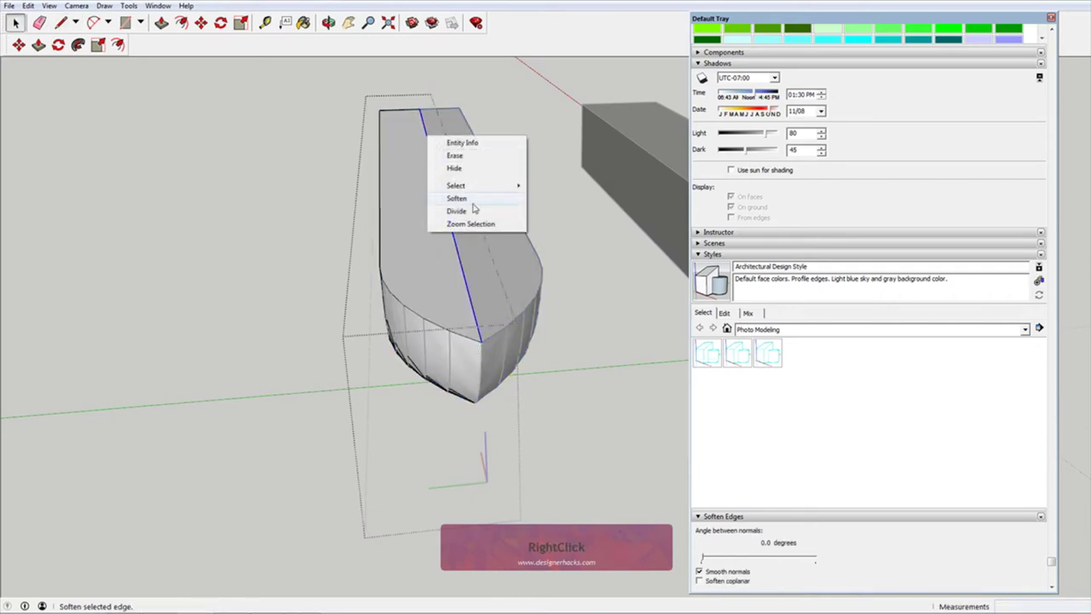
left_click(474, 168)
double_click(292, 175)
scroll(307, 177, "down", 4)
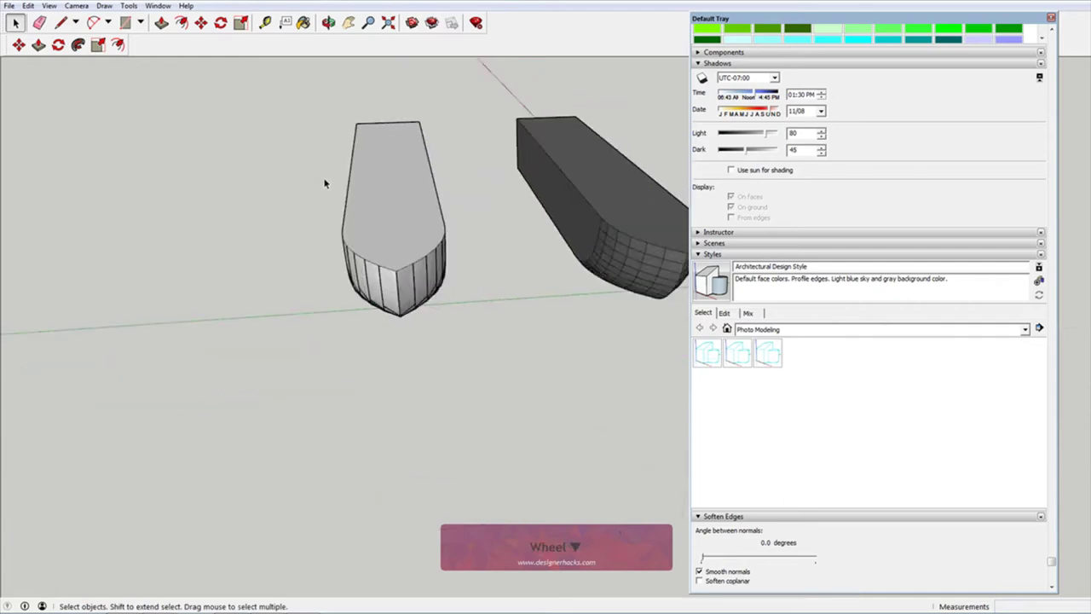
middle_click_drag(324, 178, 439, 347)
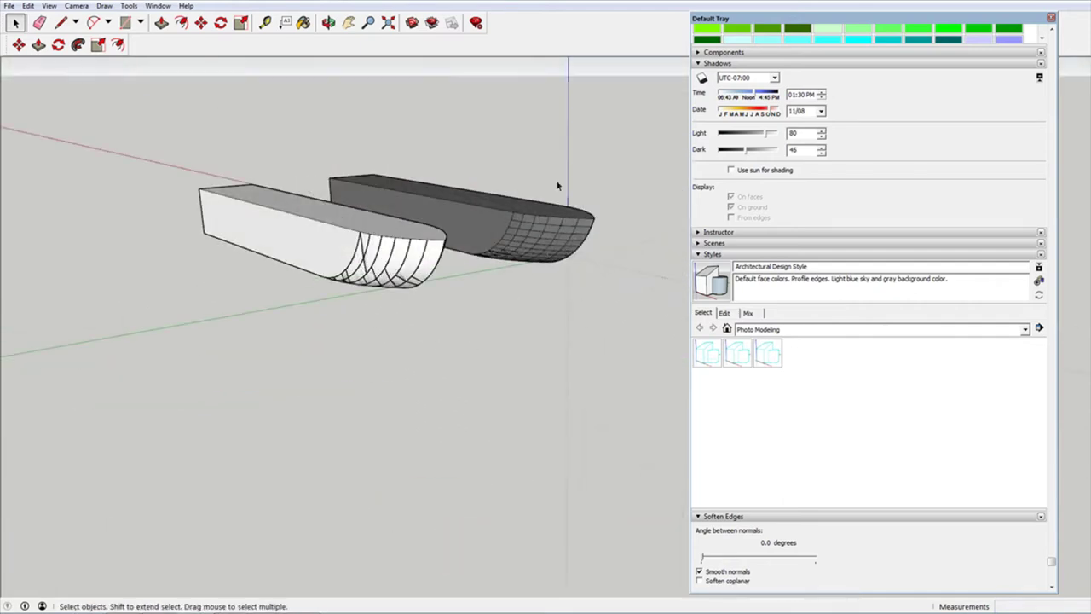
left_click(1049, 18)
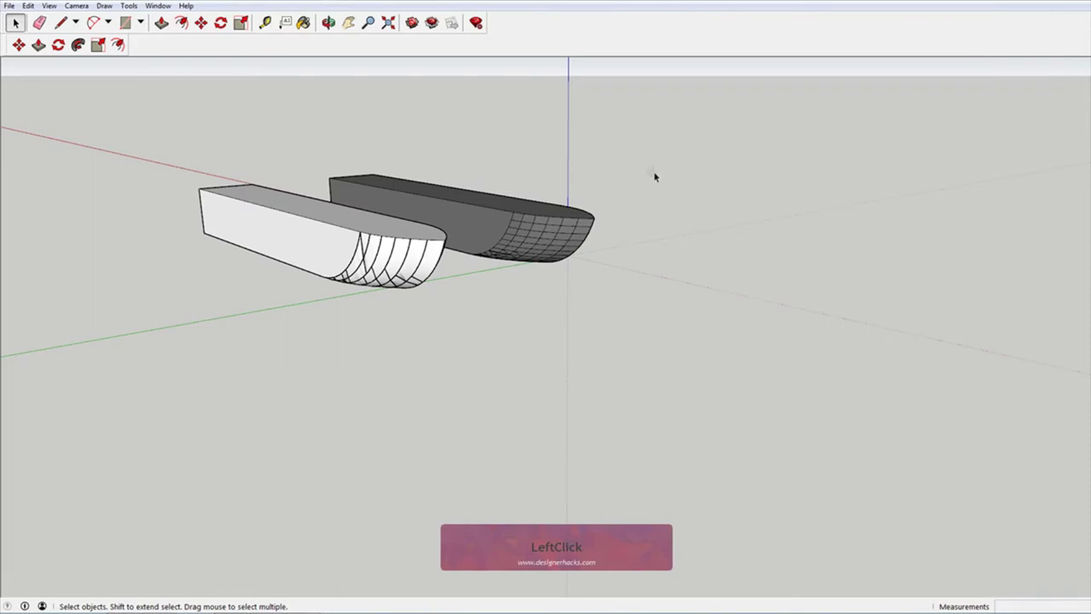
Copy one half of the hull about 189' 10" along the green axis and make the copy a unique component
middle_click_drag(652, 173, 560, 250)
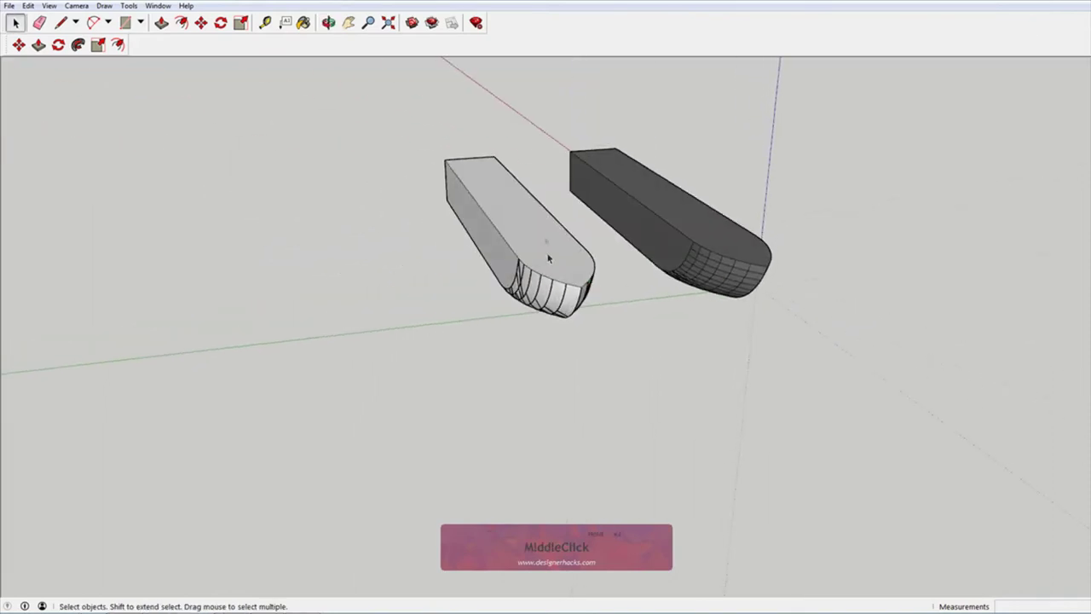
left_click(554, 273)
left_click(529, 264)
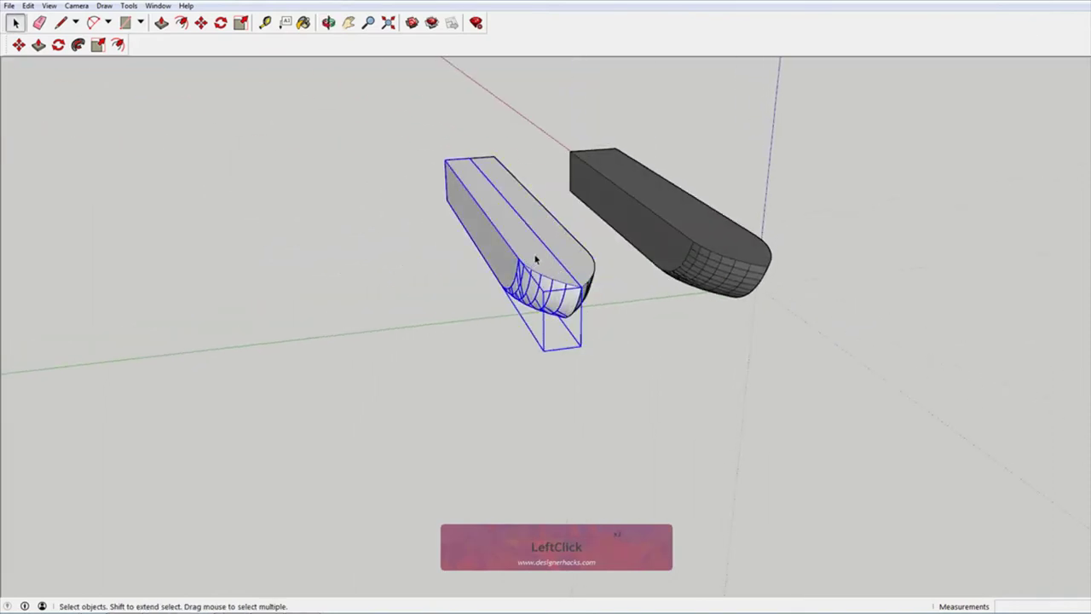
key("m")
key("ctrl")
left_click(537, 260)
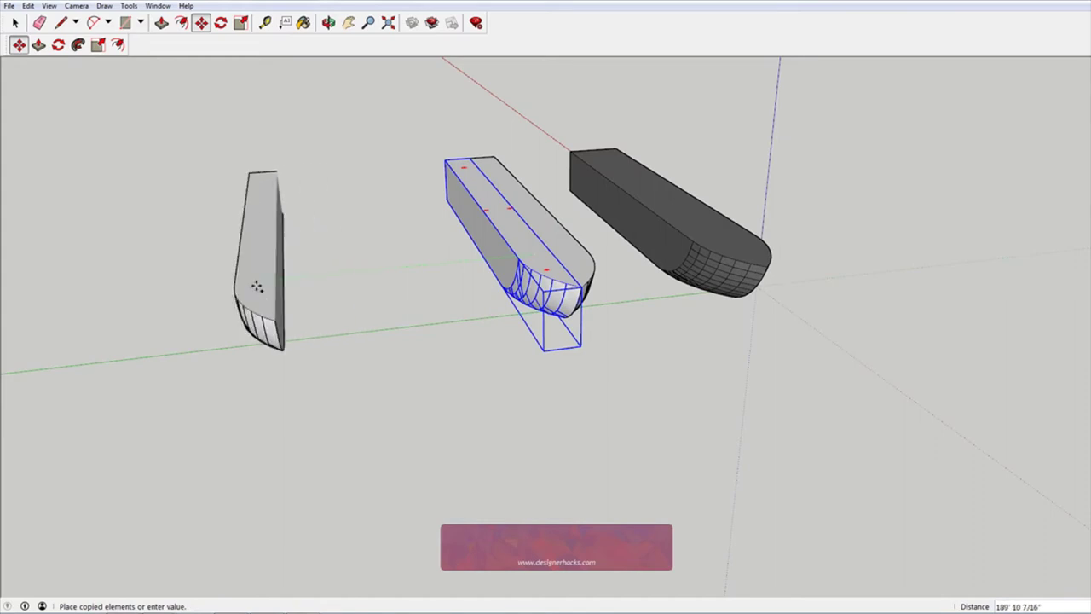
left_click(256, 287)
key("space")
right_click(252, 286)
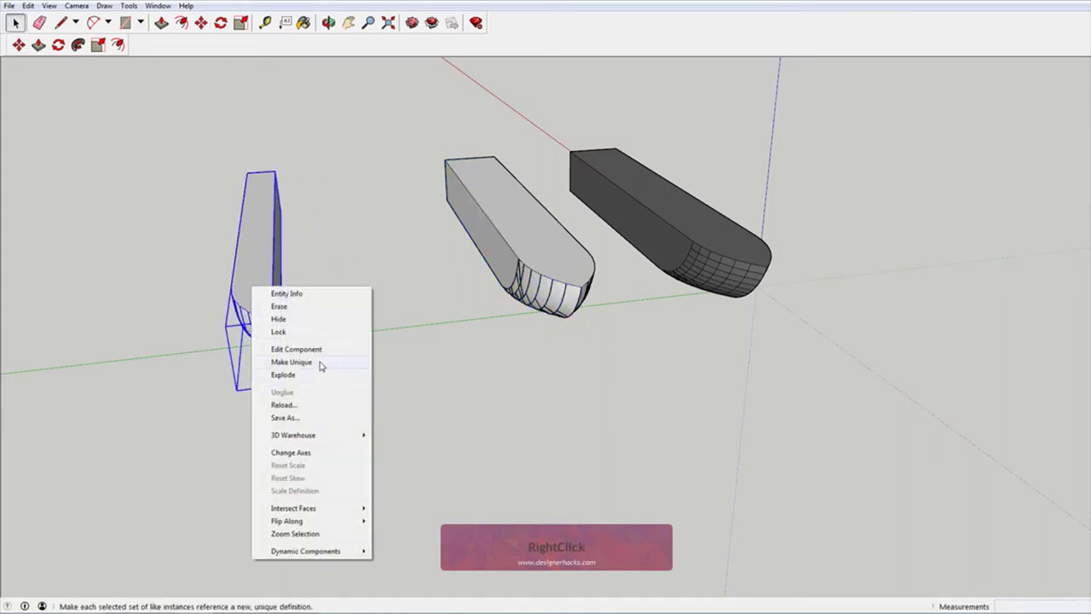
left_click(321, 364)
Inside the copied hull half, delete the entire skinned surface, keeping only the section curves, and leave the component
double_click(253, 275)
scroll(224, 310, "up", 4)
middle_click_drag(224, 309, 326, 294)
left_click(341, 263)
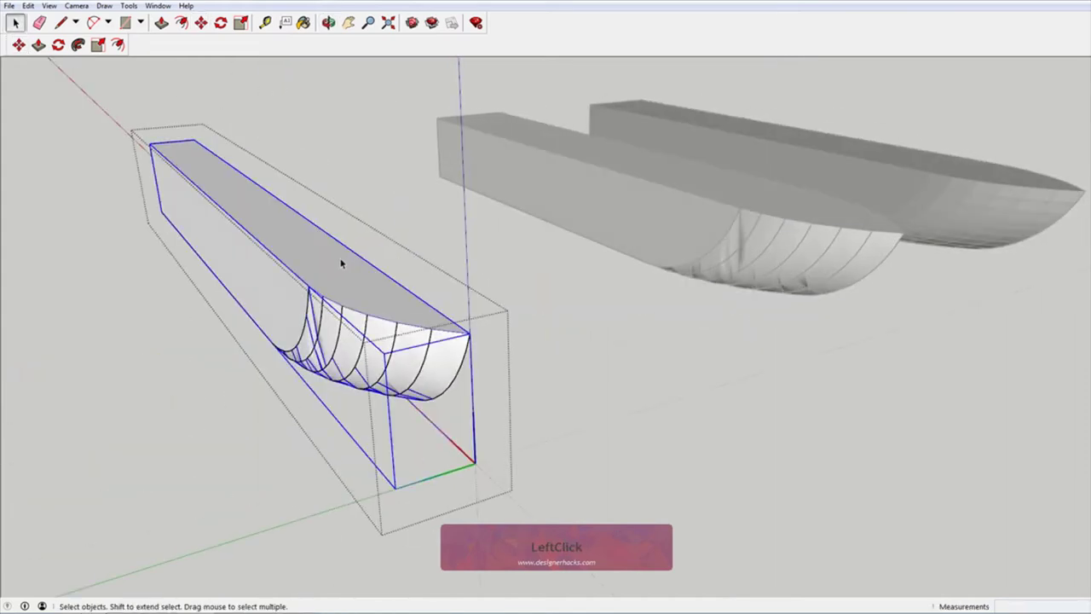
triple_click(337, 267)
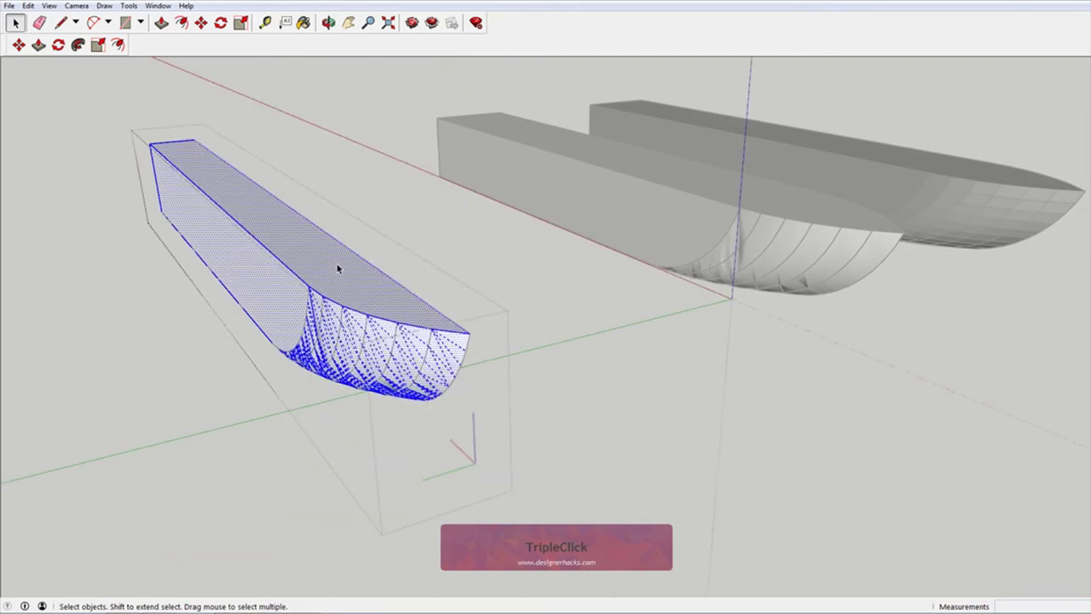
key("Delete")
left_click(512, 264)
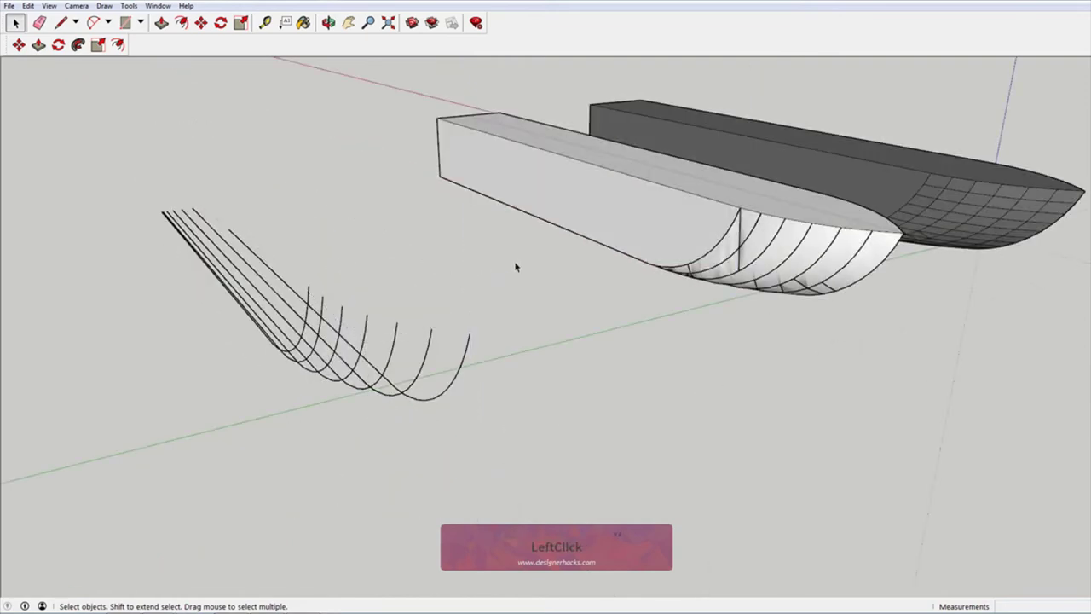
Inside the copied component, delete the intermediate straight lines of the section curves, keeping the uppermost and lowermost lines
middle_click_drag(302, 320, 650, 431)
scroll(659, 332, "up", 3)
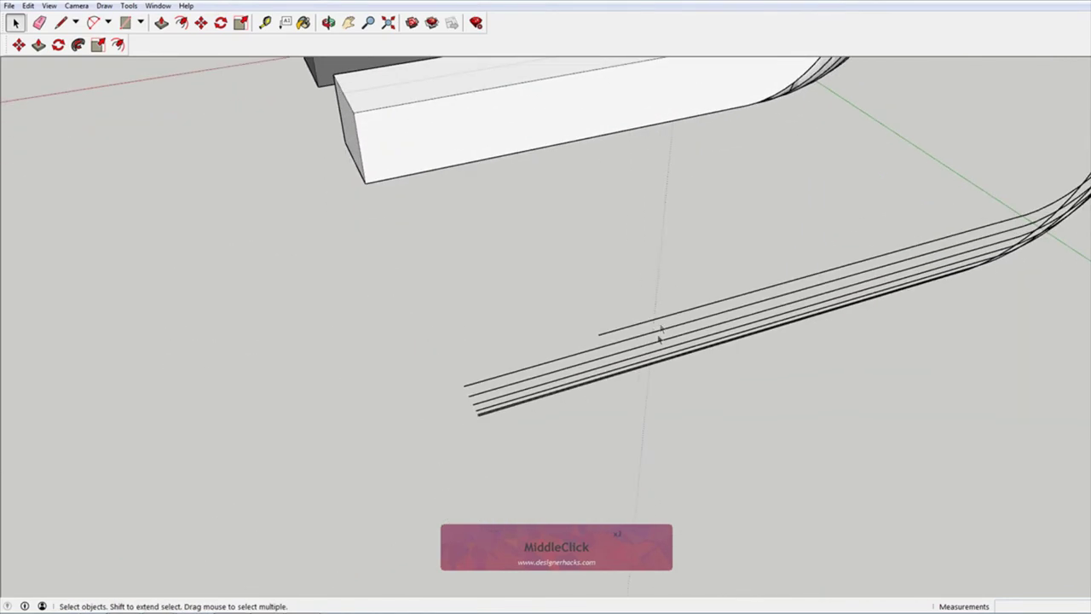
double_click(646, 340)
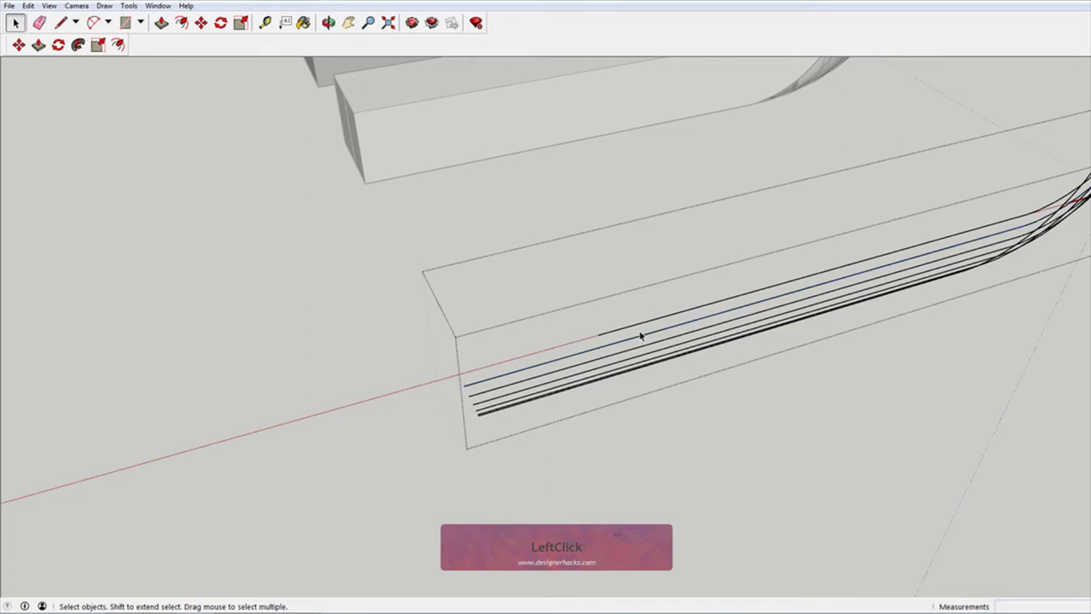
key("Delete")
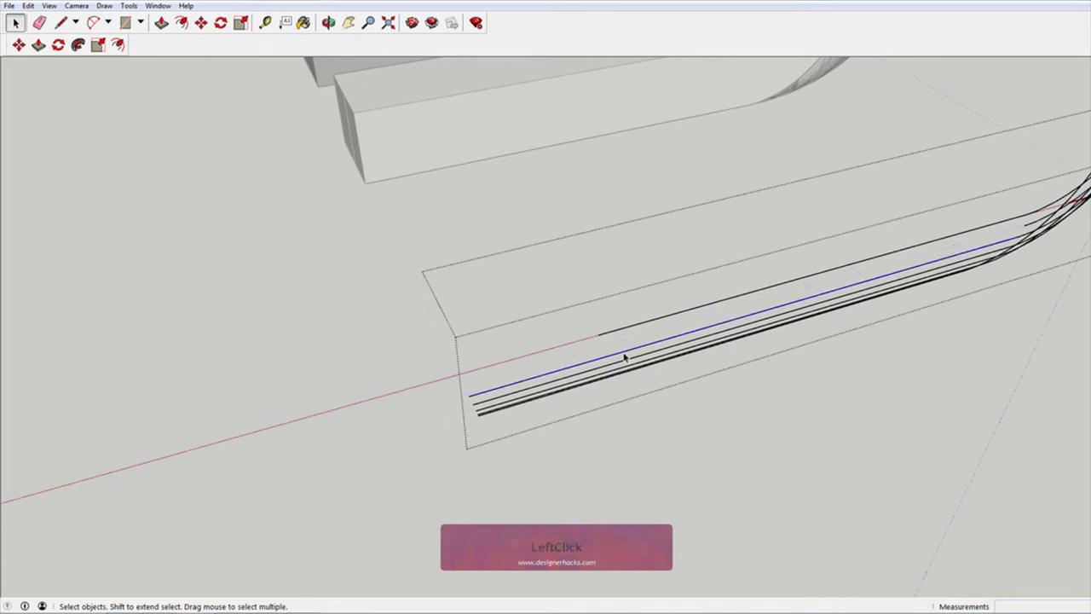
key("Delete")
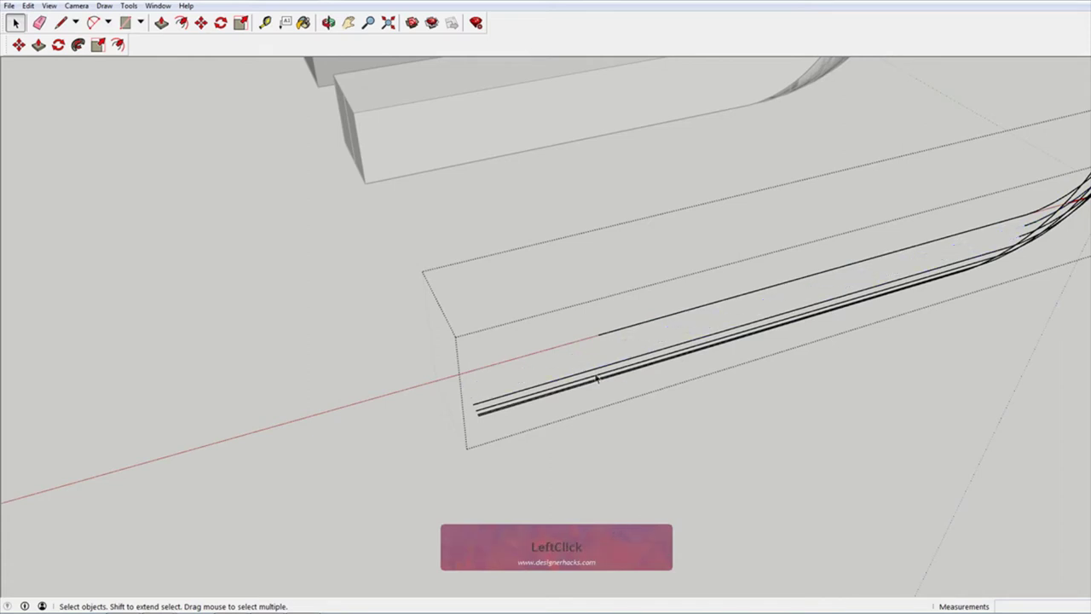
scroll(476, 425, "up", 2)
left_click(452, 415)
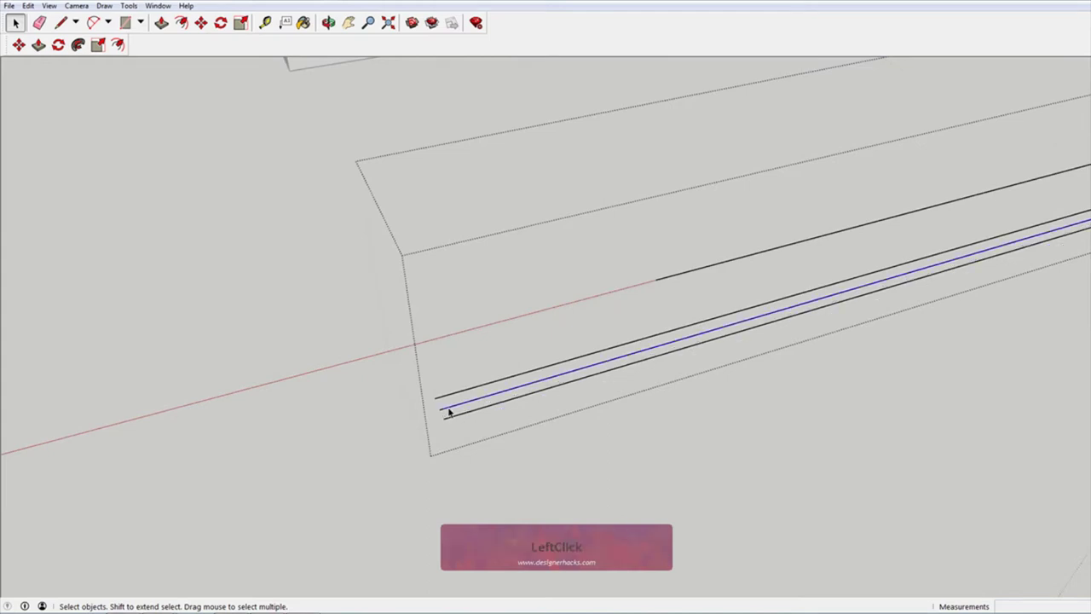
left_click(448, 398)
key("Delete")
Stretch the upper straight line along the red axis level with the lower line's end, and join both ends with a line
key("m")
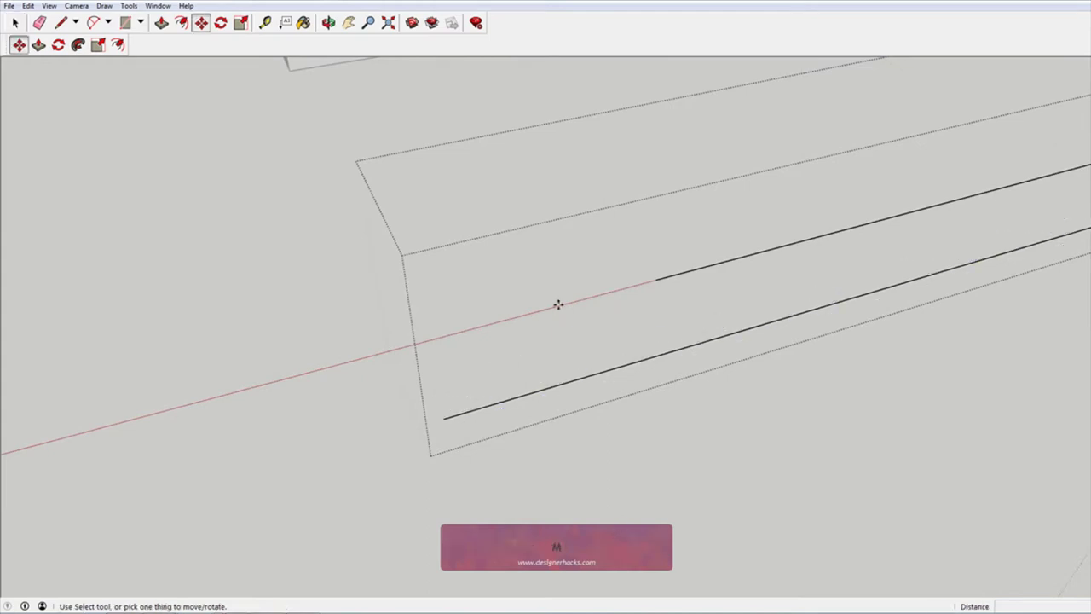
left_click(656, 279)
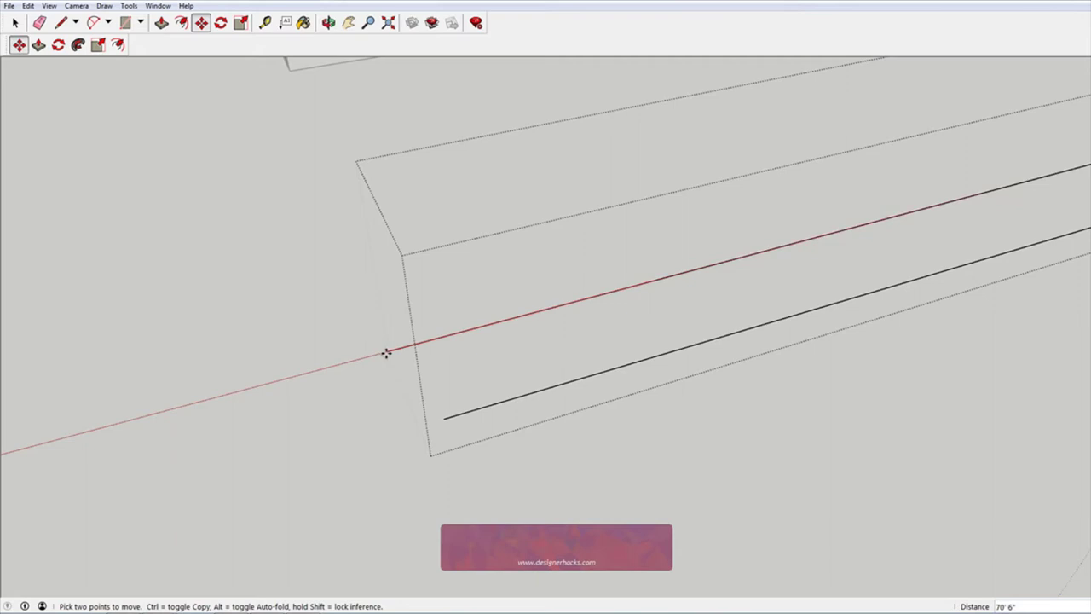
left_click(442, 416)
key("l")
left_click(443, 416)
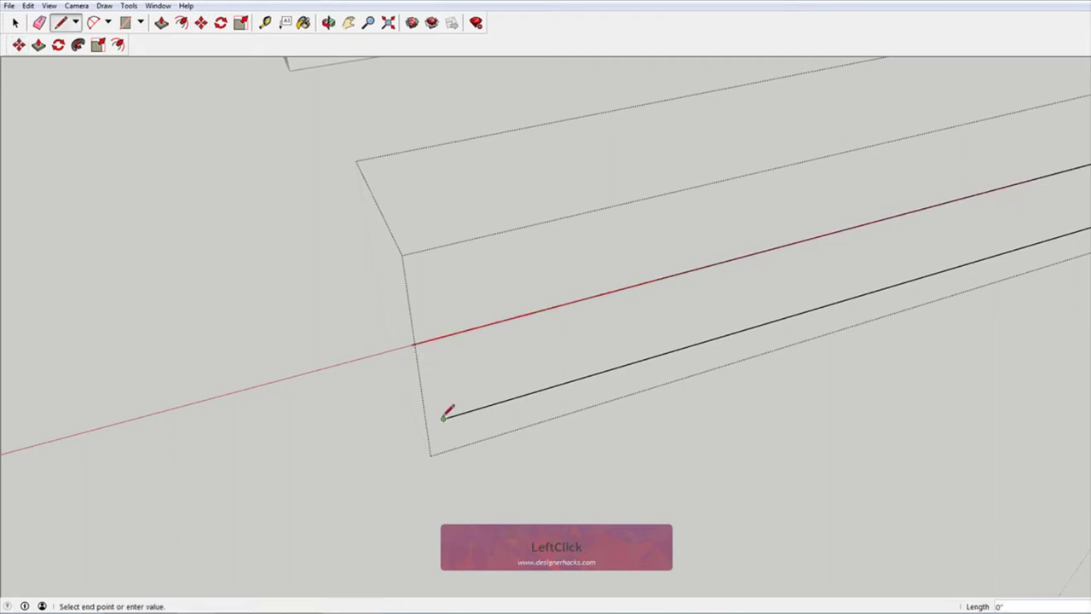
left_click(413, 346)
scroll(359, 315, "down", 3)
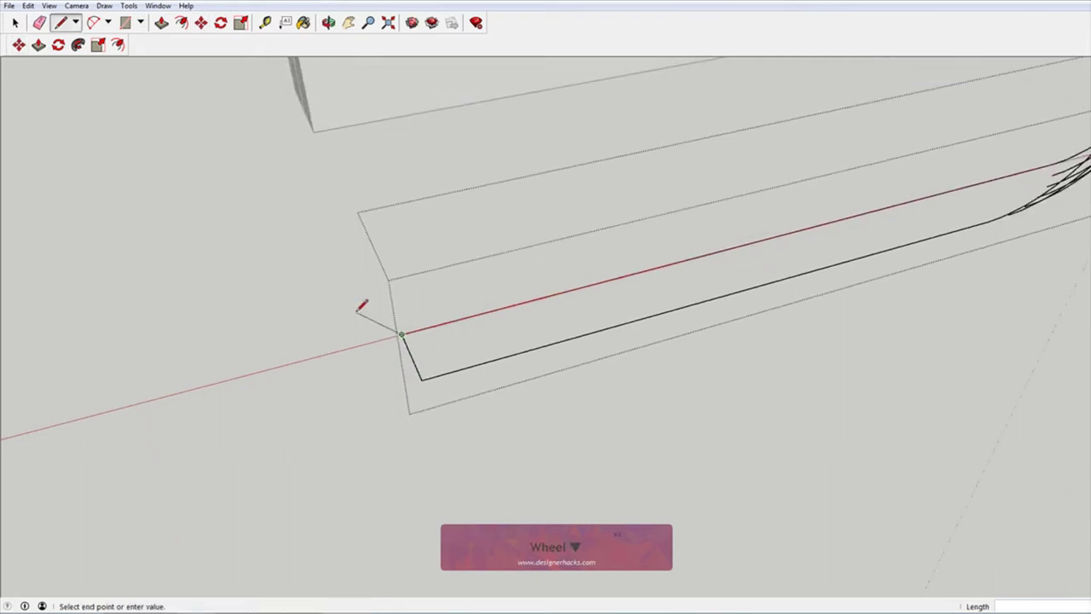
key("space")
Connect the lower endpoints of the first four section curves with straight lines, starting where the lower straight line meets the first curve
middle_click_drag(1003, 185, 986, 309)
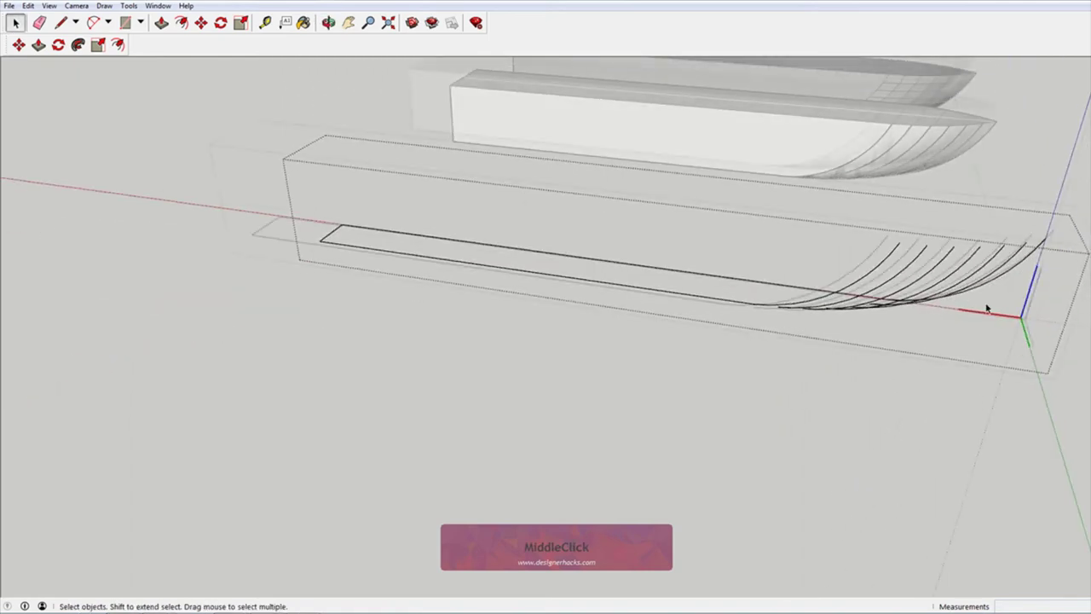
scroll(893, 316, "up", 5)
middle_click_drag(894, 317, 707, 244)
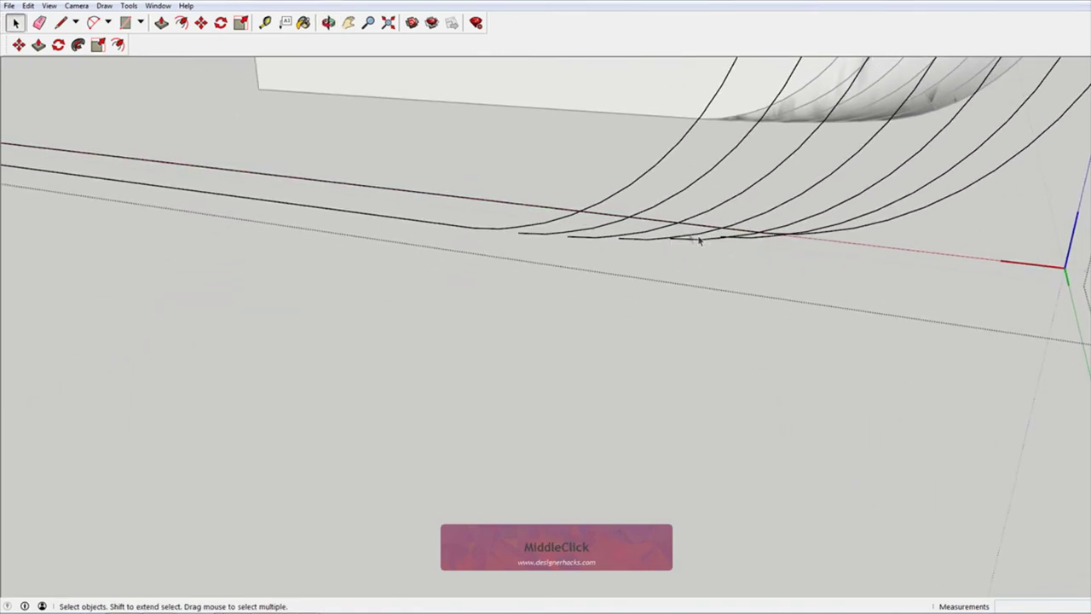
key("l")
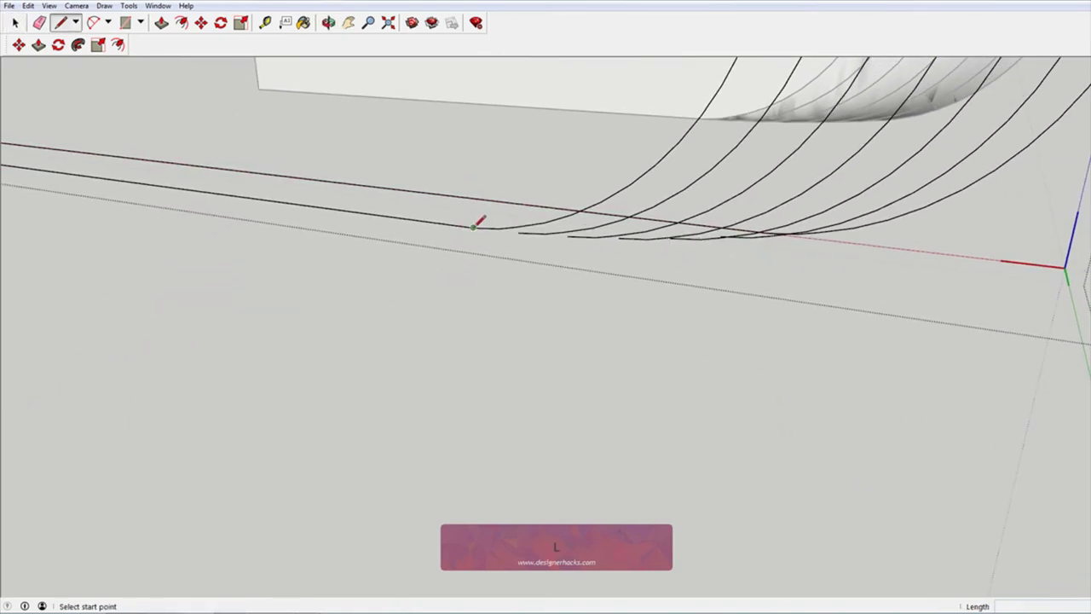
left_click(473, 226)
scroll(519, 239, "up", 7)
middle_click_drag(516, 232, 443, 237)
scroll(384, 234, "down", 4)
left_click(218, 215)
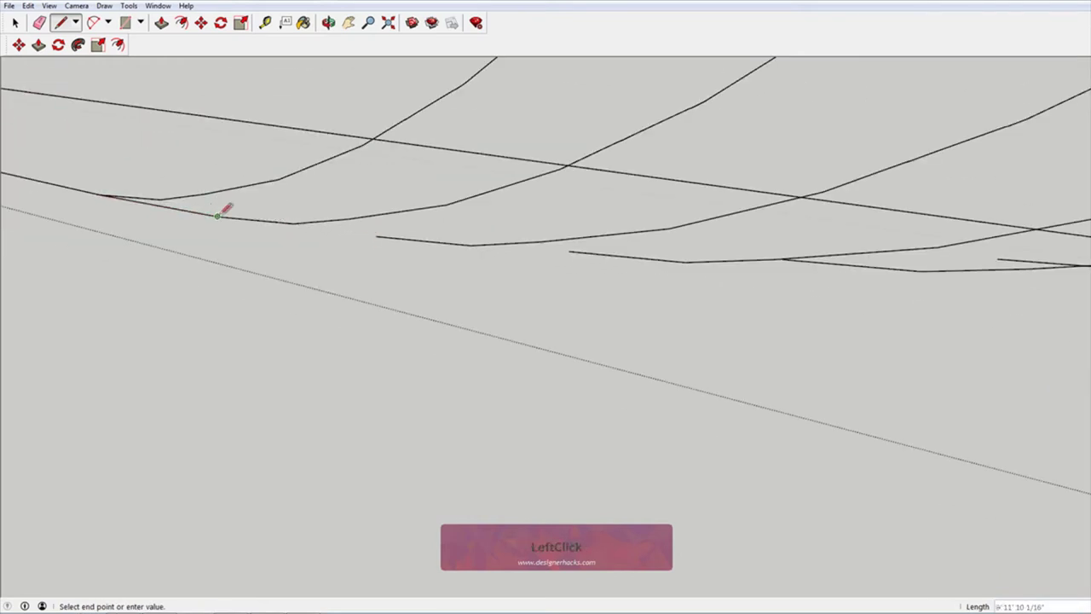
left_click(375, 236)
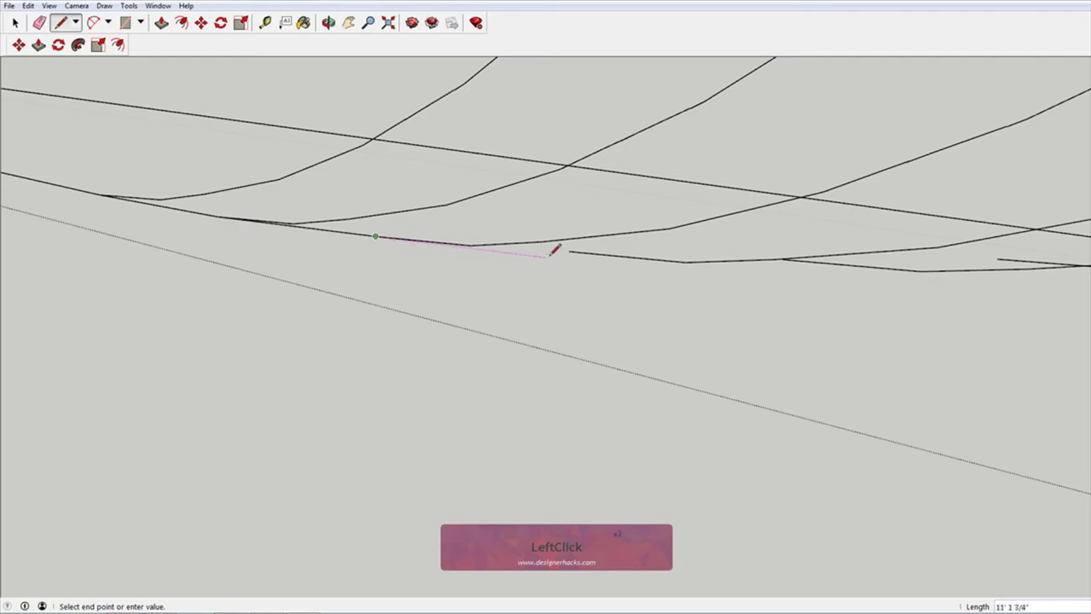
left_click(568, 250)
Draw cross lines between matching vertices of the first two section curves near the keel, at the second and third points up
middle_click_drag(742, 265, 691, 268)
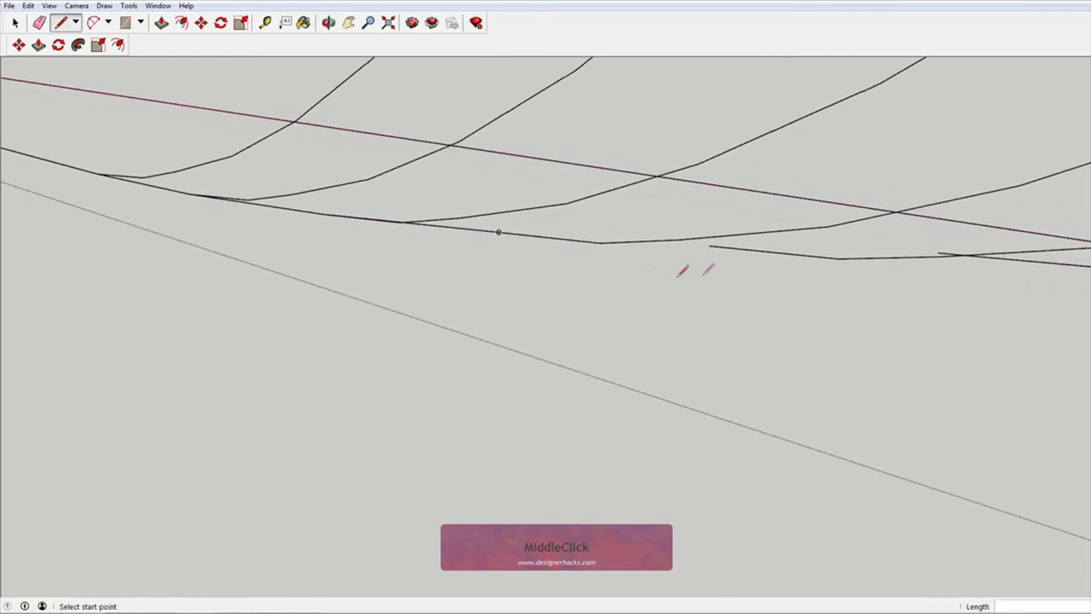
scroll(441, 186, "down", 2)
left_click(290, 203)
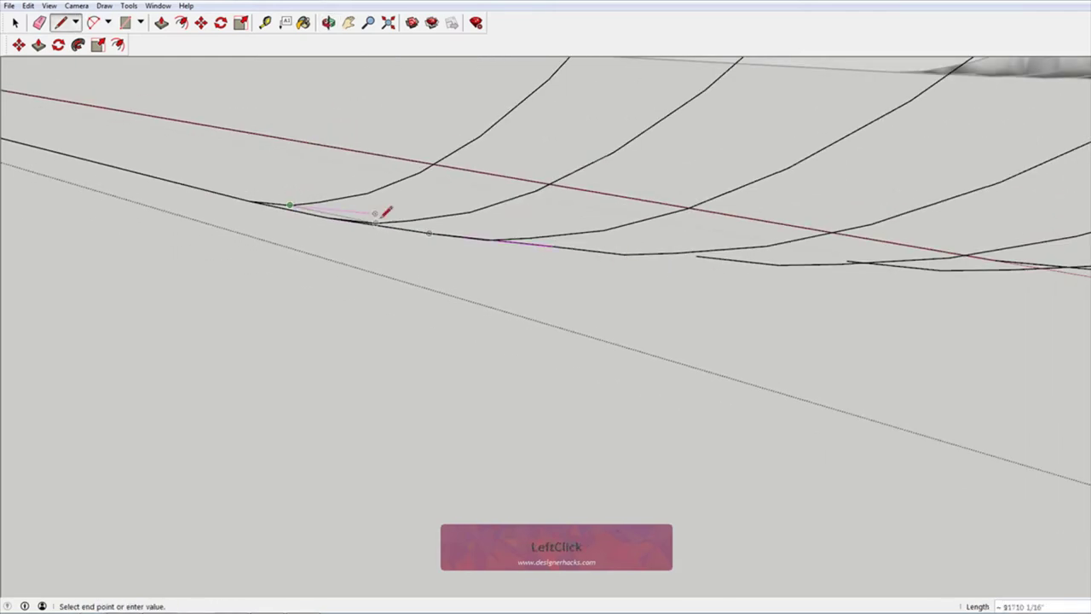
middle_click_drag(383, 212, 406, 202)
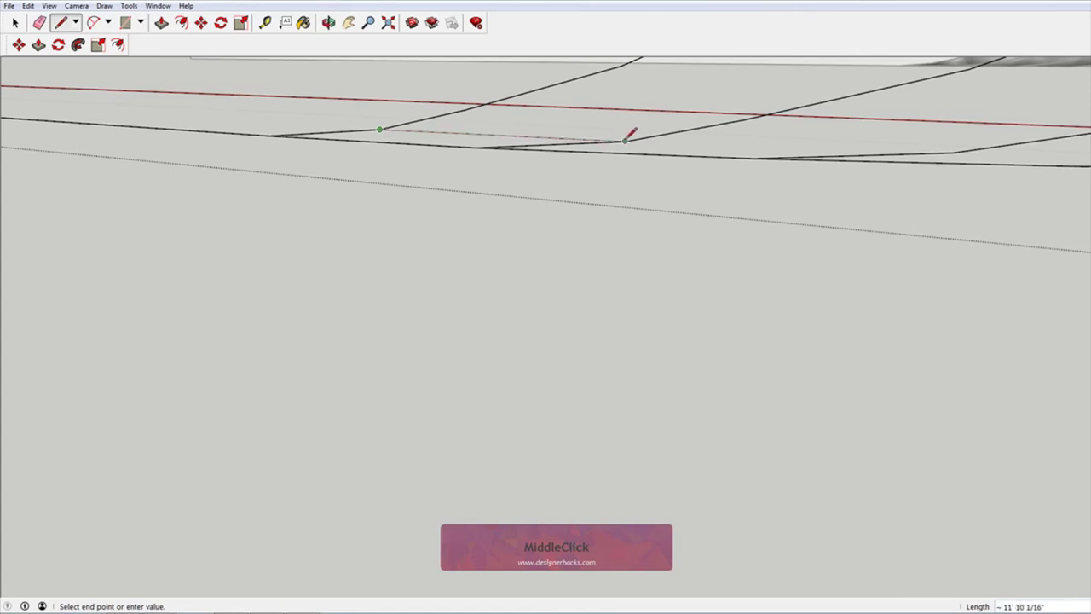
left_click(628, 139)
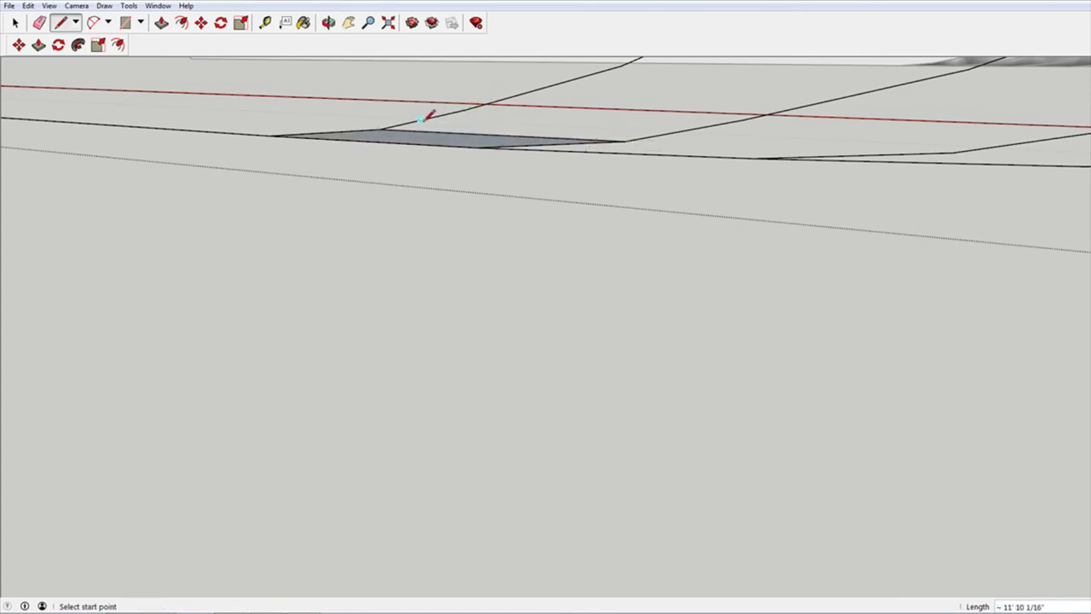
left_click(465, 109)
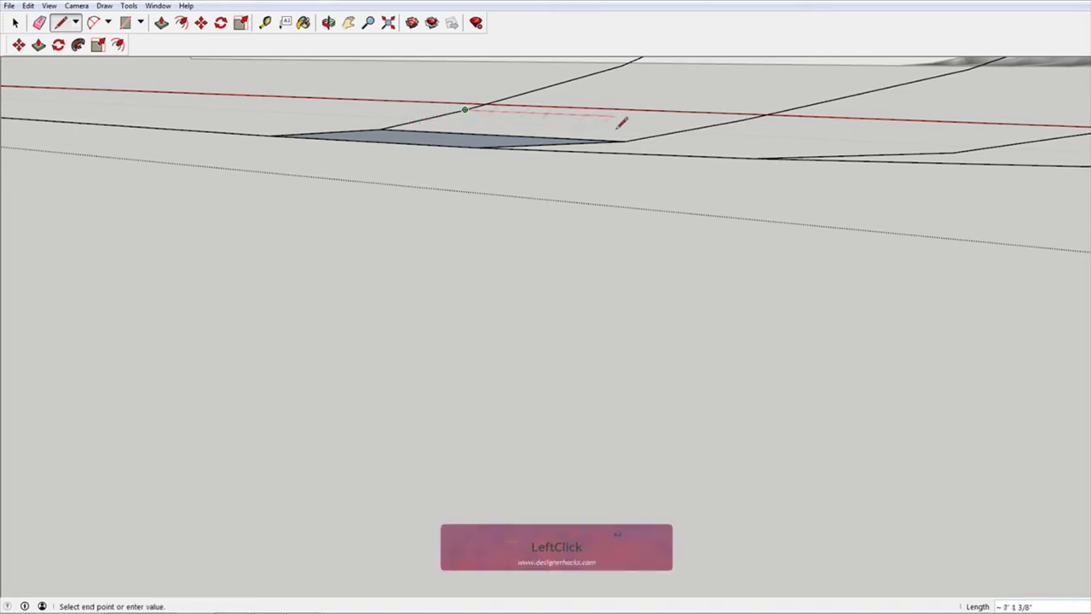
left_click(744, 118)
scroll(512, 207, "down", 8)
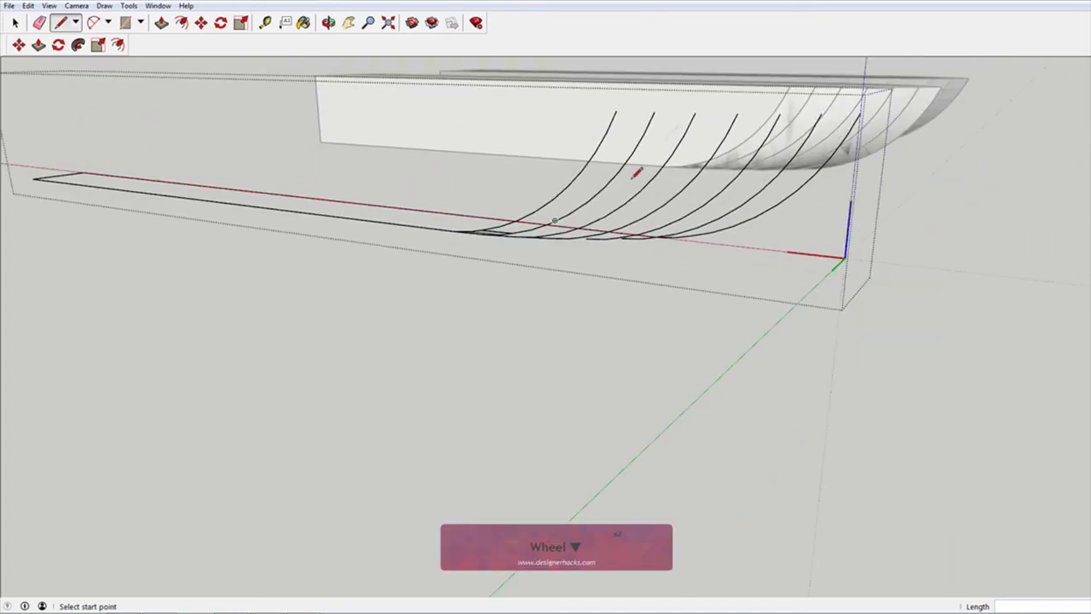
Connect the upper ends of the first five section curves with lines, and join the first two curves at their next vertex down
left_click(576, 116)
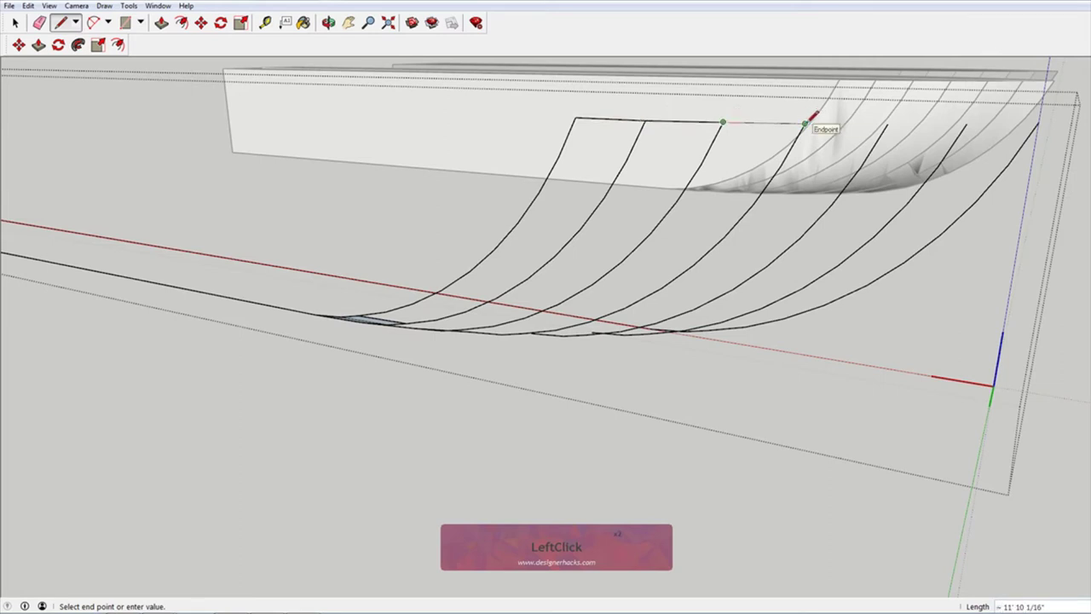
left_click(804, 123)
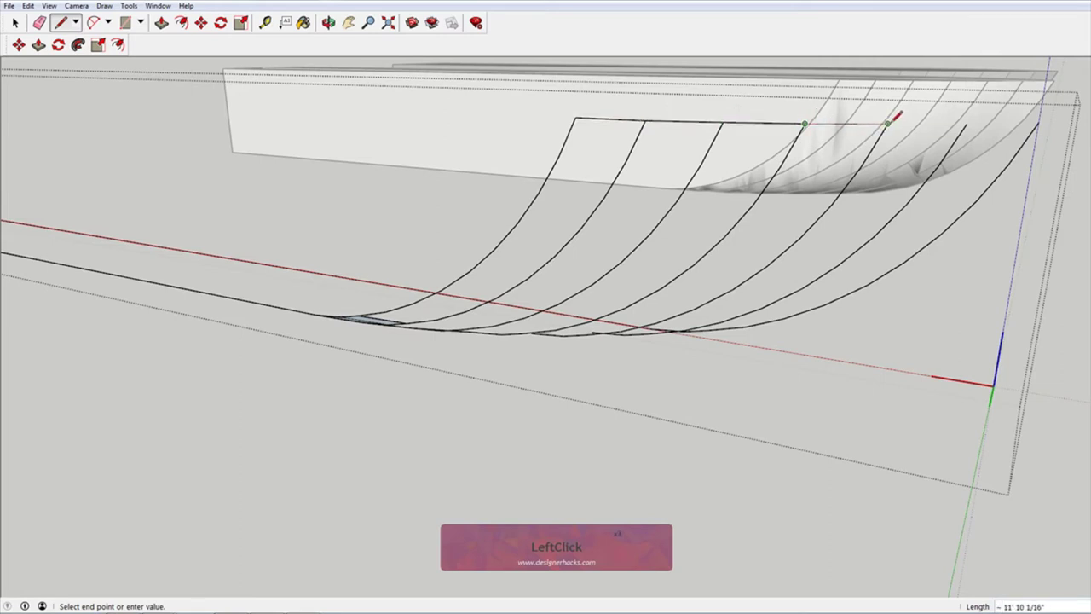
left_click(887, 123)
key("Escape")
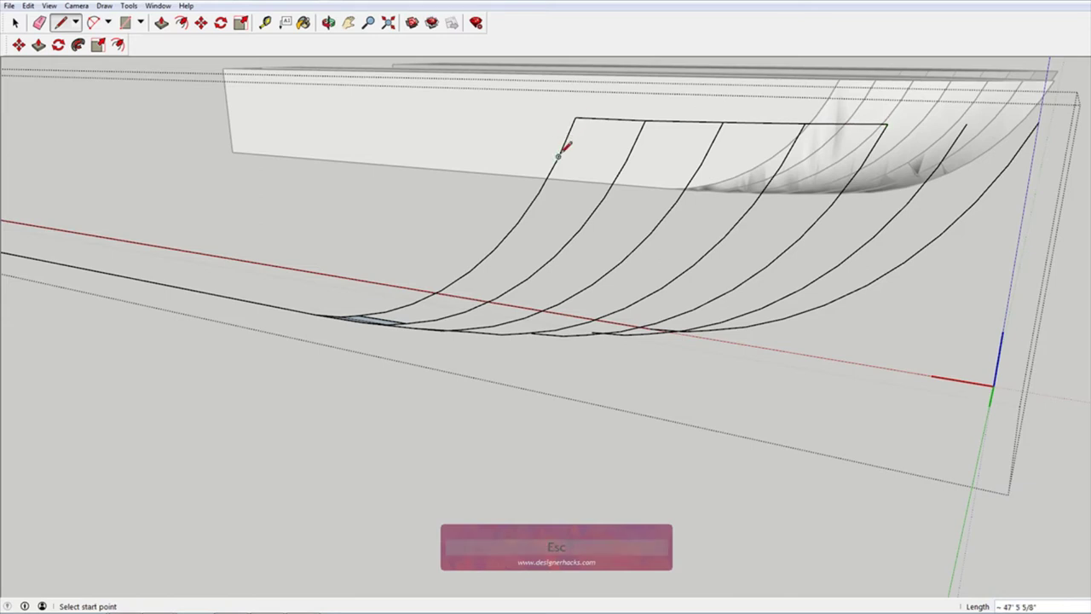
left_click(558, 157)
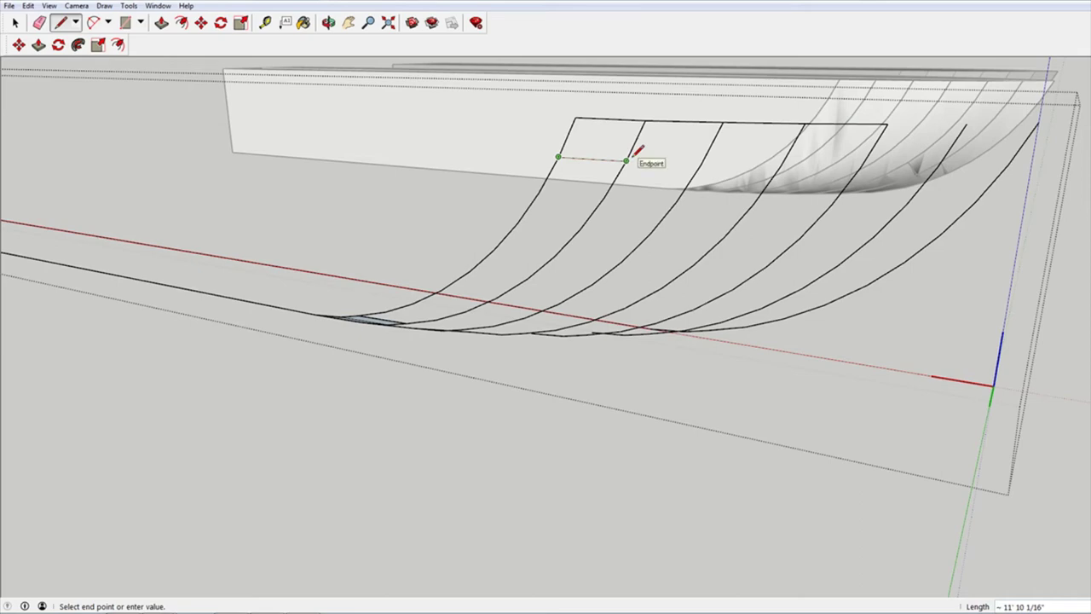
left_click(625, 160)
key("Escape")
Delete the two top edge lines that miss the second section curve's upper endpoint
scroll(591, 106, "up", 3)
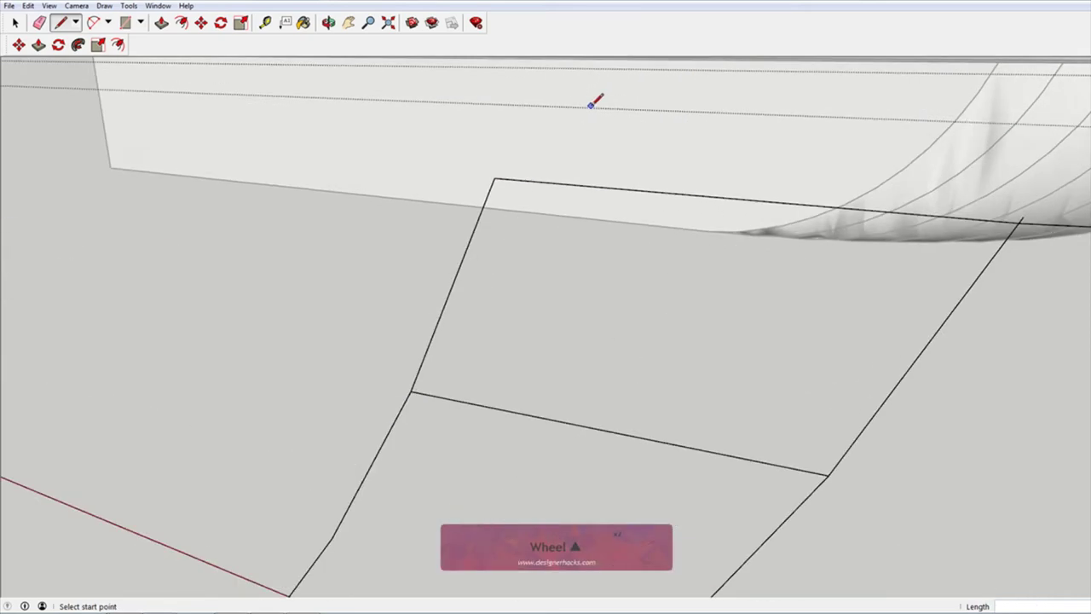
middle_click_drag(591, 106, 550, 128)
scroll(516, 146, "down", 2)
scroll(443, 245, "up", 2)
scroll(449, 240, "up", 3)
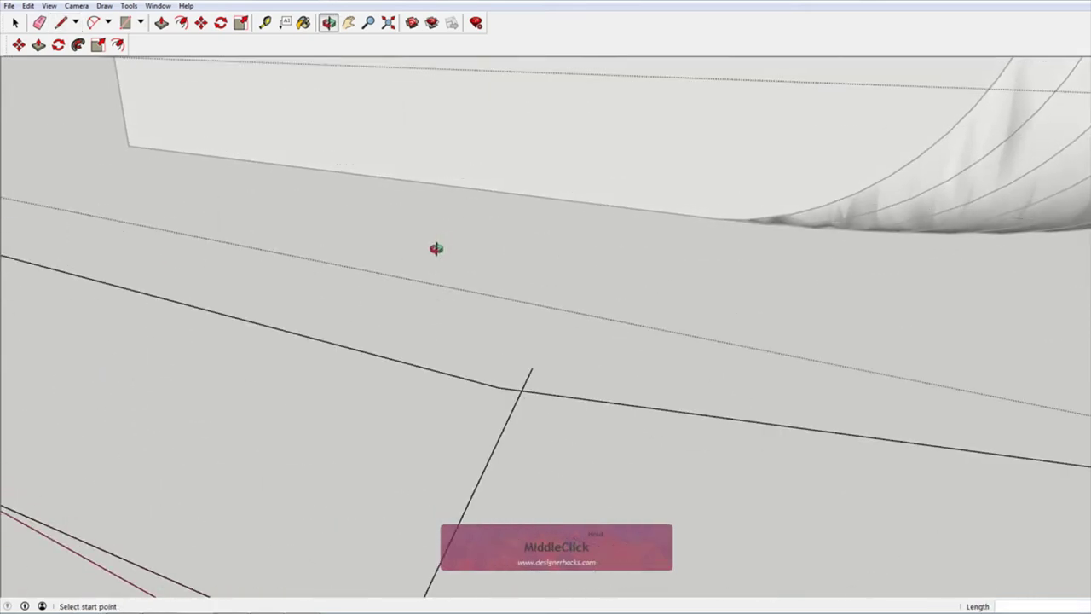
scroll(438, 248, "down", 4)
key("space")
scroll(448, 288, "up", 3)
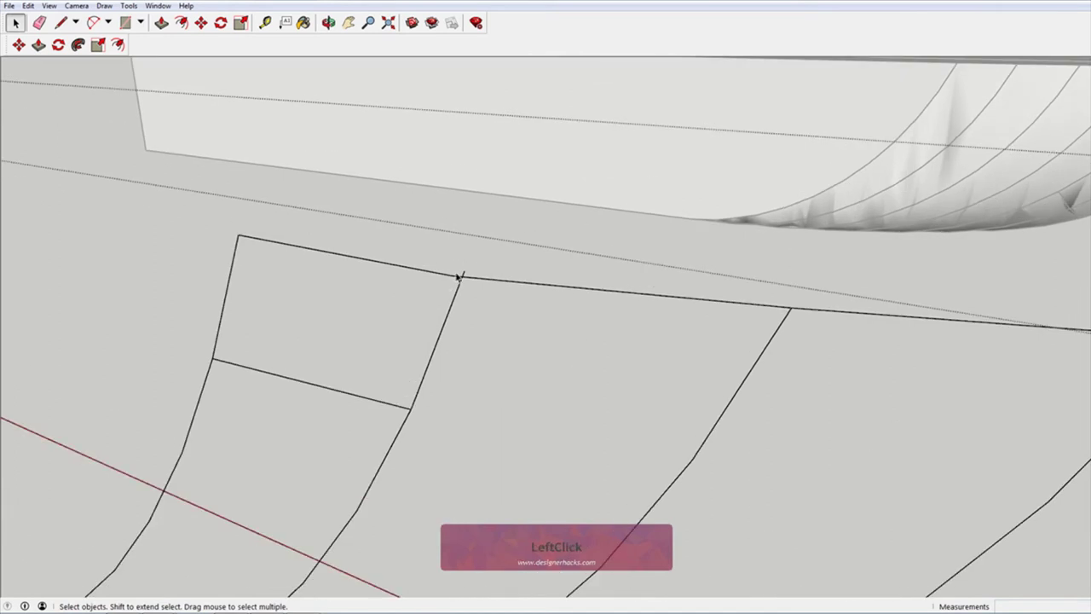
key("Delete")
key("Delete")
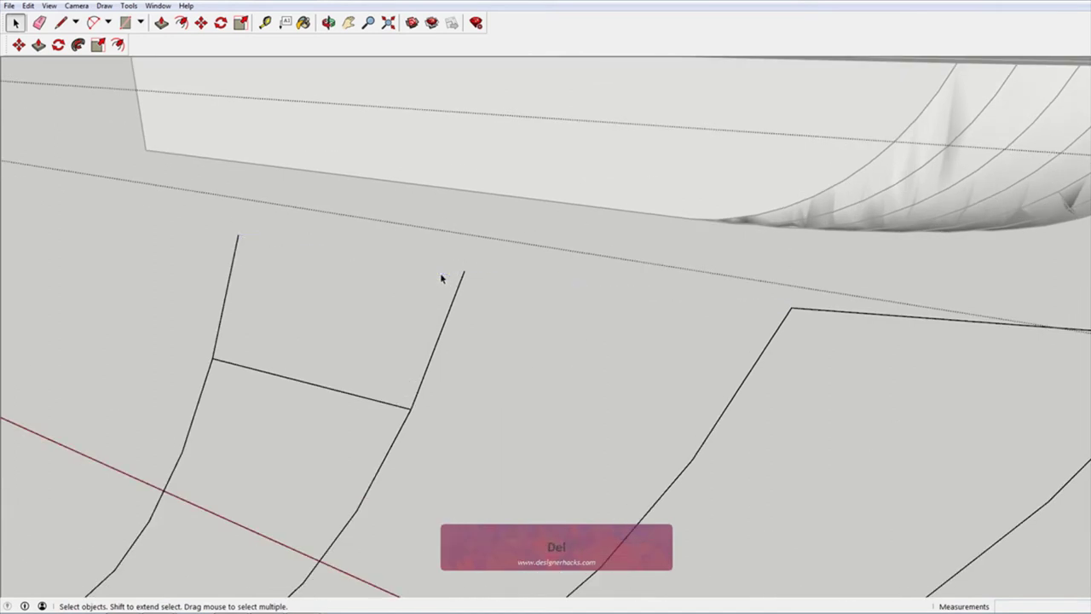
Redraw the top edge from the first to the third section curve, passing exactly through the second curve's upper endpoint
key("l")
left_click(464, 271)
left_click(238, 233)
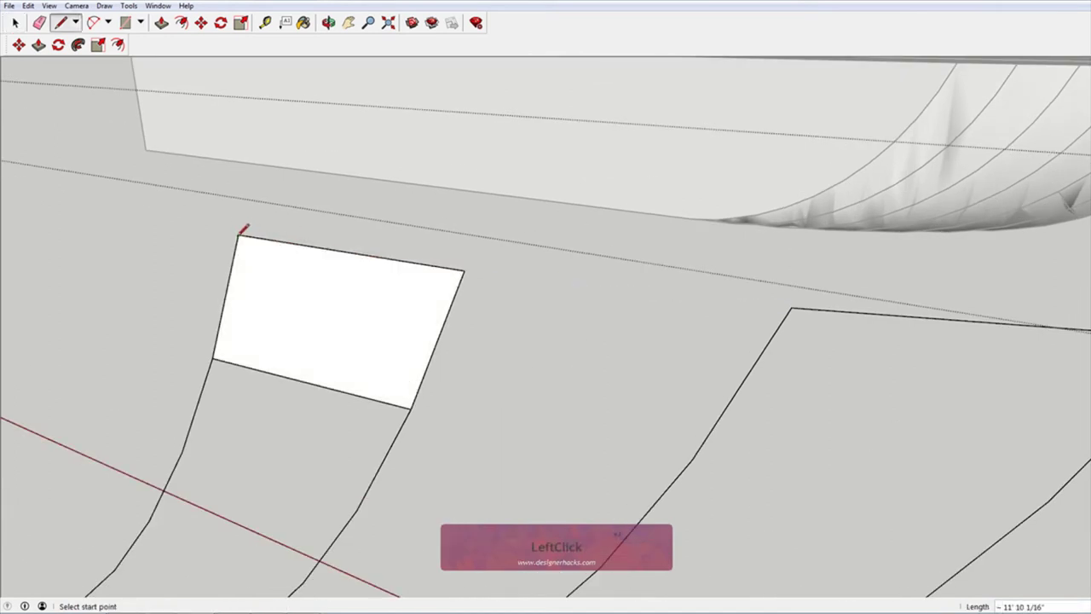
left_click(464, 271)
left_click(791, 309)
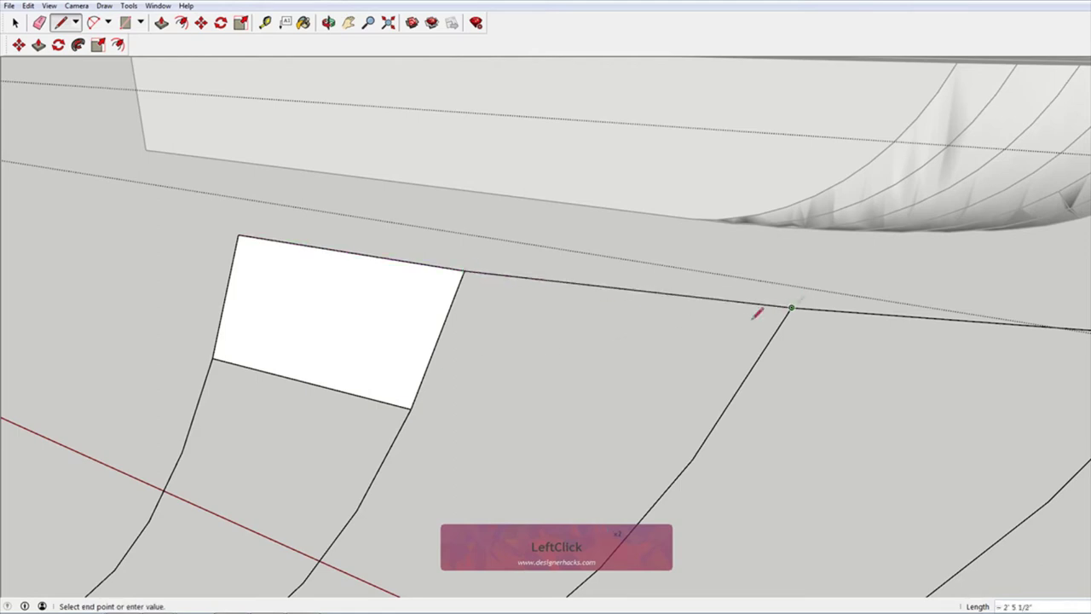
key("Escape")
Join the second and third section curves with a line at their second vertex from the top
left_click(410, 407)
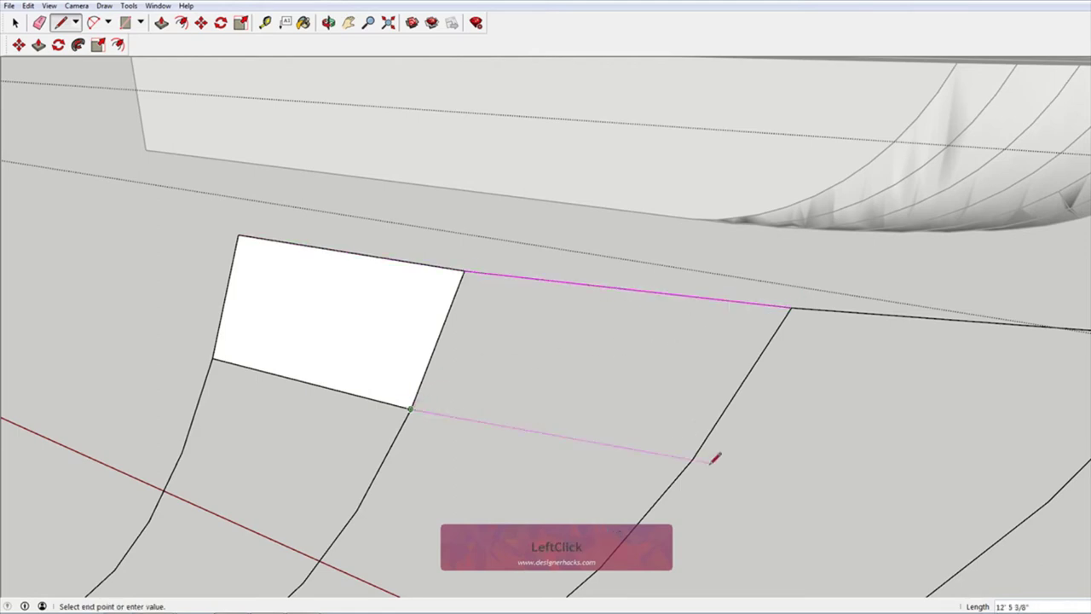
left_click(692, 458)
scroll(469, 304, "down", 5)
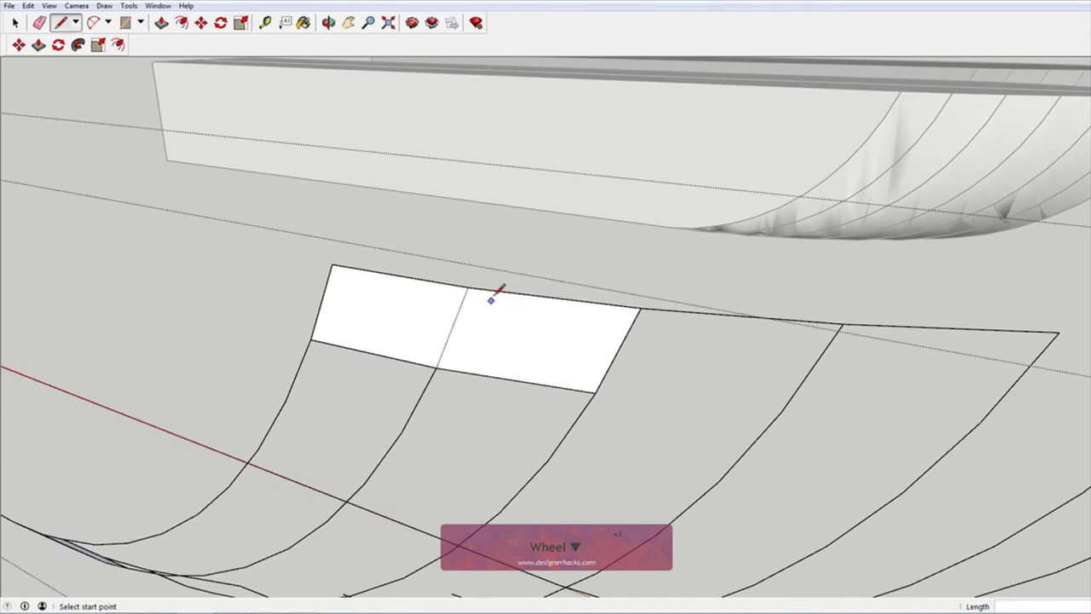
scroll(567, 315, "down", 2)
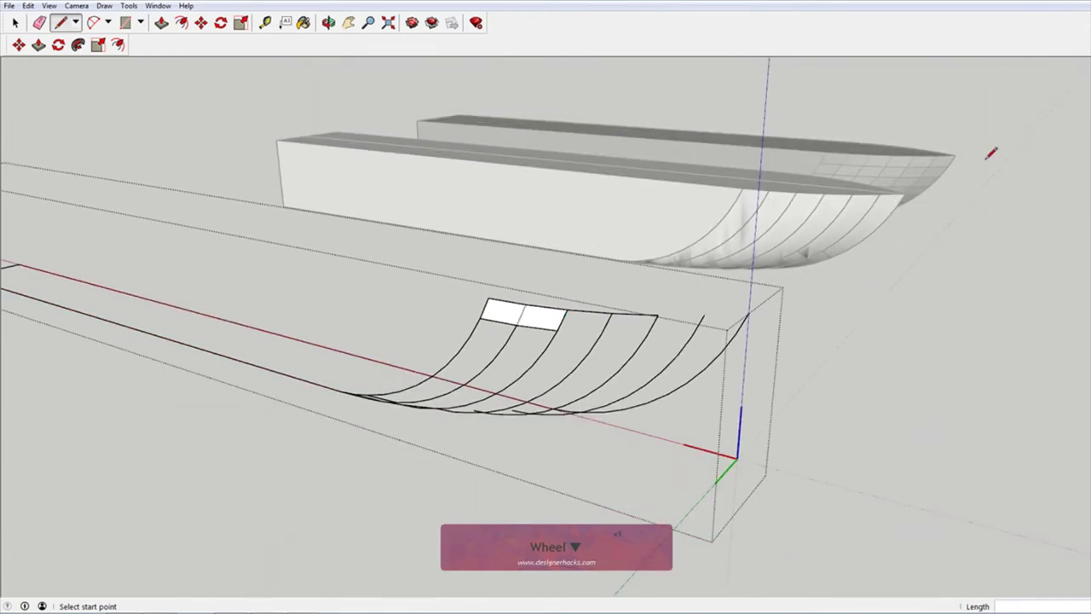
left_click(927, 306)
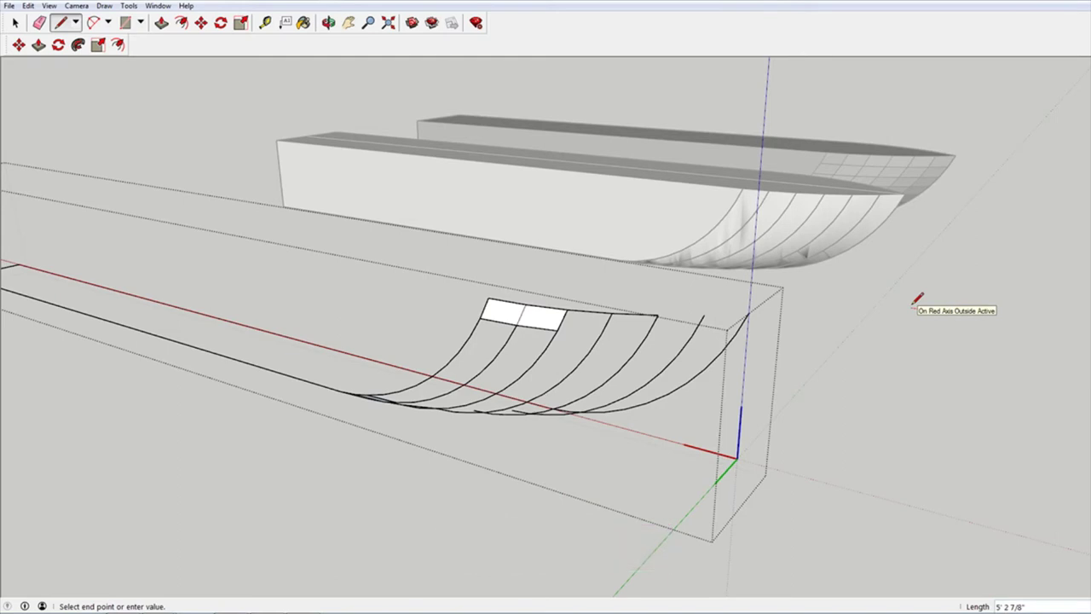
left_click(918, 299)
key("space")
Examine the hull versions from the bow and side, comparing the gridded bow faces with the earlier skinned surface
middle_click_drag(918, 305, 829, 246)
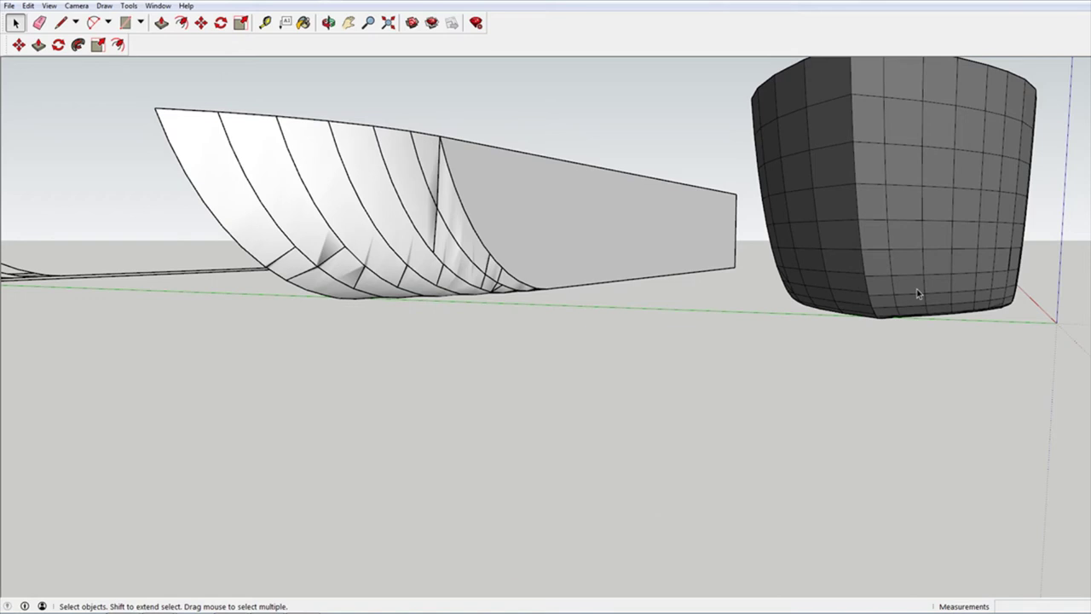
middle_click_drag(918, 294, 863, 253)
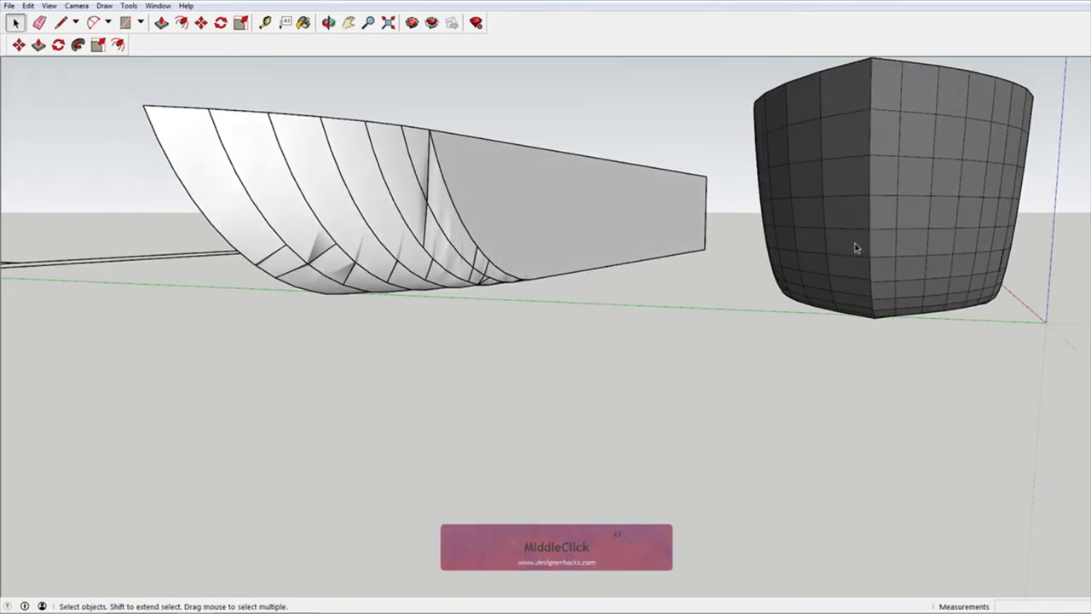
middle_click_drag(856, 248, 497, 236)
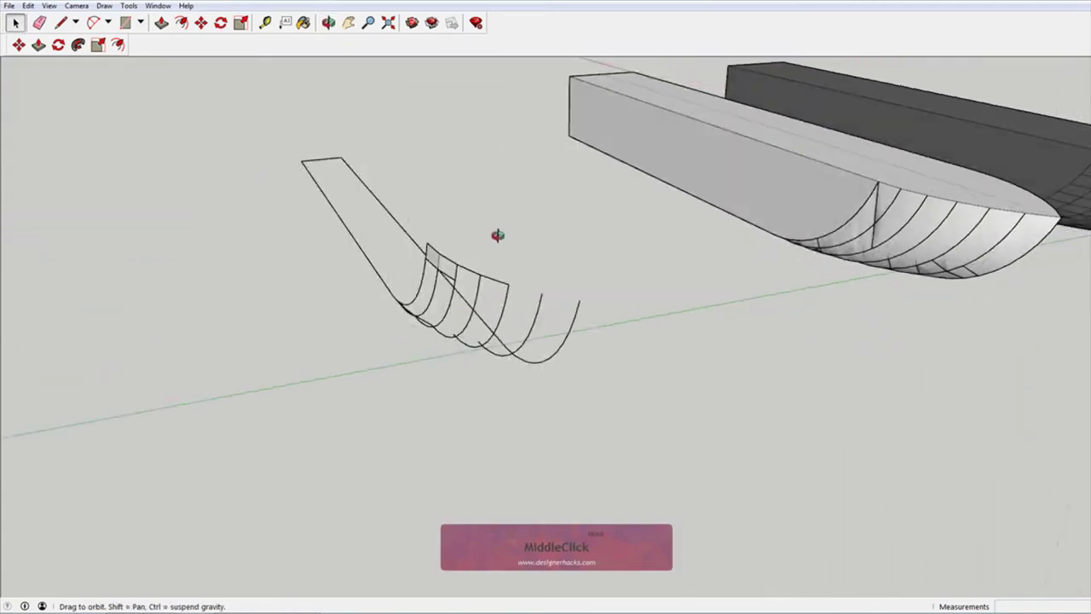
scroll(564, 251, "up", 5)
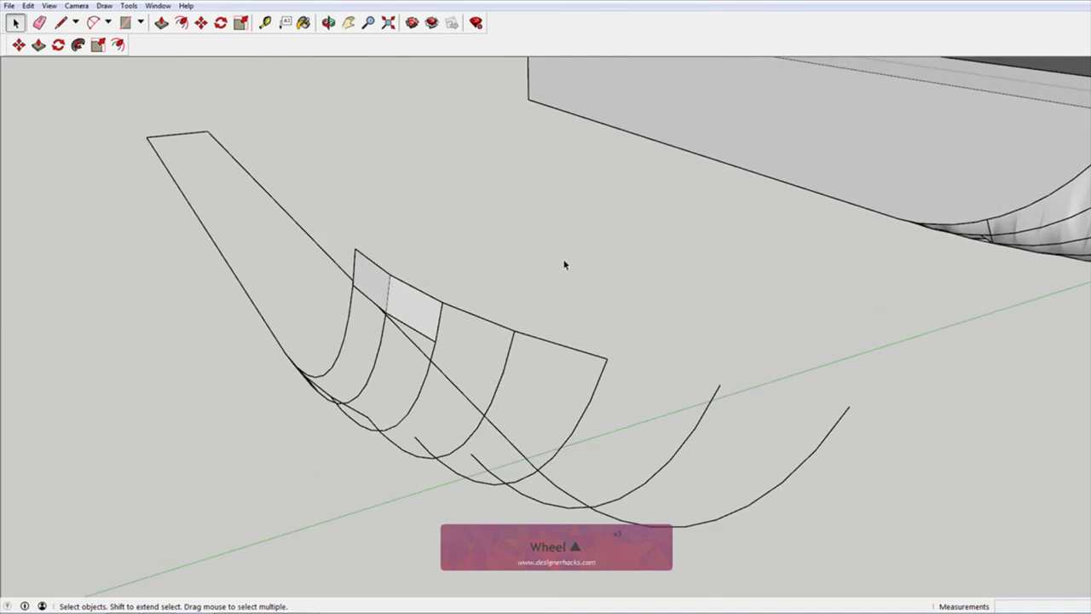
scroll(564, 265, "down", 3)
middle_click_drag(565, 264, 673, 308)
scroll(665, 316, "down", 4)
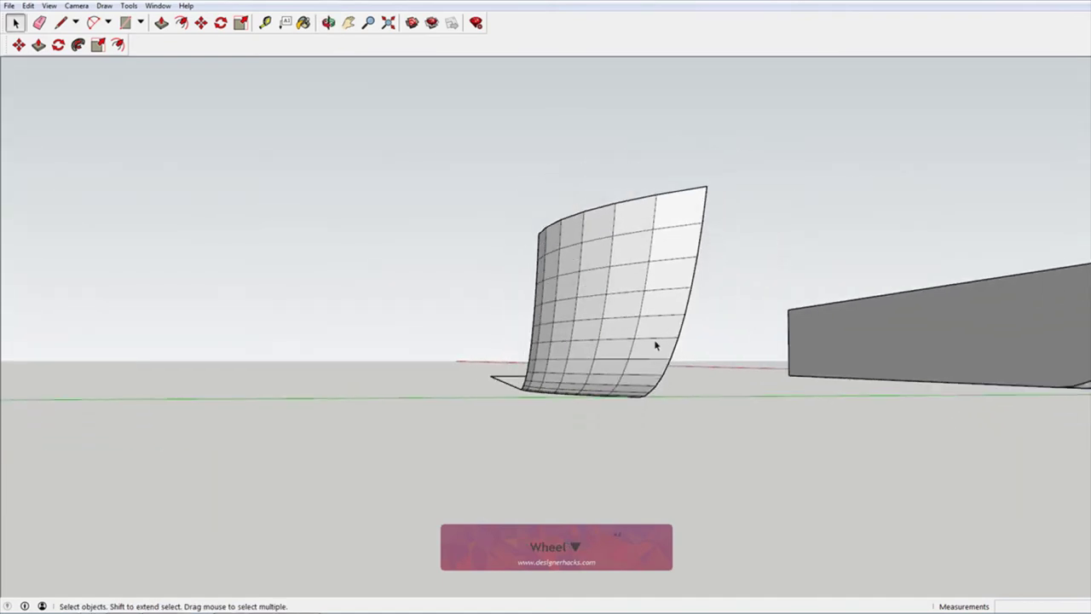
middle_click_drag(655, 344, 905, 344)
scroll(962, 263, "down", 2)
middle_click_drag(961, 263, 889, 322)
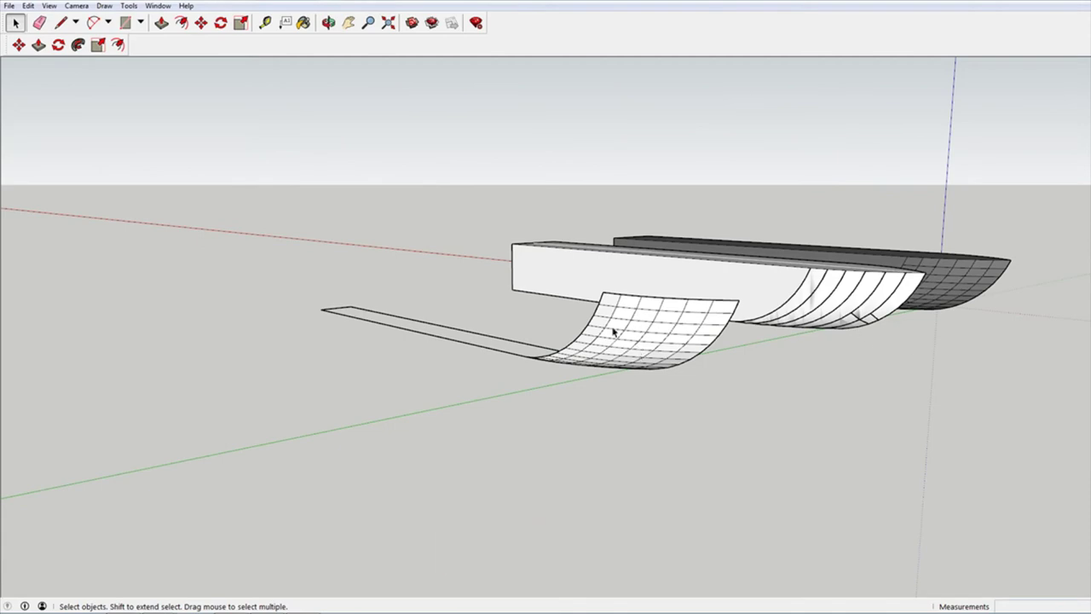
Edit the gridded half hull and draw lines from its upper rear corner back to the stern and down, closing the flat side face
middle_click_drag(702, 330, 582, 355)
scroll(574, 435, "up", 3)
double_click(649, 401)
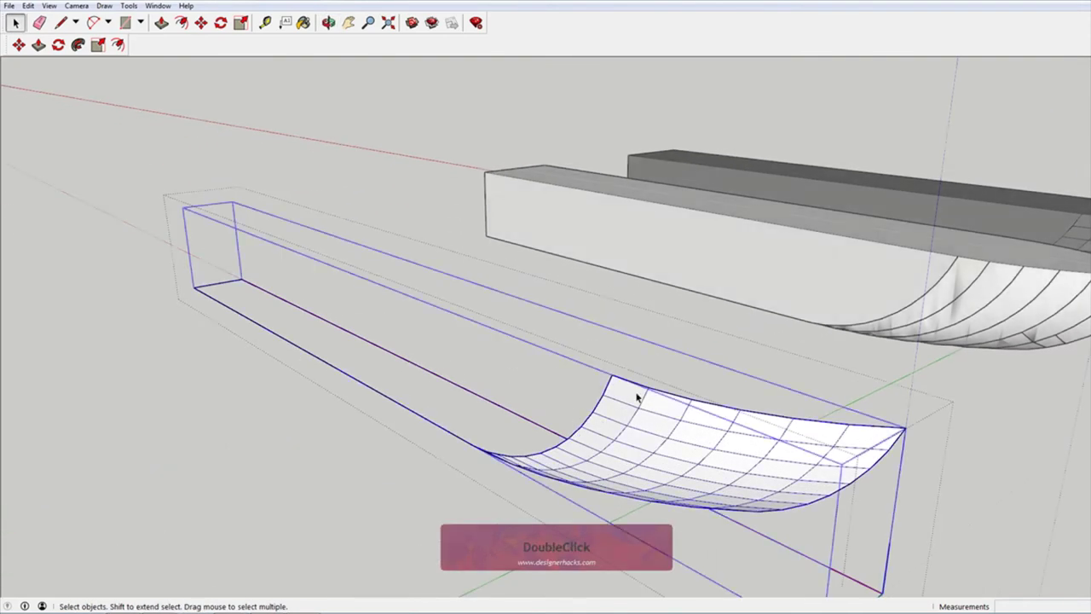
key("l")
left_click(611, 373)
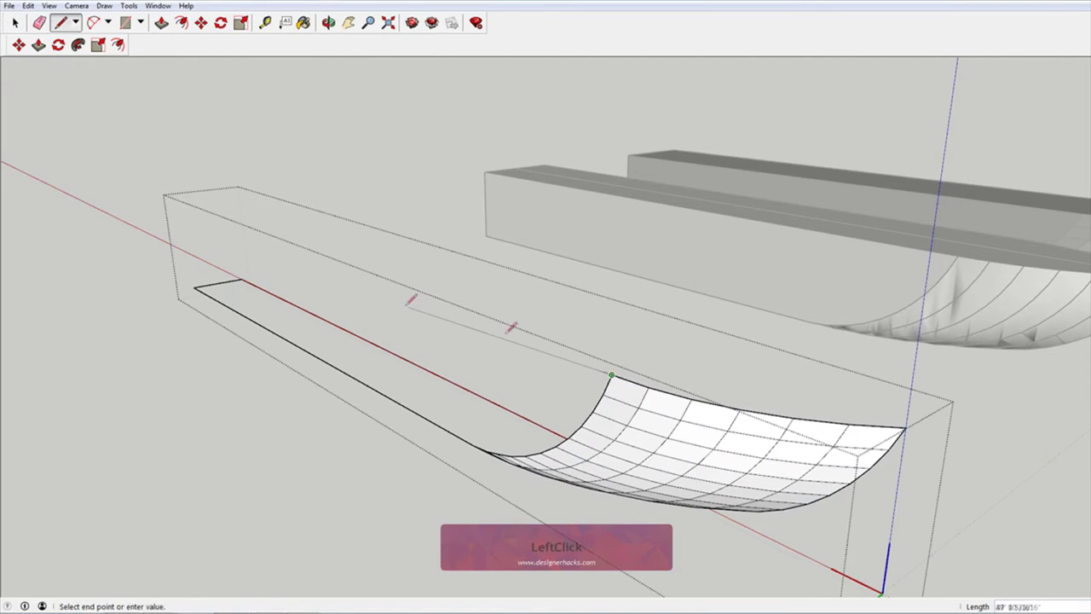
left_click(195, 284)
left_click(195, 287)
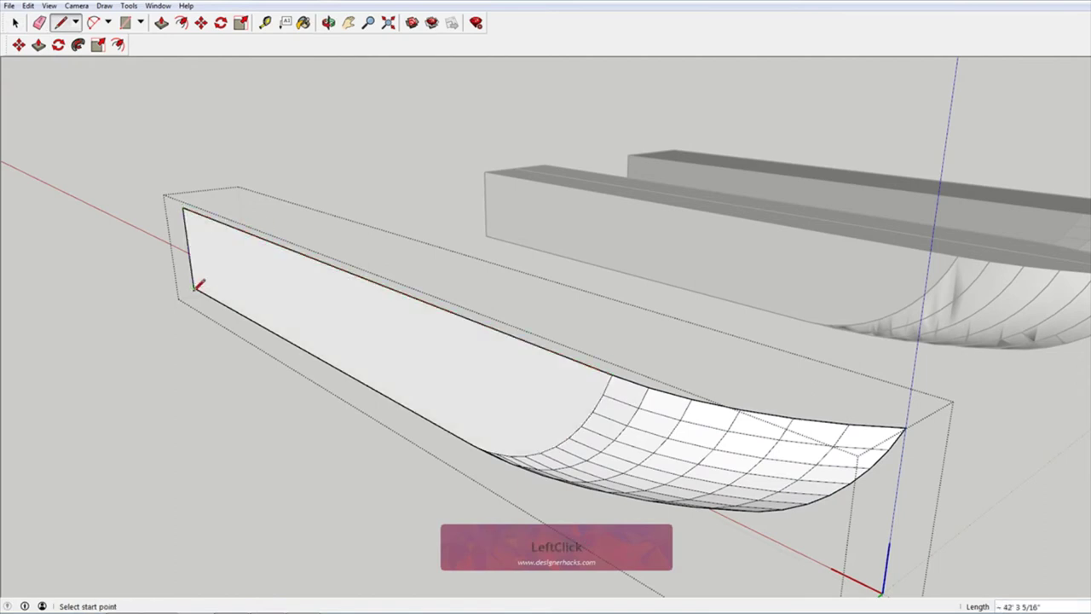
left_click(183, 206)
middle_click_drag(317, 214, 244, 261)
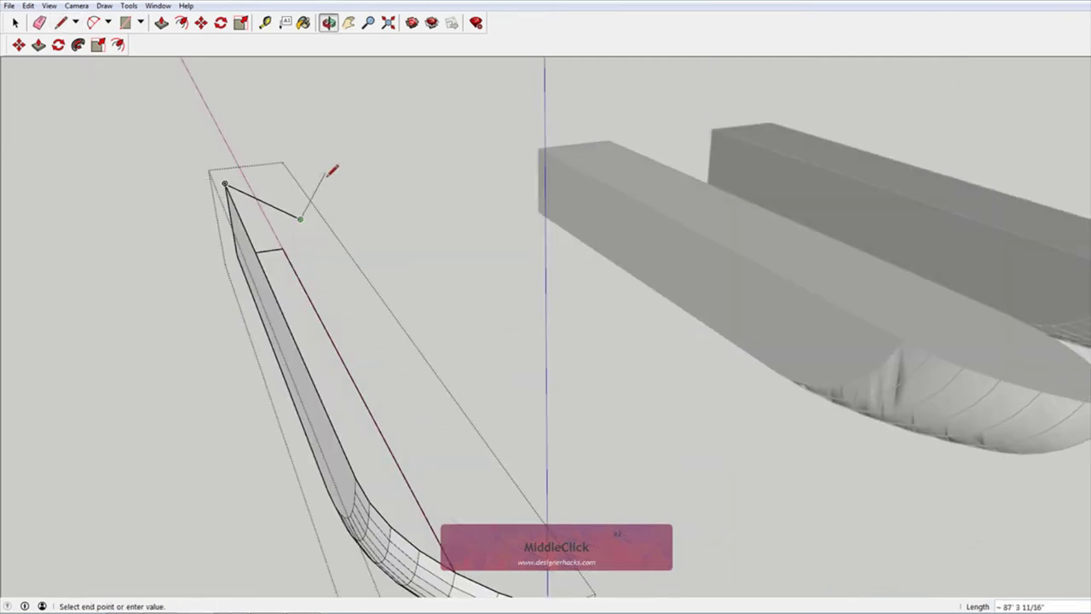
key("Escape")
key("ctrl+z")
Close the half hull's deck with an edge across the stern to the centreline and another forward to the bow tip
left_click(225, 183)
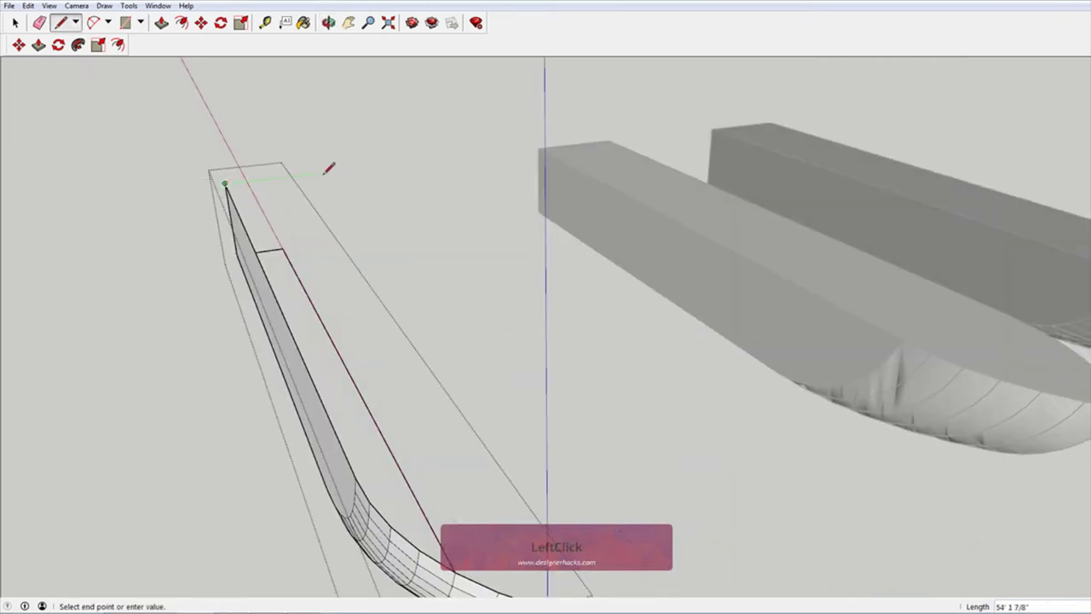
left_click(283, 248)
left_click(275, 177)
middle_click_drag(274, 176, 402, 366)
left_click(460, 445)
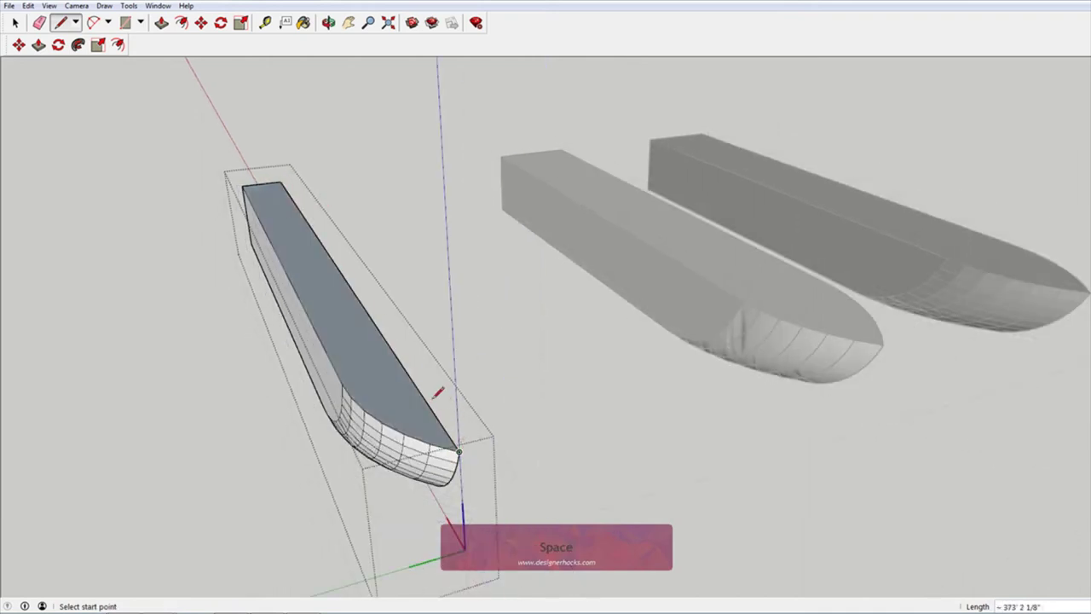
Hide the deck centreline edge and the bottom keel edge of the half hull, and leave its editing mode
key("space")
left_click(425, 401)
right_click(424, 400)
left_click(468, 437)
middle_click_drag(468, 437, 382, 381)
left_click(340, 375)
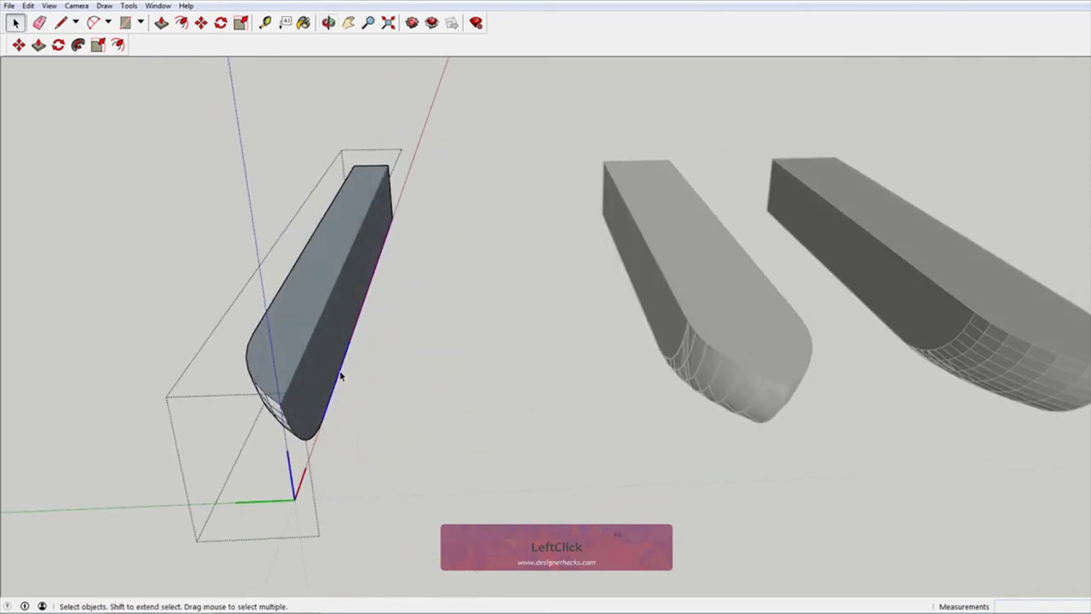
right_click(340, 375)
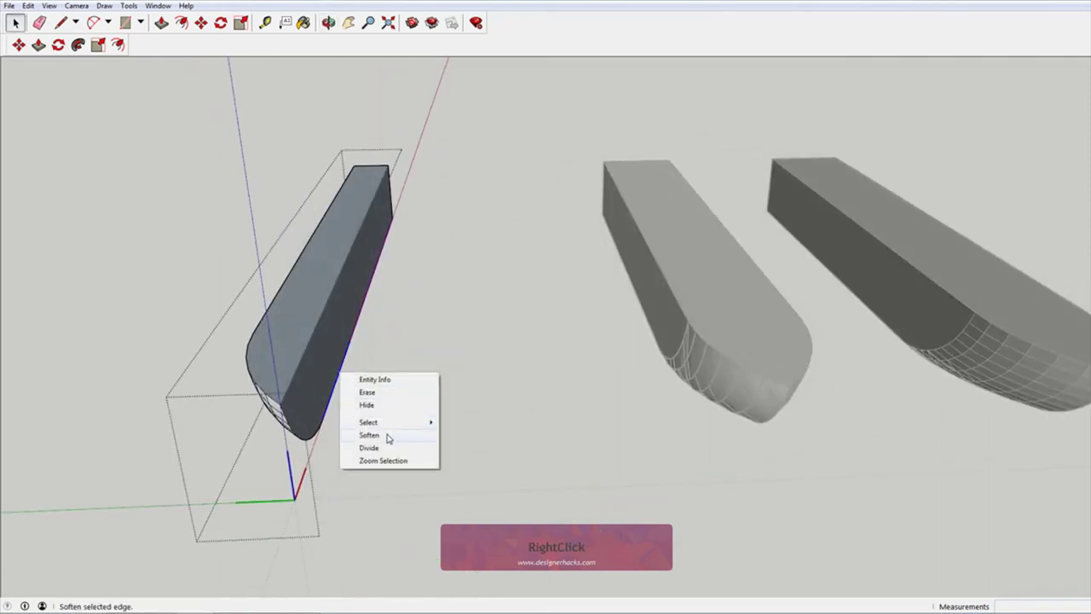
left_click(385, 406)
left_click(455, 305)
Copy the closed half hull about 59' toward the other hulls
left_click(354, 246)
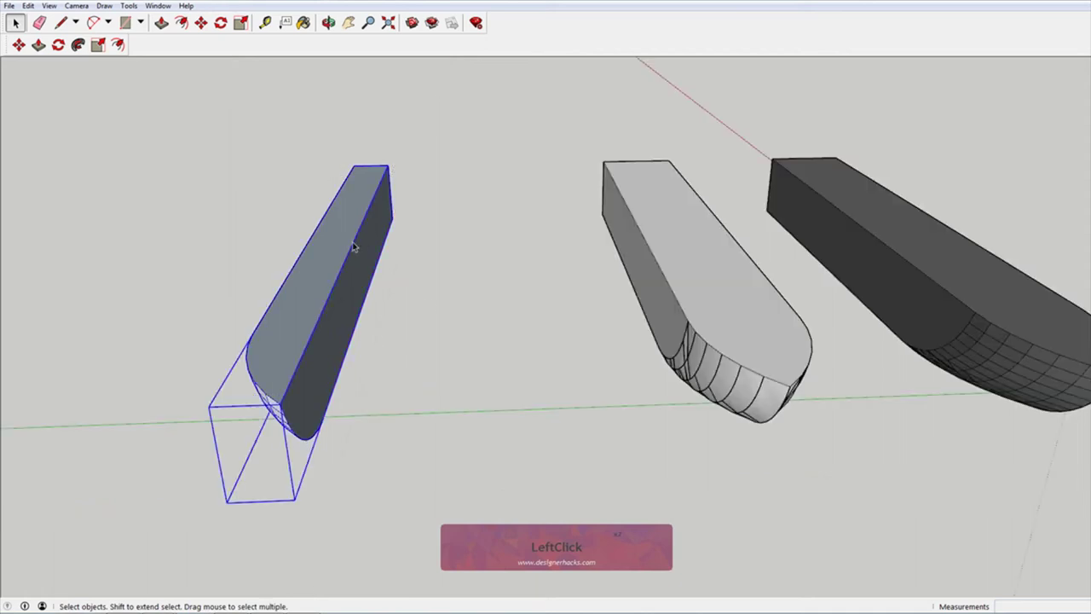
key("m")
key("ctrl")
left_click(349, 245)
left_click(450, 237)
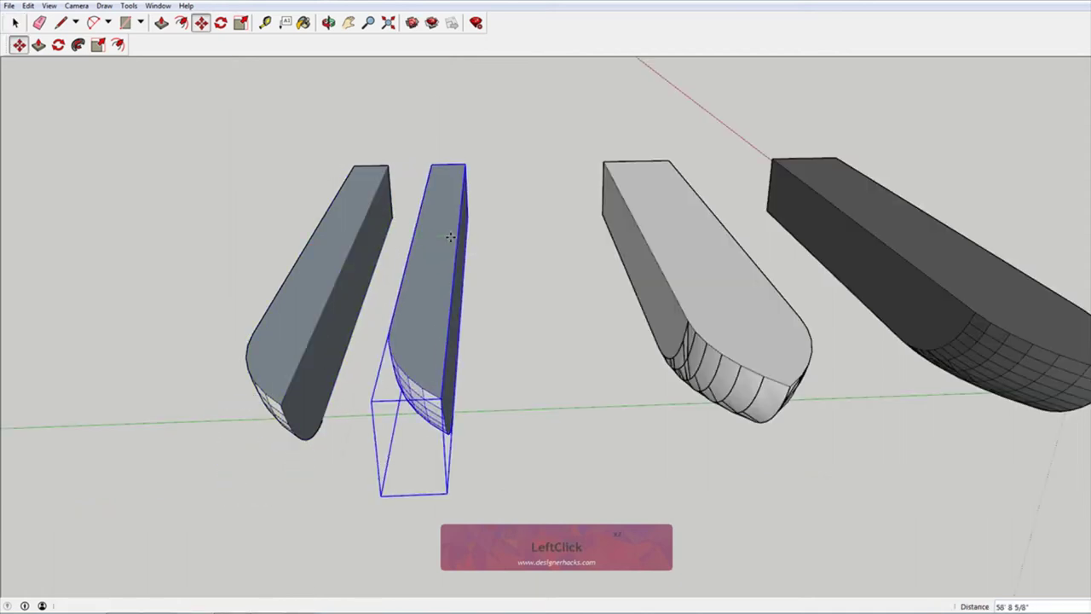
Mirror the copied half hull by scaling it by -1 along the green axis
key("s")
left_click(466, 273)
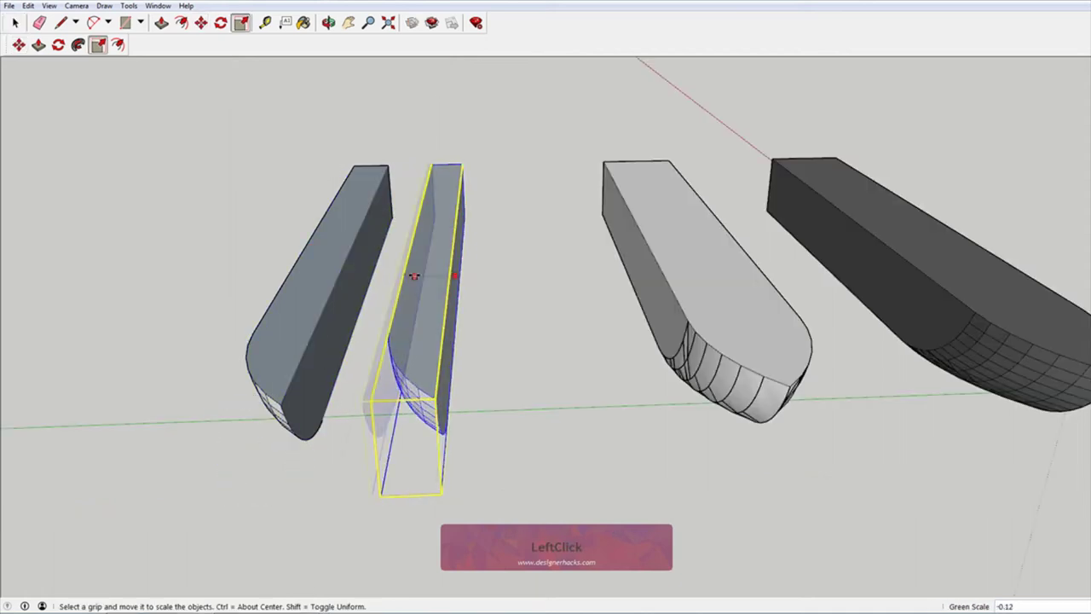
type("-1")
key("KP_Enter")
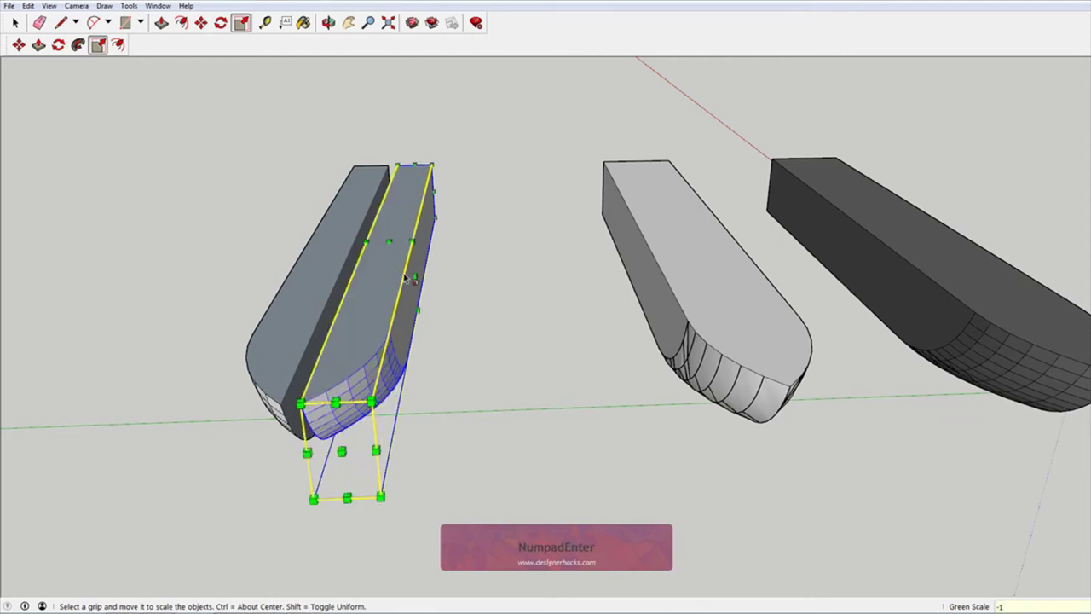
Move the mirrored half by its bow tip onto the original half's bow tip so their centrelines meet
key("m")
scroll(311, 392, "up", 2)
left_click(304, 407)
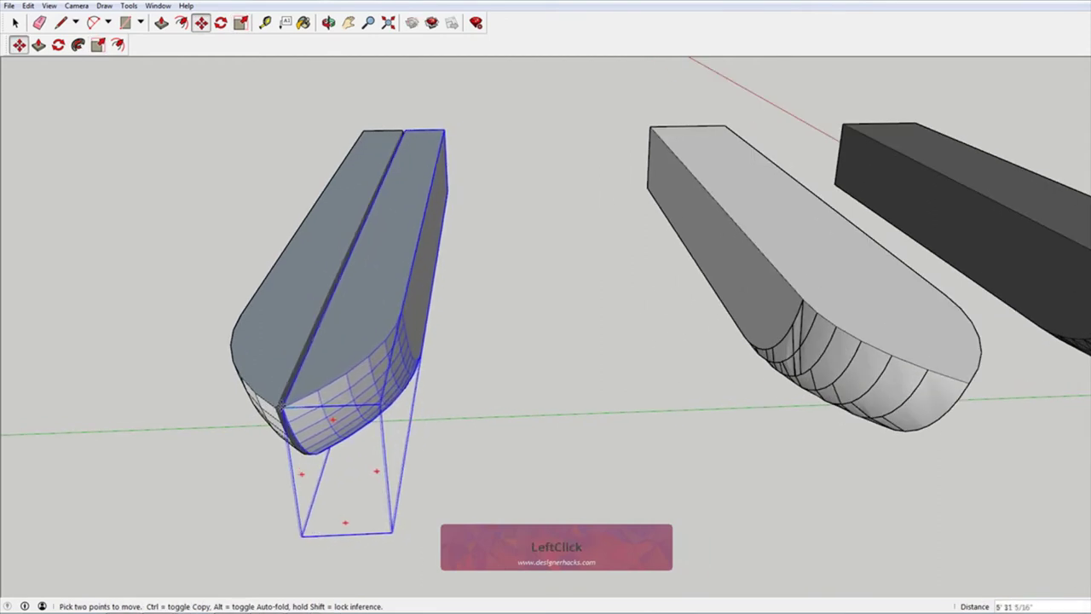
left_click(275, 406)
key("space")
Reverse the back-facing deck face inside the half-hull component and leave its editing mode
scroll(543, 338, "down", 1)
middle_click_drag(539, 339, 656, 249)
left_click(418, 319)
double_click(369, 340)
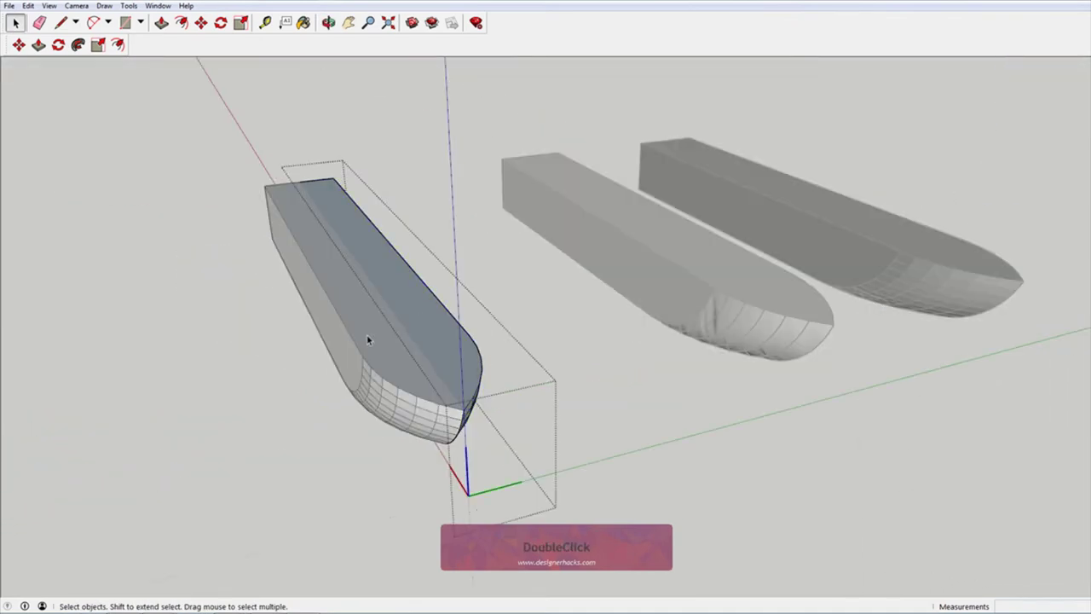
right_click(430, 322)
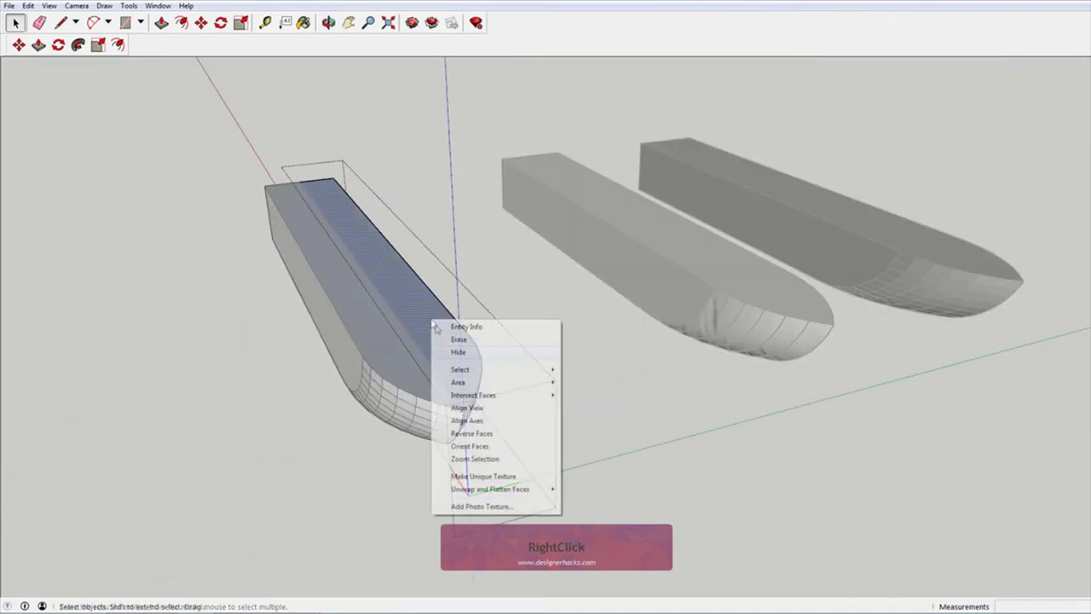
left_click(510, 435)
left_click(668, 393)
Edit the half hull from below and delete the interior centre wall between the two halves
scroll(667, 393, "down", 2)
middle_click_drag(667, 392, 221, 246)
scroll(221, 246, "up", 3)
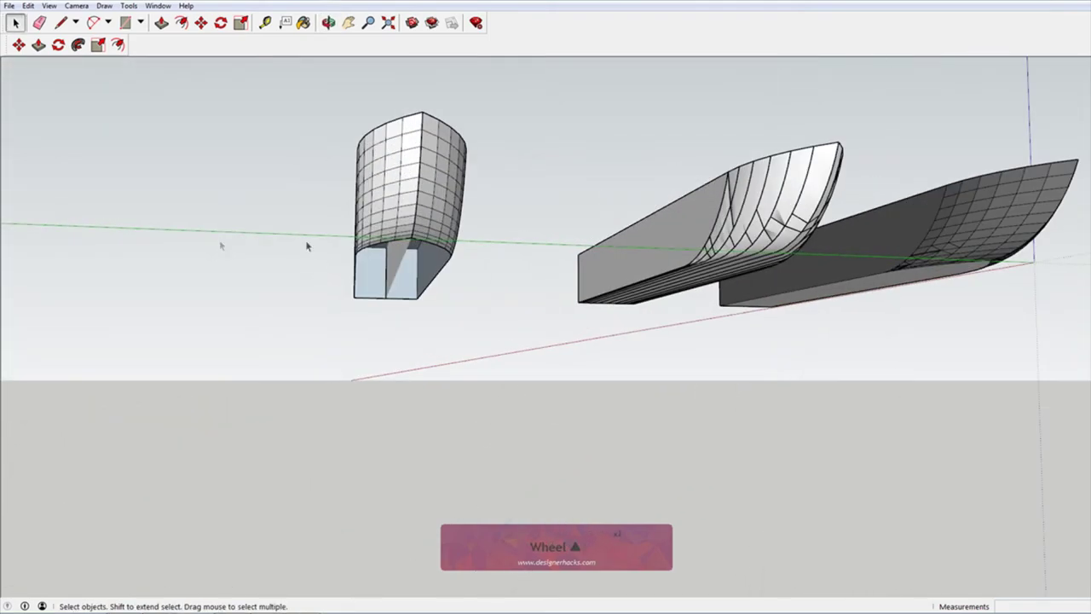
middle_click_drag(439, 269, 428, 213)
double_click(421, 212)
left_click(415, 203)
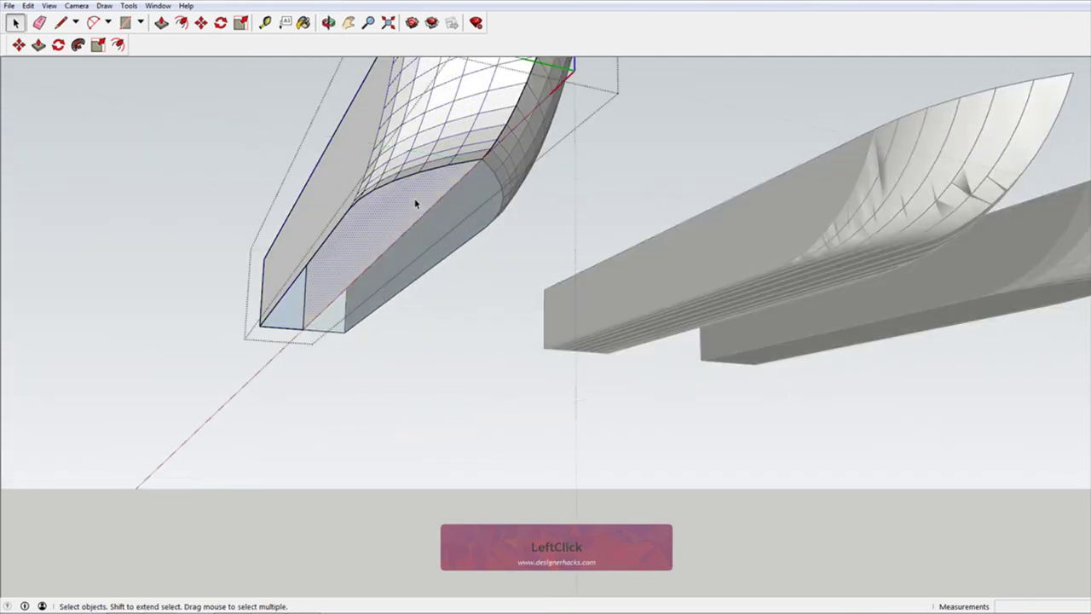
scroll(415, 203, "up", 2)
key("Delete")
Hide the vertical centre edge of the transom inside the half hull
left_click(288, 305)
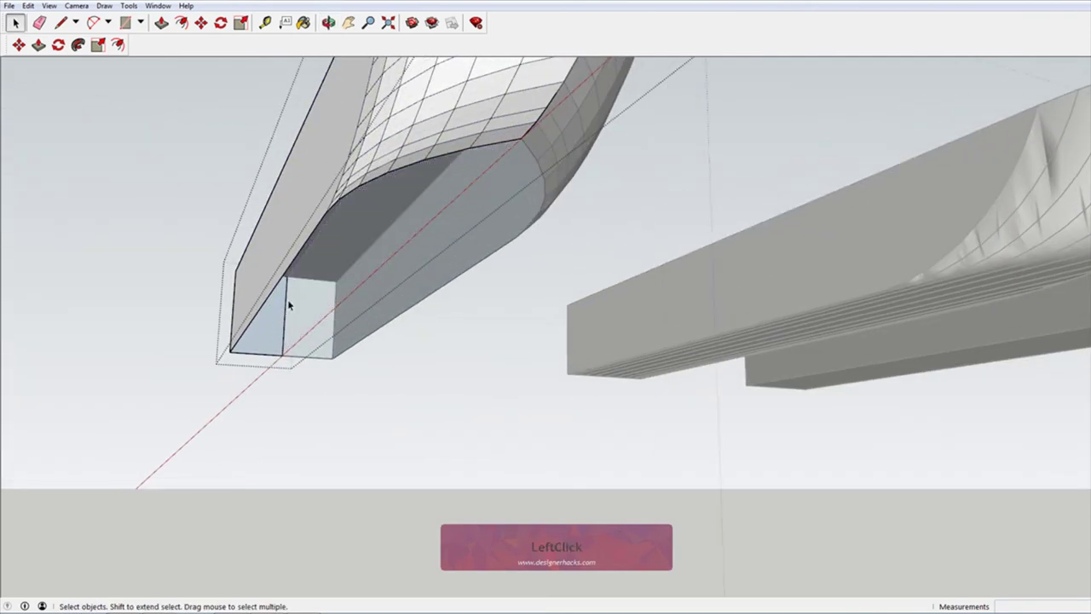
right_click(286, 305)
left_click(329, 341)
Close the flat underside with a centreline edge from the keel's rear end to the stern, and hide that edge
key("l")
left_click(520, 138)
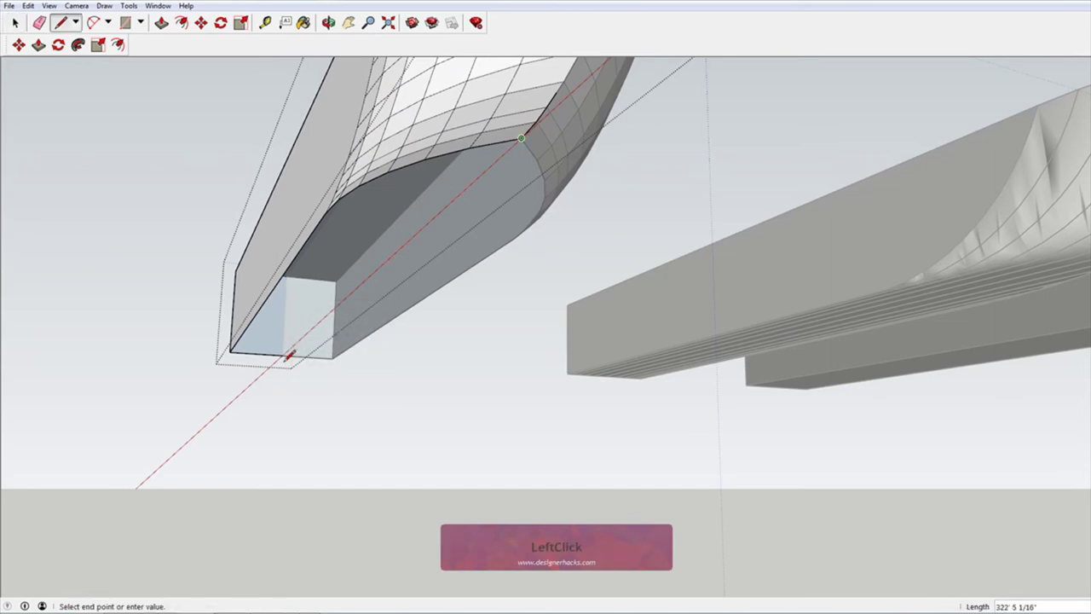
key("shift")
left_click(282, 353)
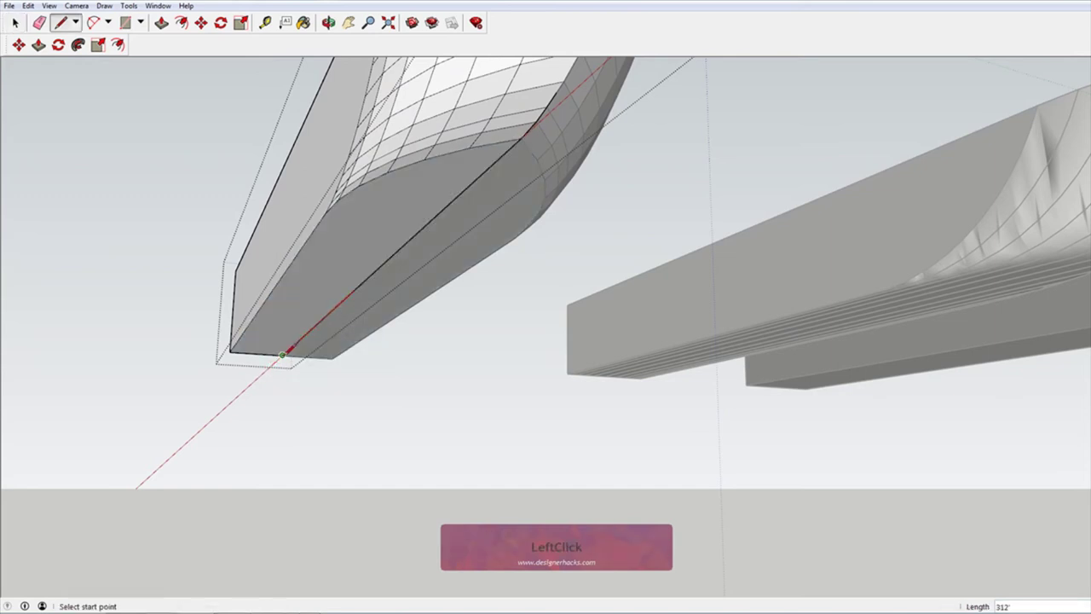
key("space")
left_click(442, 211)
right_click(442, 212)
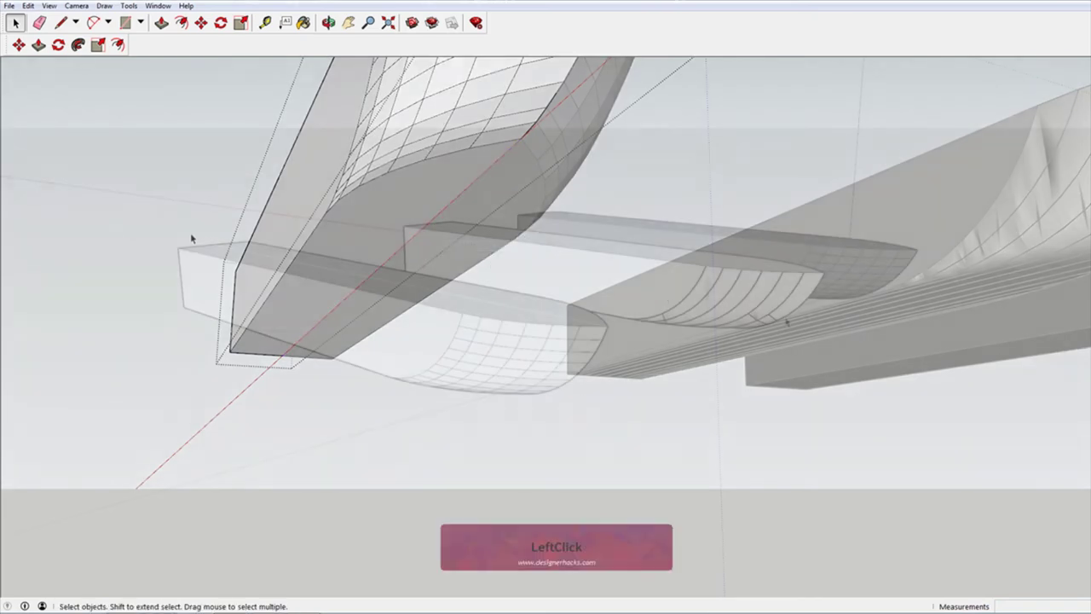
Turn off the display of edges and compare the surface shading of the three hulls' bows
scroll(584, 311, "up", 2)
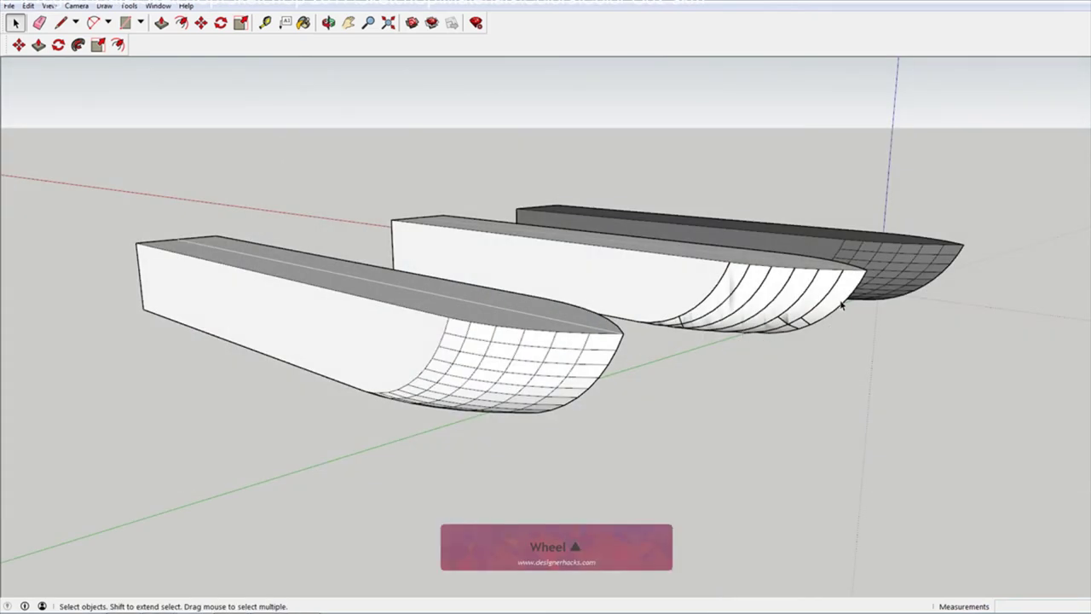
middle_click_drag(841, 306, 728, 324)
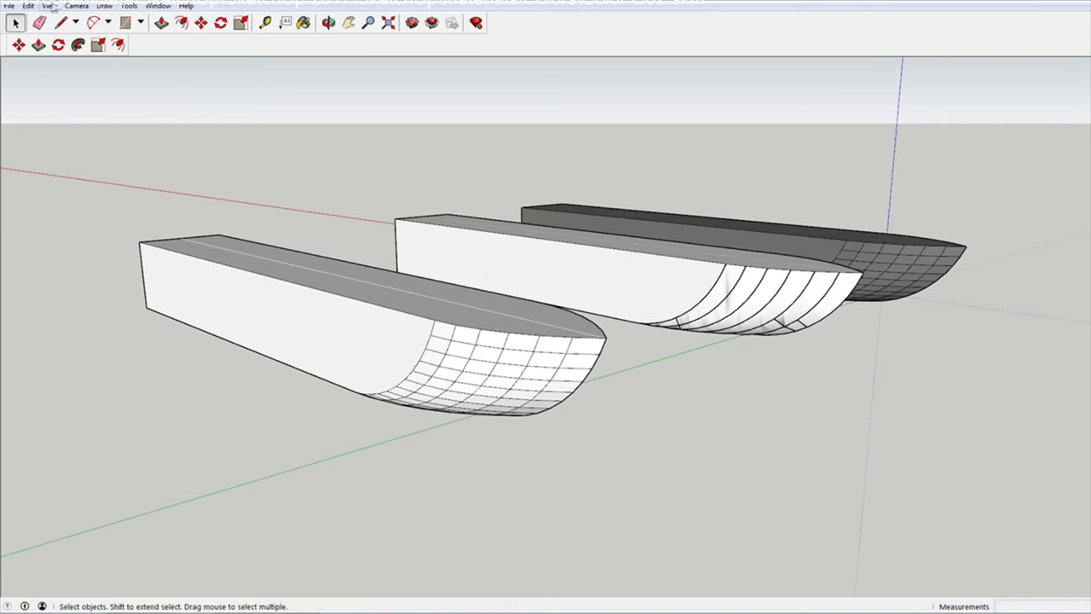
left_click(28, 6)
mouse_move(48, 6)
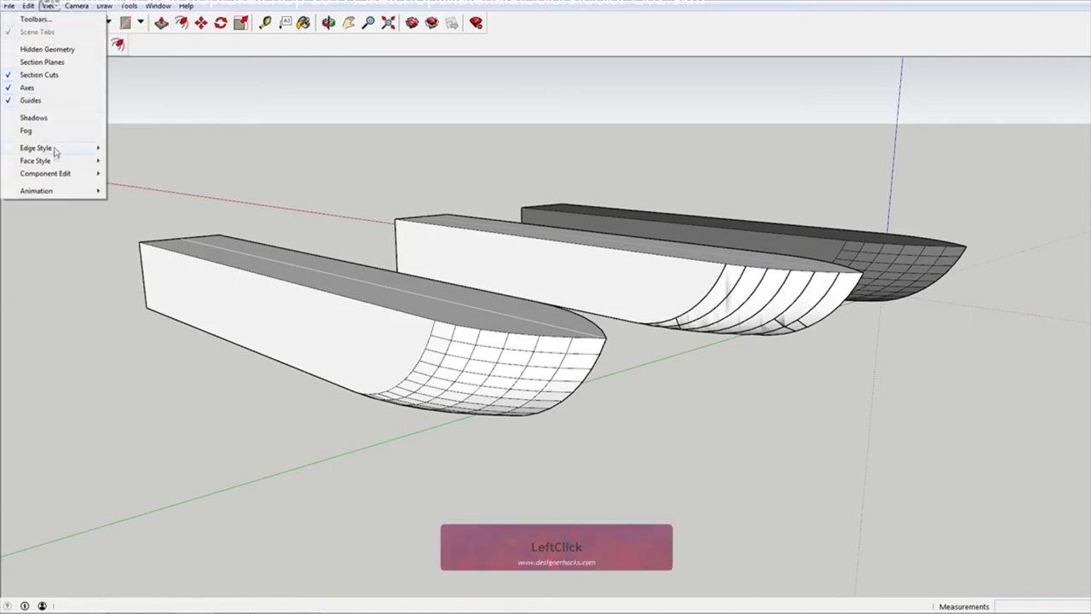
mouse_move(55, 151)
left_click(136, 148)
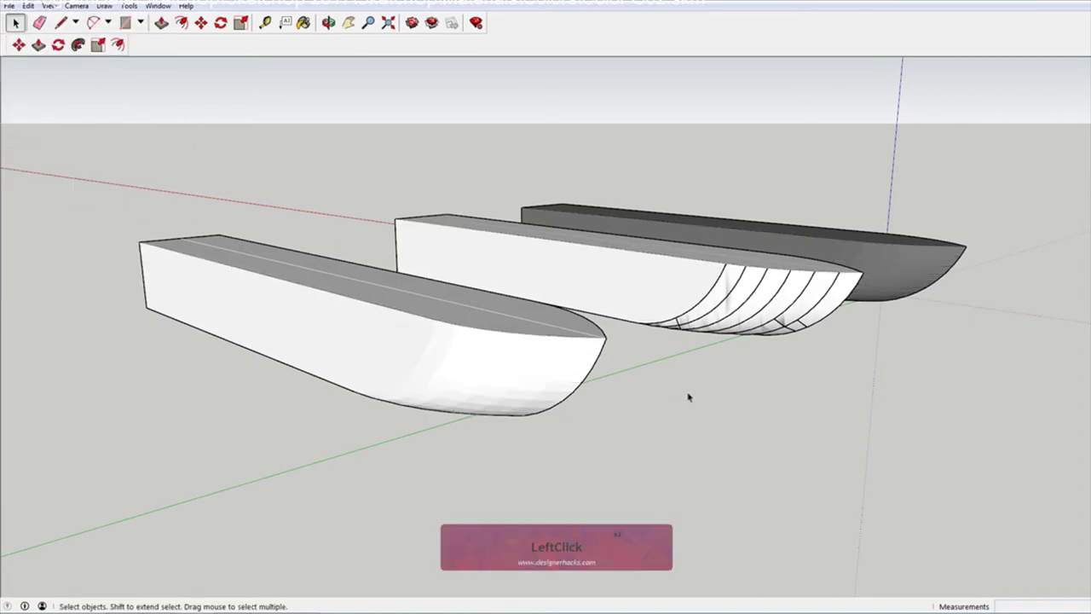
middle_click_drag(687, 397, 474, 337)
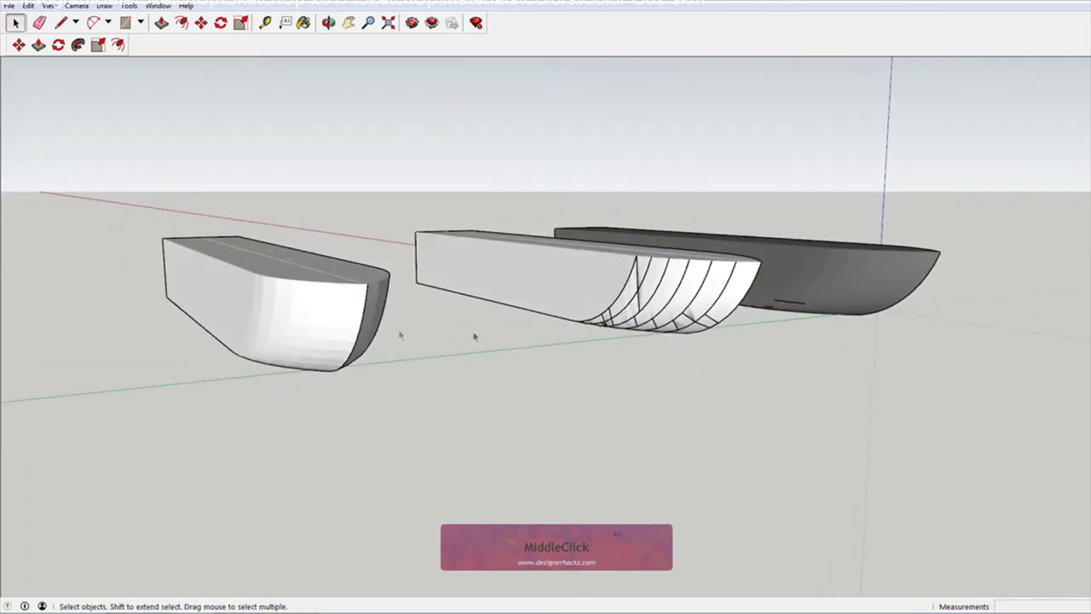
mouse_move(319, 346)
middle_mouse_down()
mouse_move(243, 315)
mouse_move(401, 358)
middle_mouse_up()
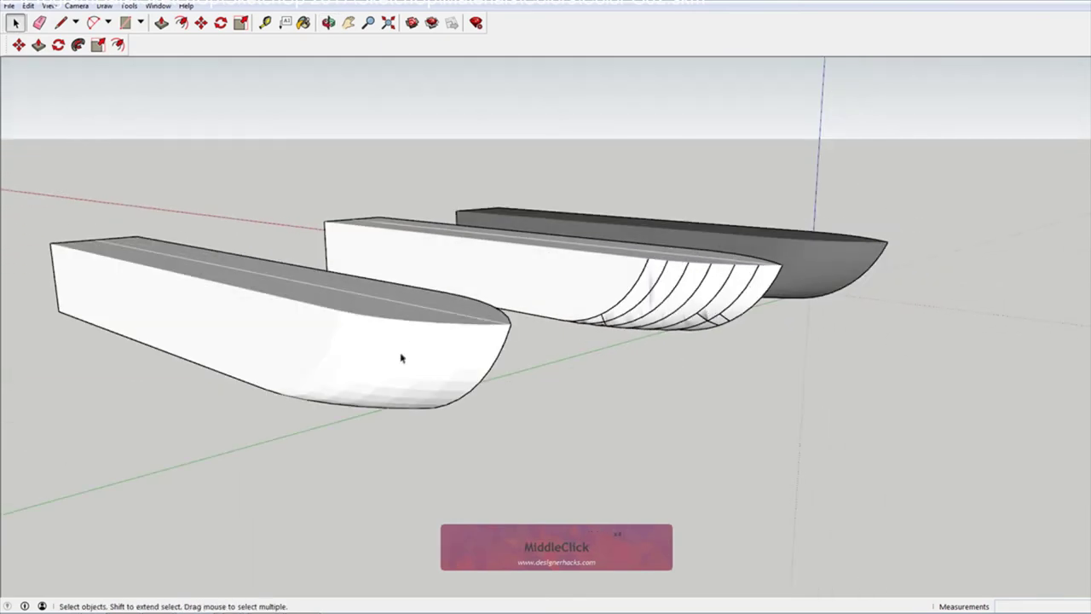
Turn the display of edges back on for the model
left_click(28, 6)
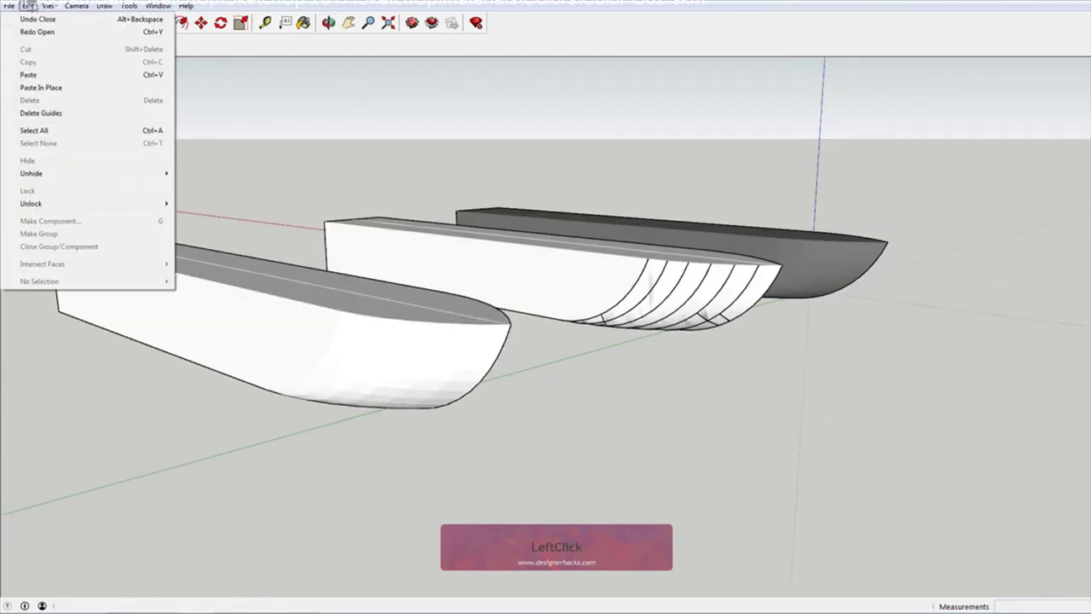
mouse_move(49, 6)
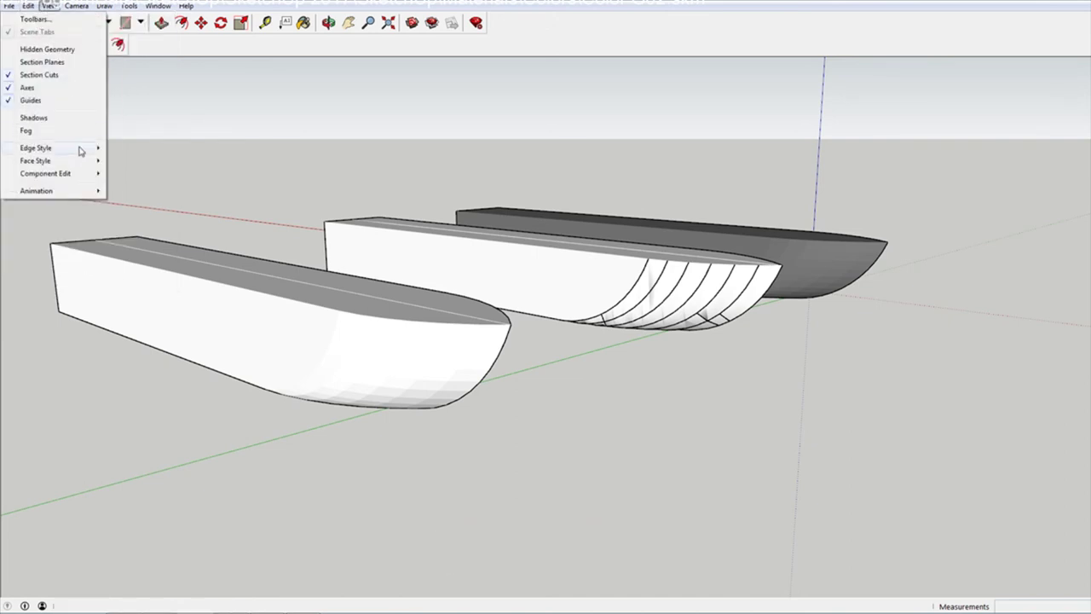
mouse_move(80, 148)
left_click(131, 149)
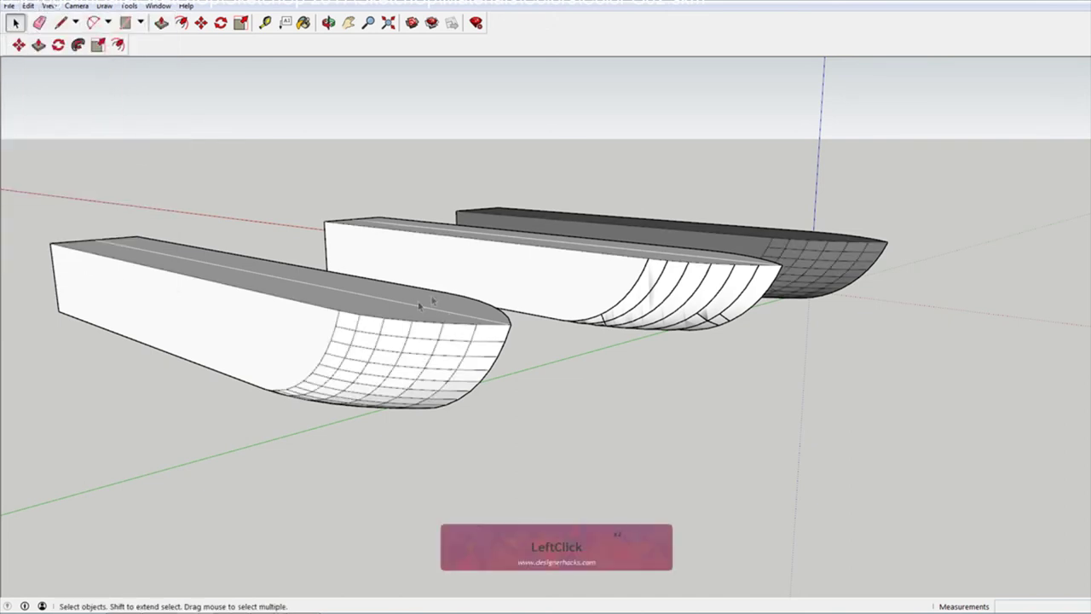
Soften and smooth all the geometry of the rebuilt gridded hull with an angle between normals of 30.2 degrees
double_click(395, 334)
left_click(395, 334)
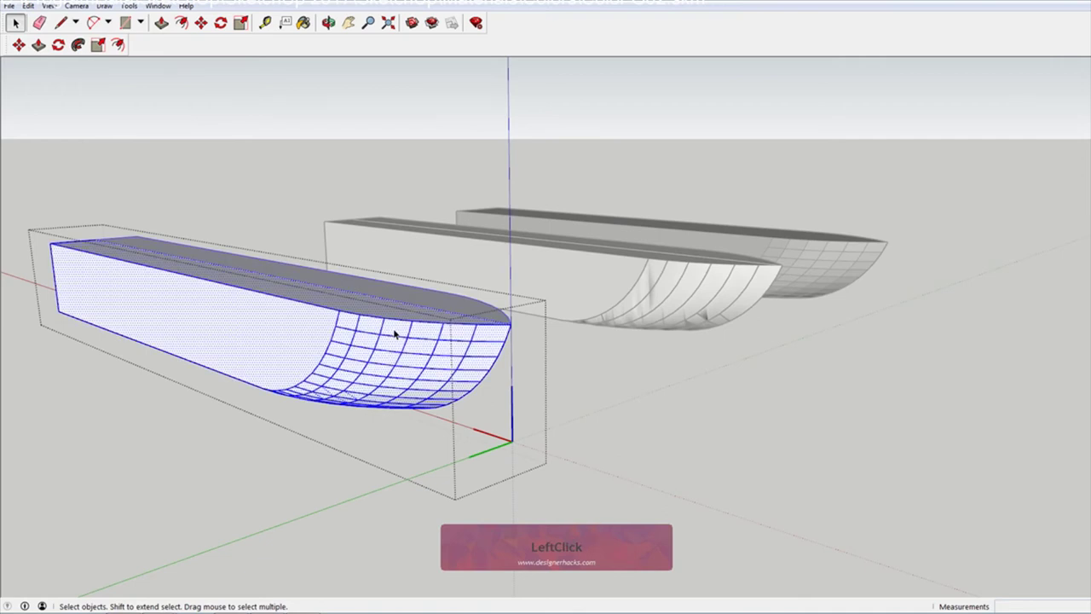
right_click(386, 326)
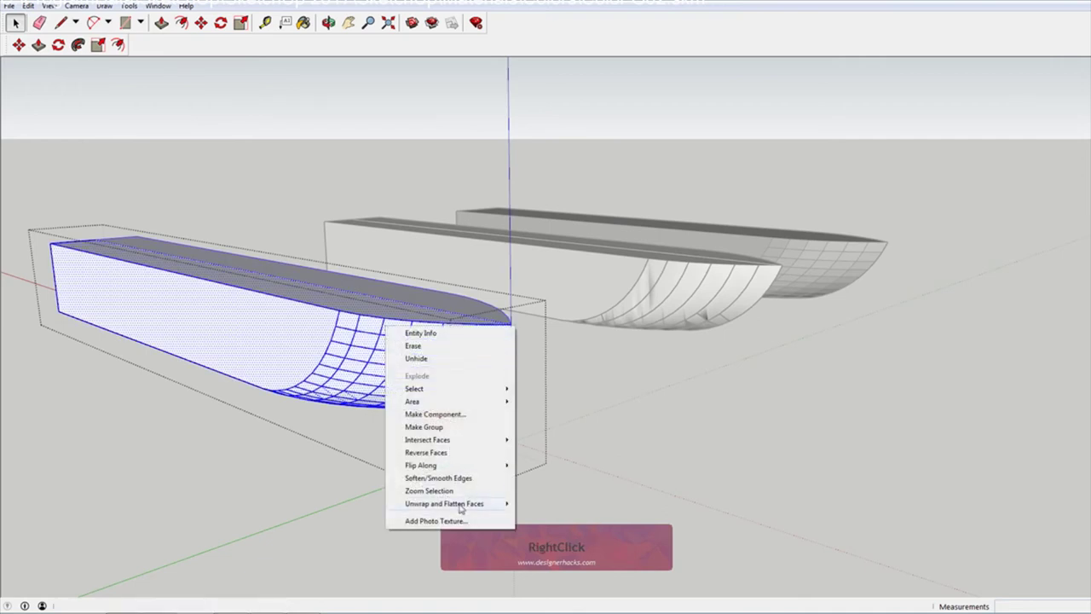
left_click(467, 478)
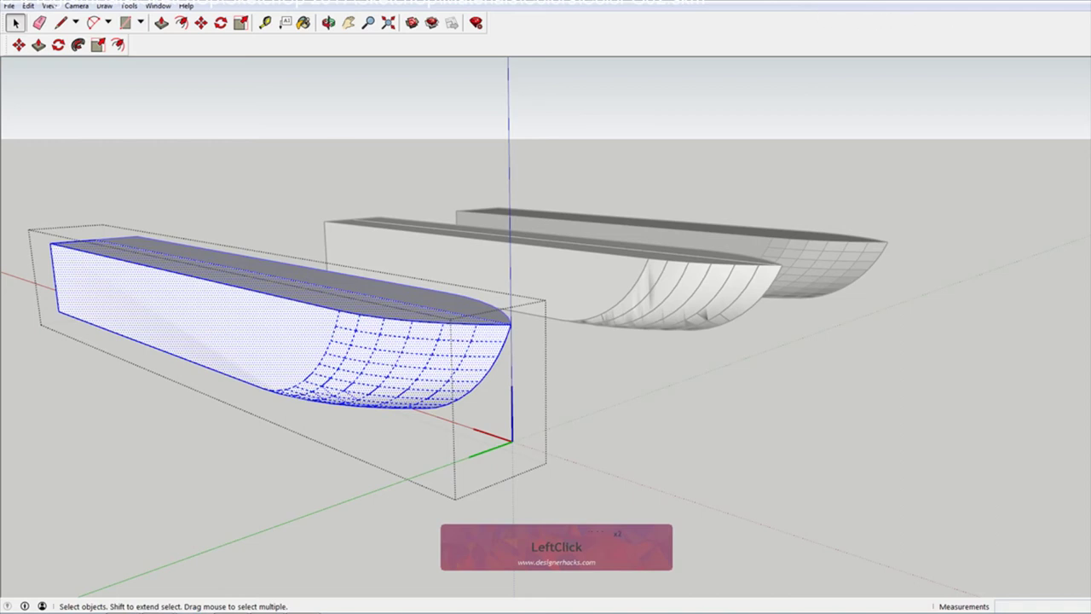
left_click_drag(1089, 8, 851, 8)
mouse_move(735, 548)
left_mouse_down()
mouse_move(706, 546)
mouse_move(726, 543)
left_mouse_up()
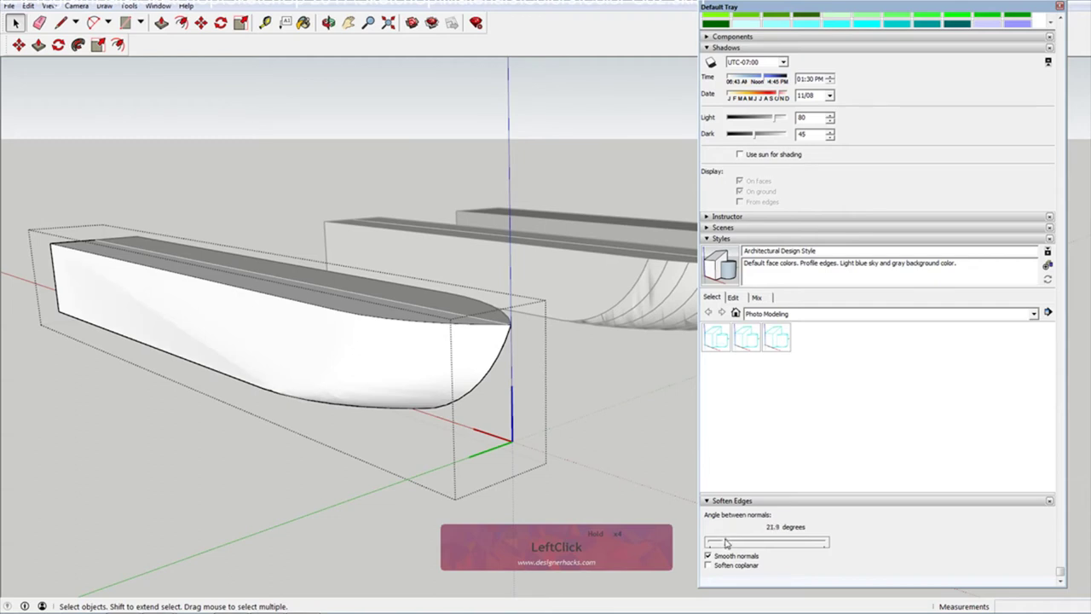
left_click_drag(726, 544, 724, 544)
mouse_move(511, 409)
middle_mouse_down()
mouse_move(438, 361)
mouse_move(278, 353)
middle_mouse_up()
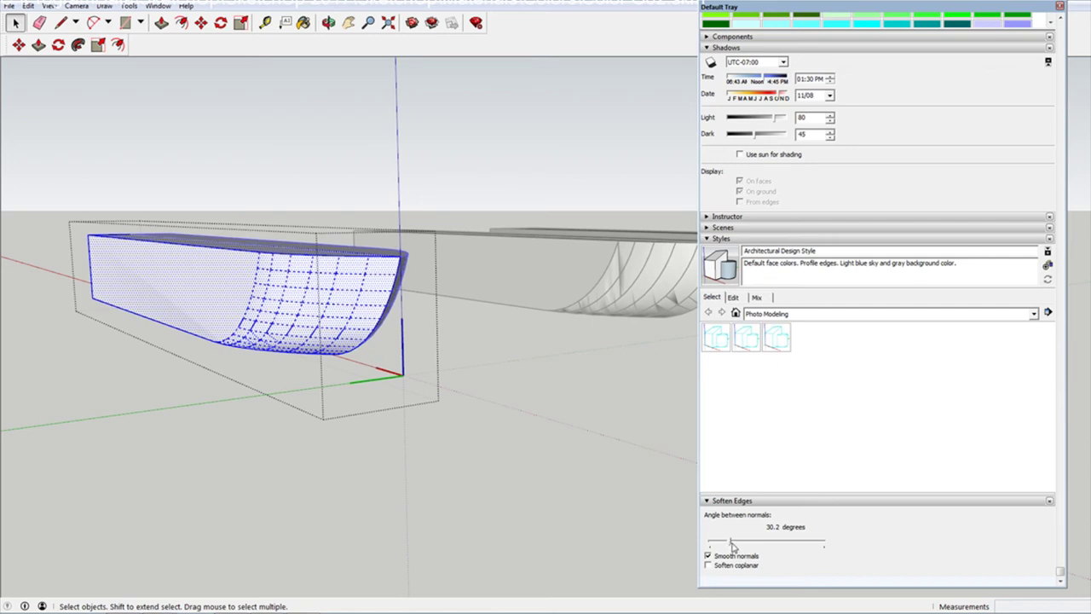
Try softening the whole rebuilt hull with an angle between normals of about 32.8 degrees, check its shading, and undo the softening
mouse_move(730, 545)
left_mouse_down()
mouse_move(743, 550)
mouse_move(707, 544)
mouse_move(720, 544)
left_mouse_up()
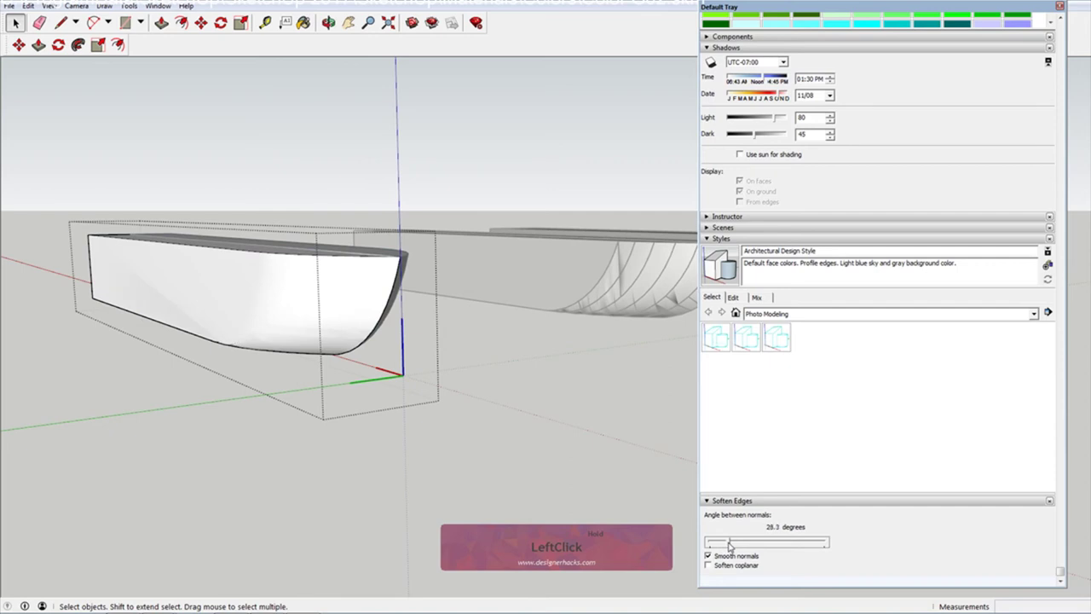
left_click(240, 321)
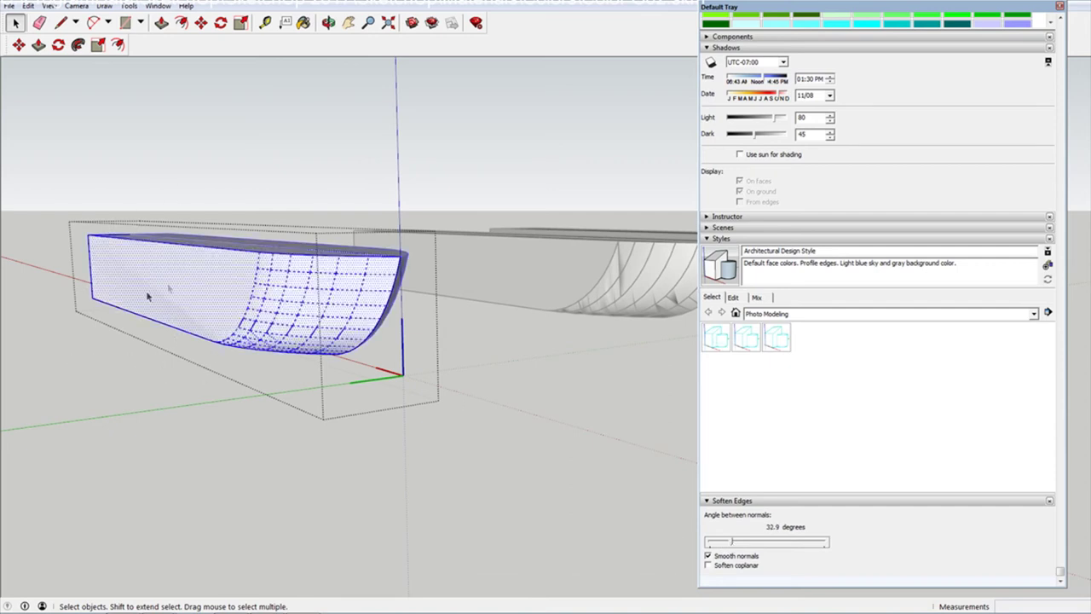
middle_click_drag(243, 321, 274, 341)
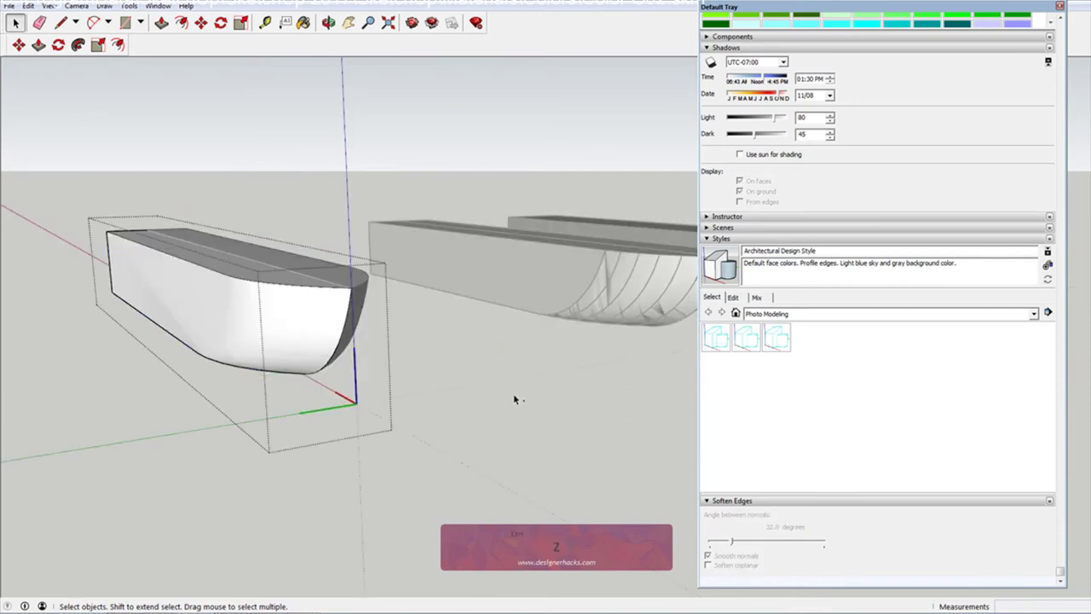
scroll(230, 373, "up", 3)
middle_click_drag(230, 372, 320, 244)
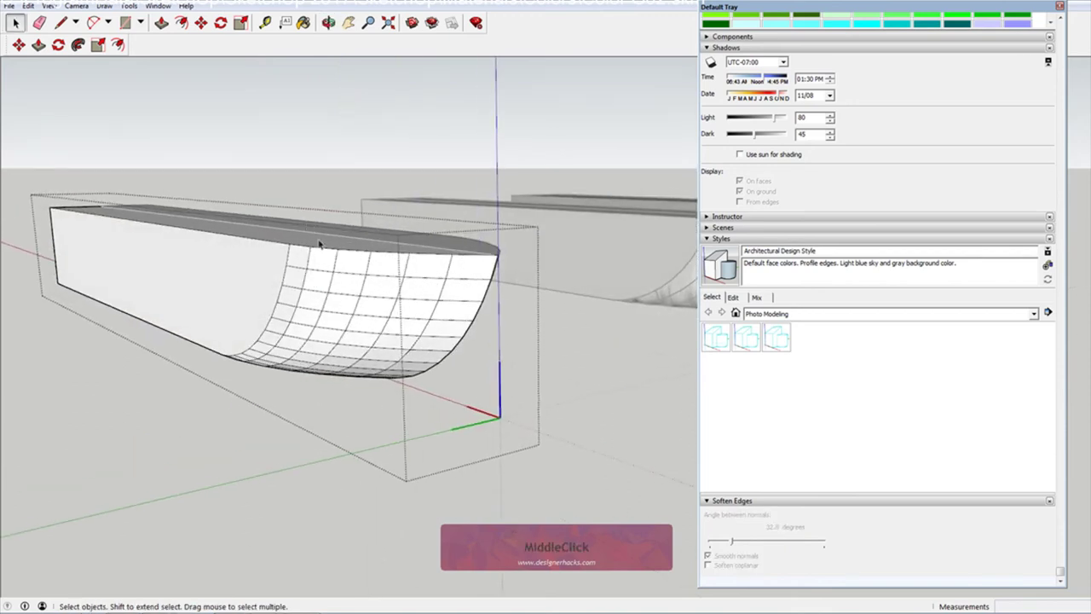
Select the bow's gridded faces and edges, leaving out the curved edges that border the flat hull side
double_click(373, 313)
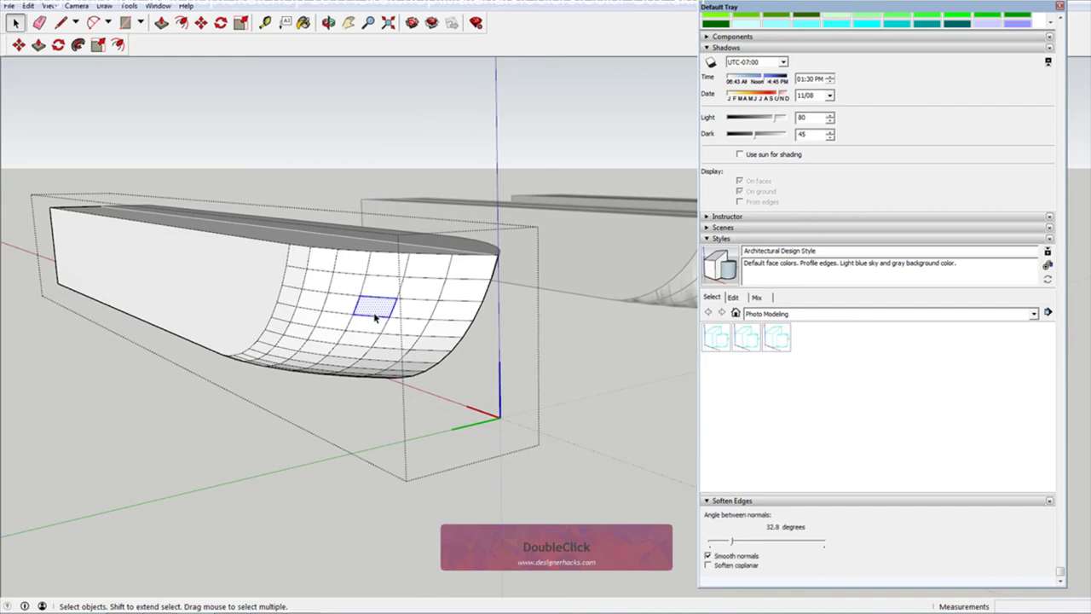
left_click_drag(180, 183, 552, 451)
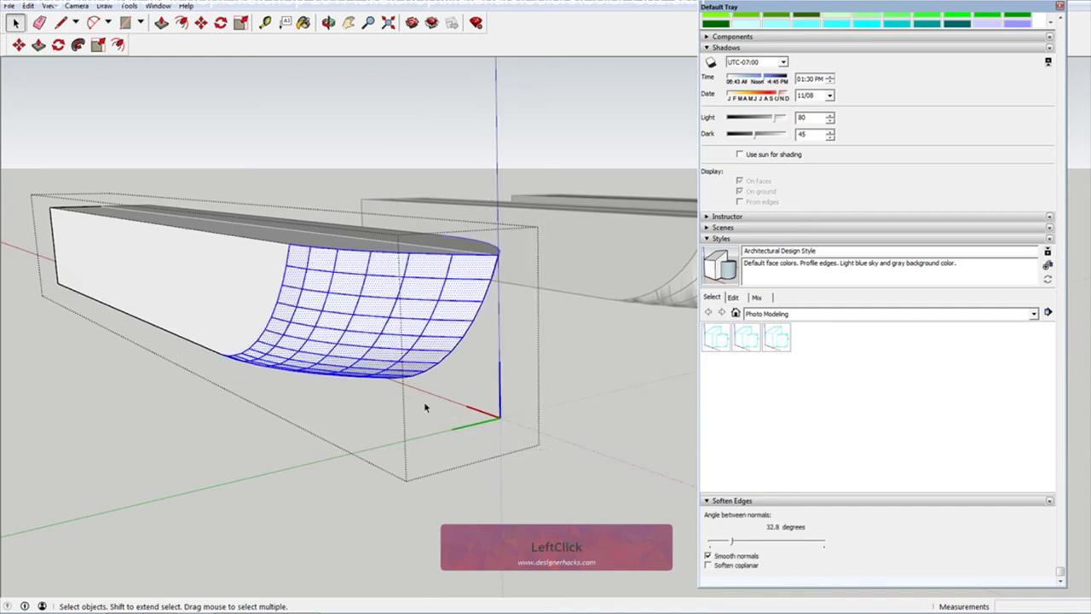
middle_click_drag(264, 339, 461, 330)
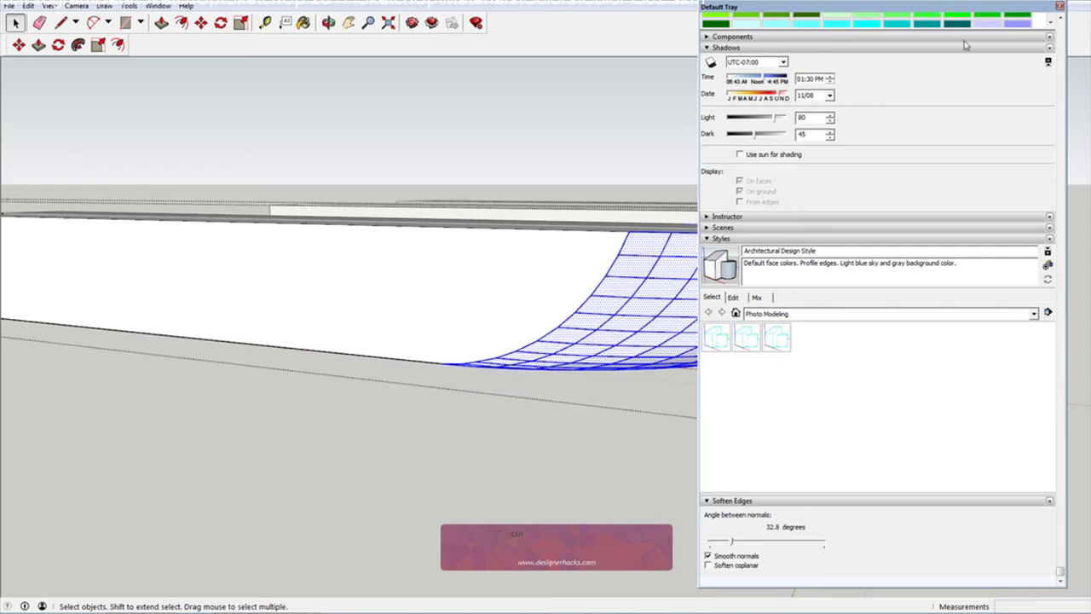
left_click_drag(563, 200, 644, 294, "ctrl+shift")
left_click_drag(536, 255, 615, 325, "ctrl+shift")
left_click_drag(502, 287, 591, 354)
left_click_drag(431, 302, 545, 369)
left_click_drag(402, 327, 488, 386, "ctrl+shift")
scroll(546, 367, "up", 2)
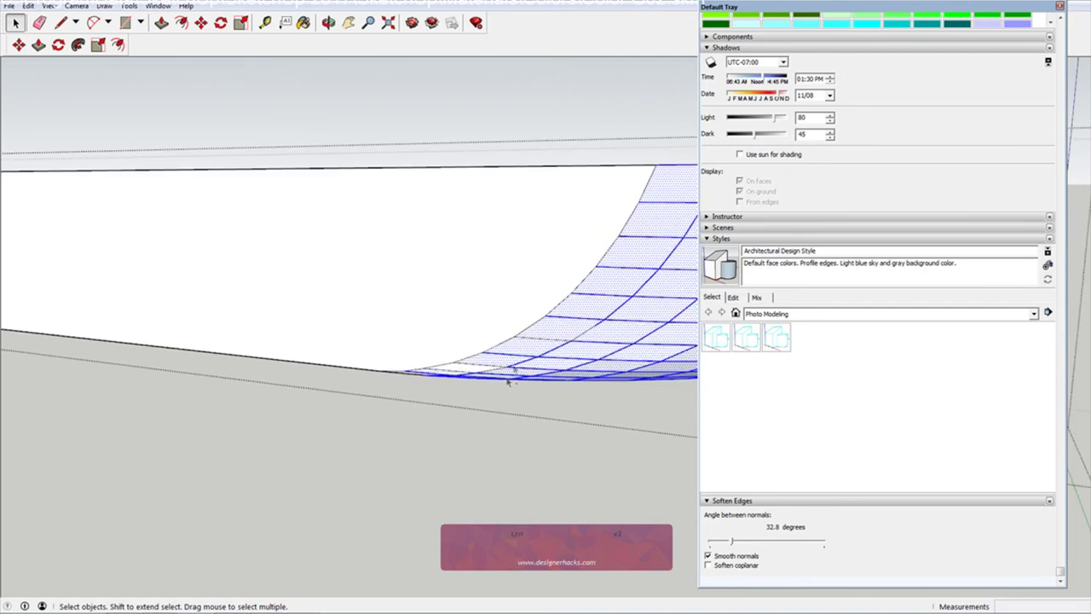
left_click_drag(468, 368, 475, 370)
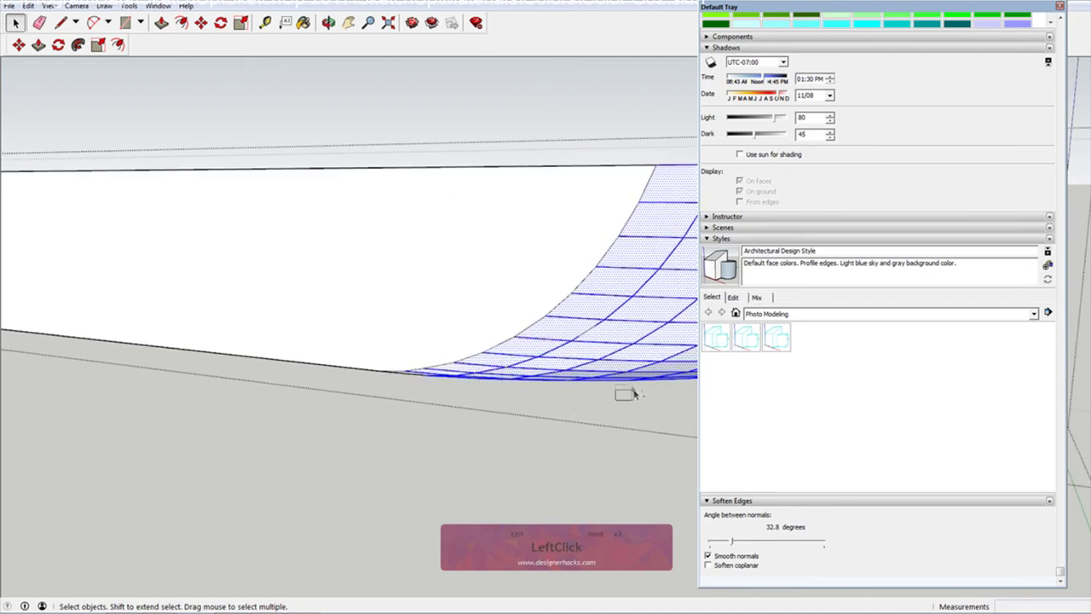
Soften and smooth the selected bow grid with an angle between normals of 39.3 degrees, keeping Smooth normals on
scroll(212, 265, "down", 1)
scroll(551, 303, "down", 2)
mouse_move(582, 299)
middle_mouse_down()
mouse_move(561, 285)
mouse_move(494, 282)
middle_mouse_up()
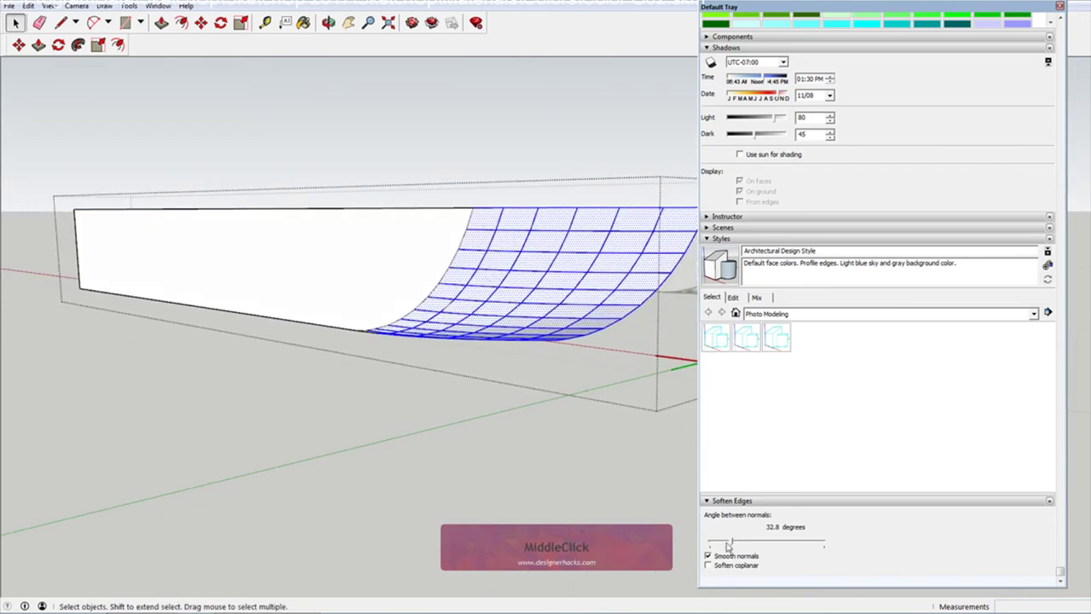
mouse_move(728, 546)
left_mouse_down()
mouse_move(706, 546)
mouse_move(724, 545)
left_mouse_up()
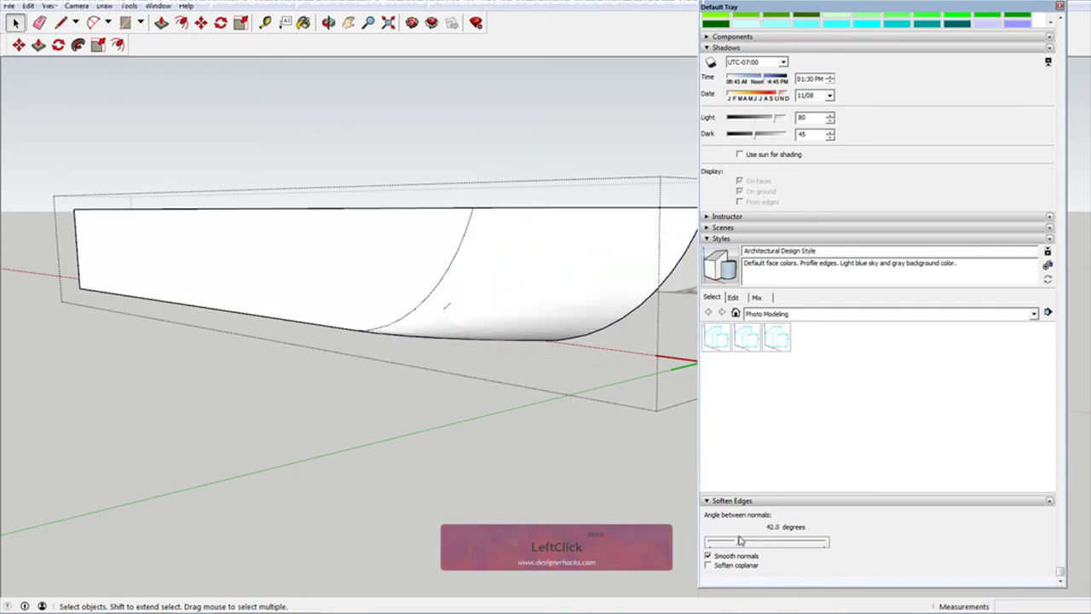
mouse_move(740, 540)
left_mouse_down()
mouse_move(707, 544)
mouse_move(721, 543)
left_mouse_up()
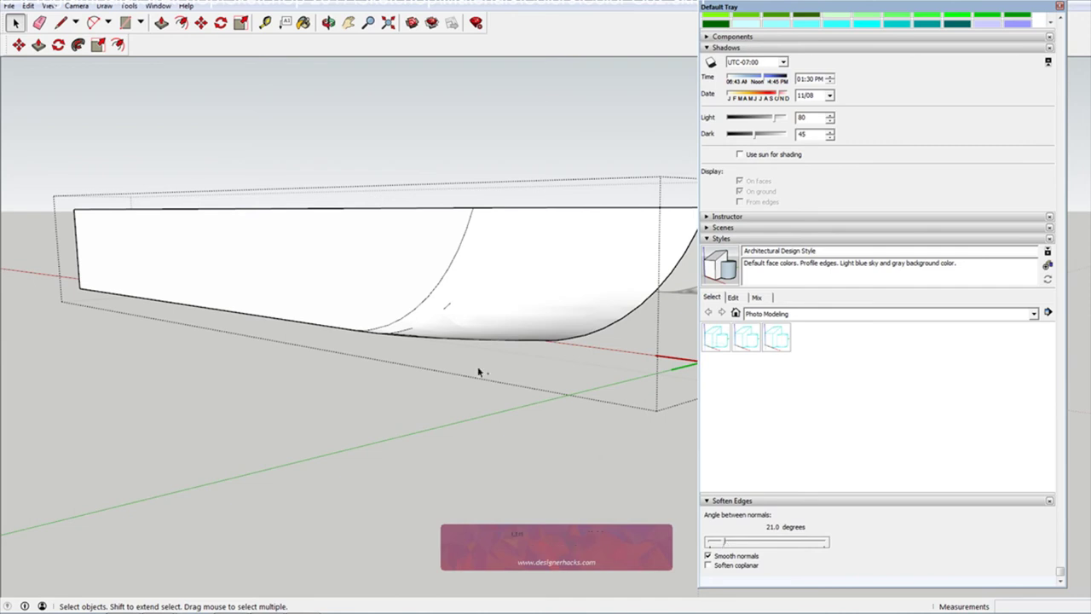
left_click(441, 314)
left_click(446, 314)
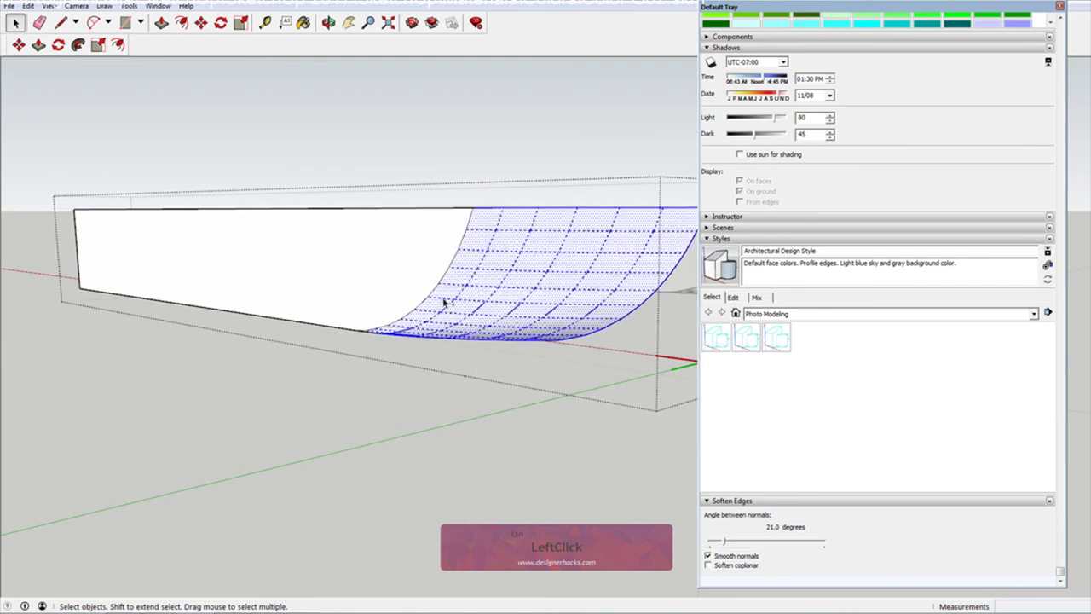
double_click(444, 302)
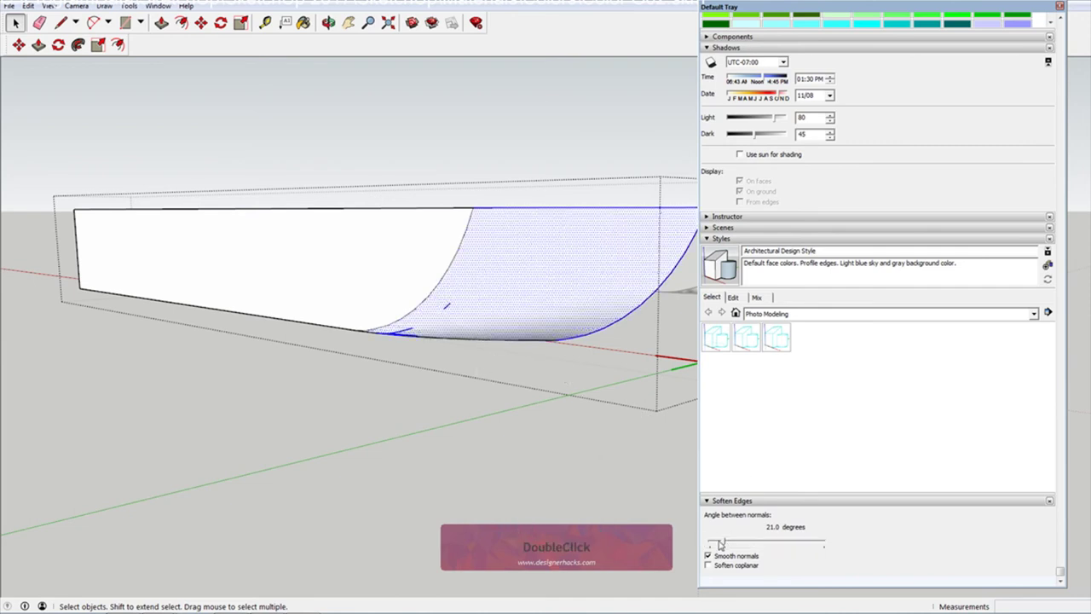
left_click_drag(721, 543, 735, 544)
middle_click_drag(555, 377, 190, 409)
scroll(525, 438, "up", 3)
left_click(189, 409)
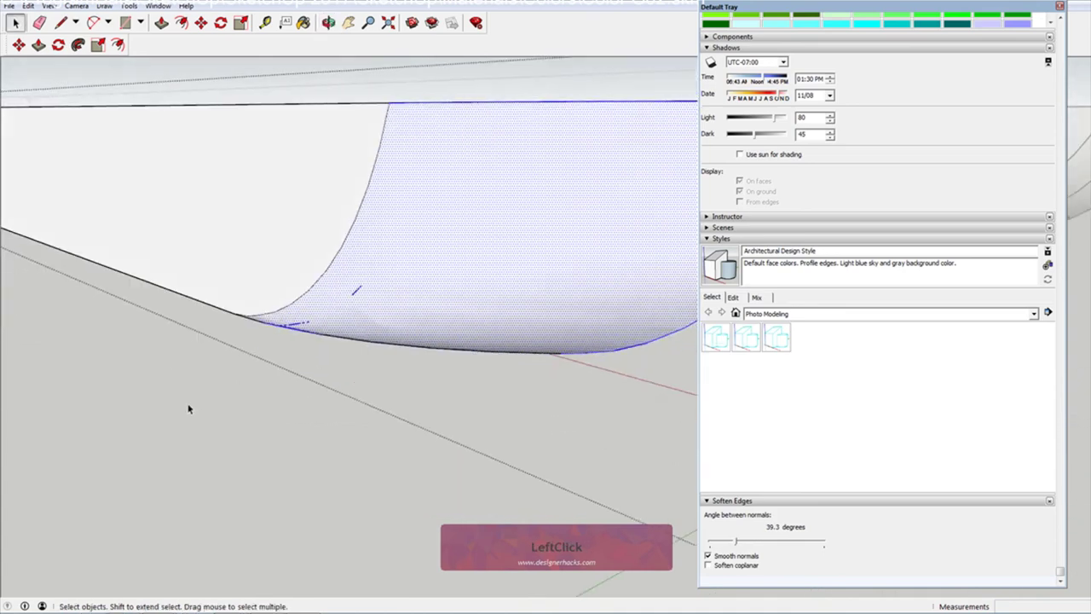
Select the curved border edges between the bow and the flat side, leaving out the edges along the deck rim
scroll(224, 414, "down", 5)
middle_click_drag(385, 360, 416, 338)
middle_click_drag(363, 269, 344, 310)
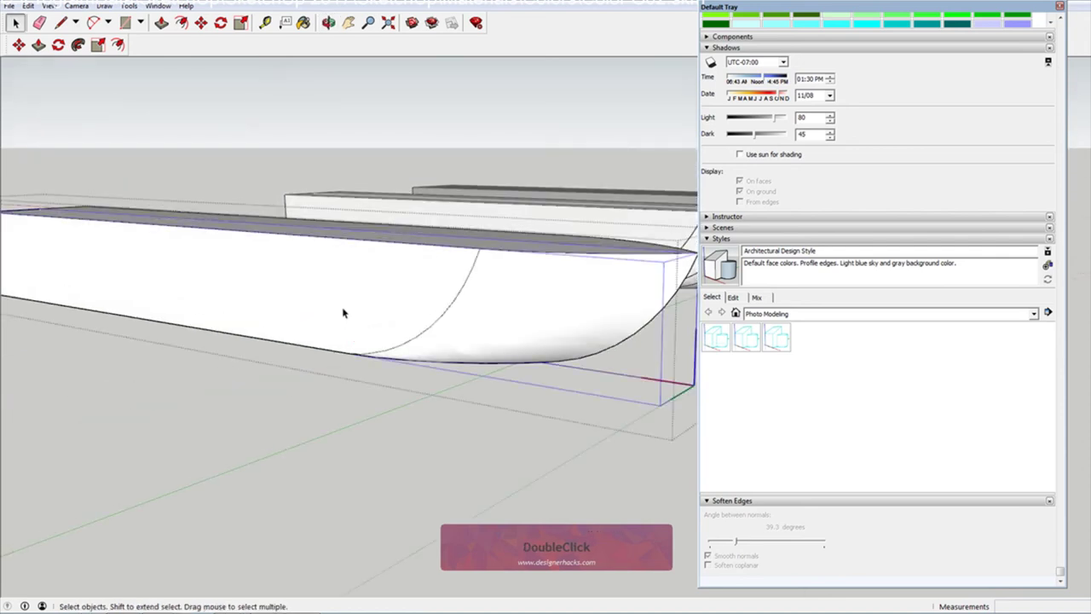
left_click_drag(317, 203, 511, 413)
scroll(480, 246, "up", 1)
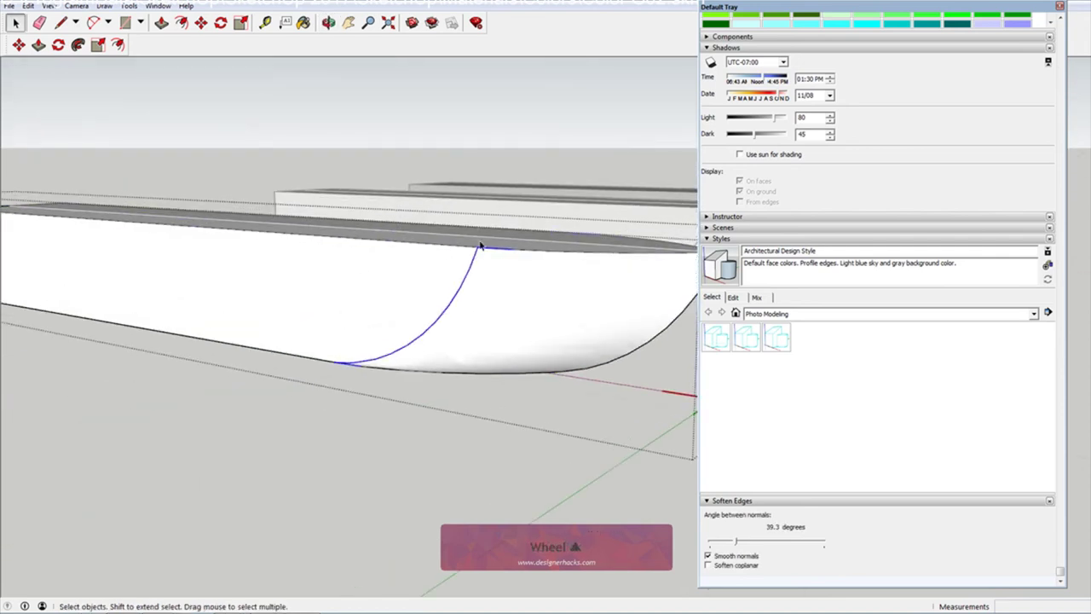
left_click_drag(466, 238, 534, 276, "ctrl+shift")
middle_click_drag(341, 360, 207, 151)
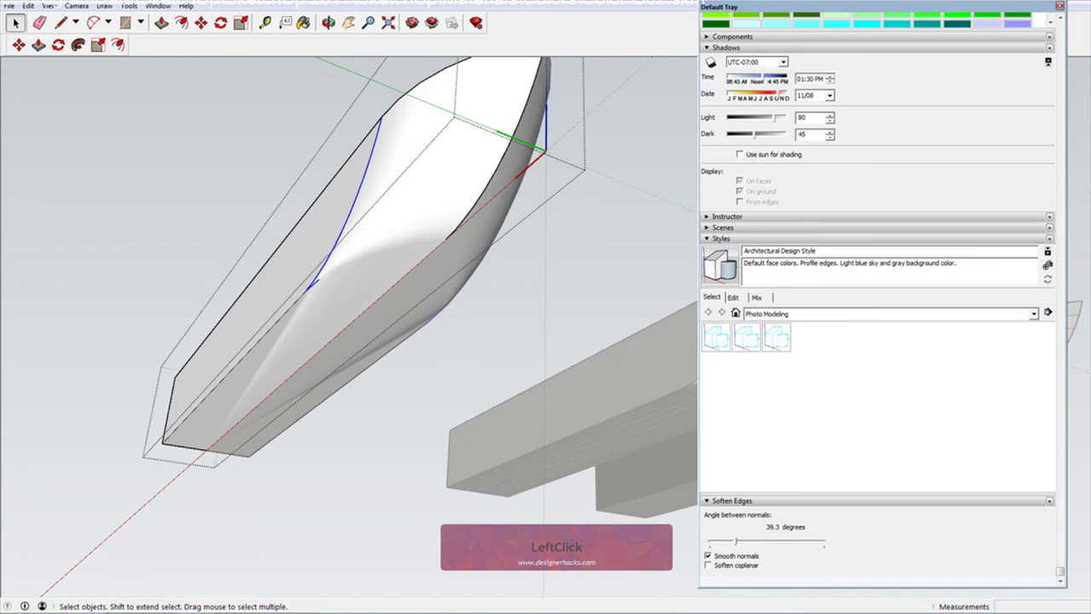
Display the hidden geometry to check the bow's grid edges, and turn its display off again
left_click(29, 6)
mouse_move(49, 6)
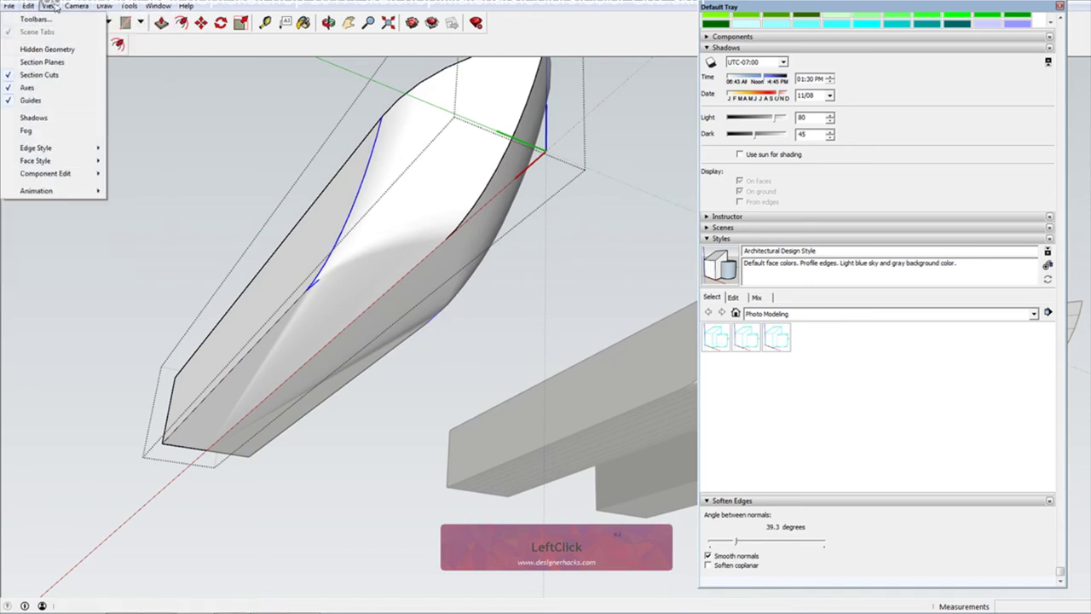
left_click(67, 63)
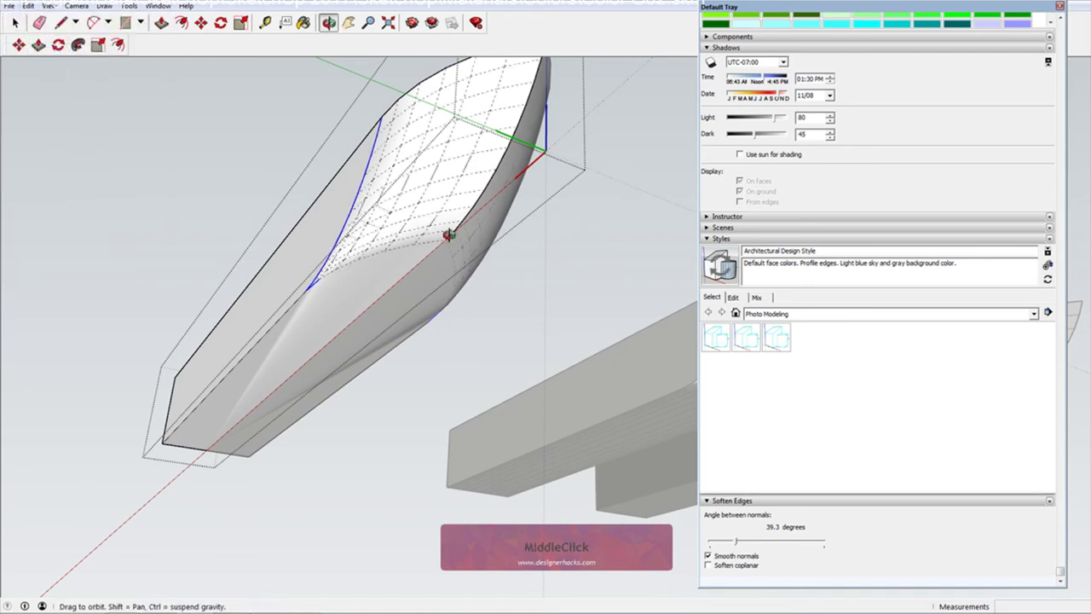
middle_click_drag(446, 236, 503, 307)
left_click(29, 6)
mouse_move(49, 6)
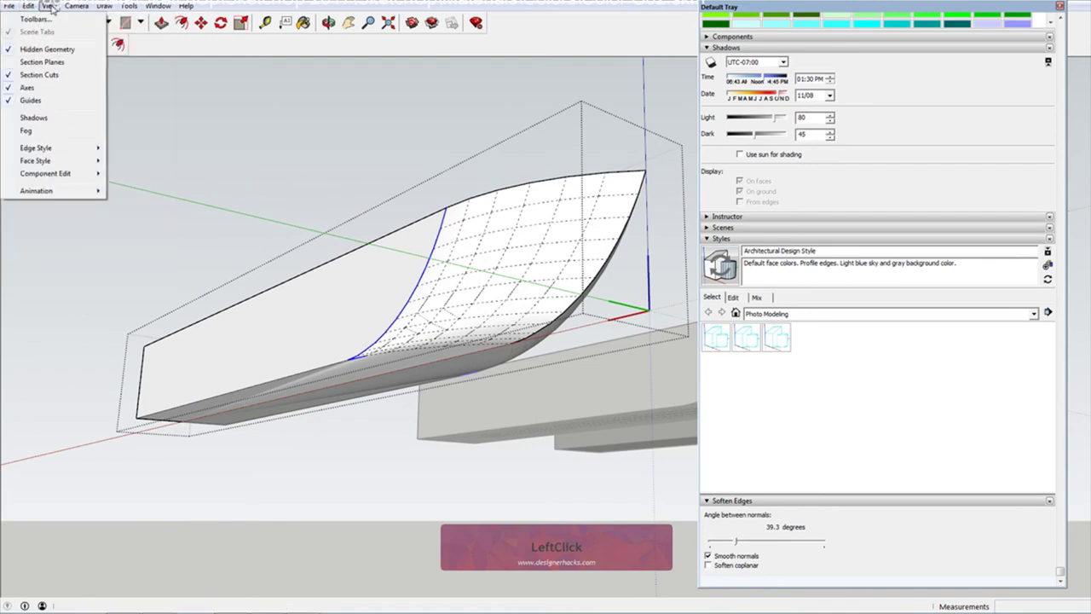
left_click(60, 48)
Hide the selected border edges between the bow and the flat side, and check the shading across the transition
left_click(29, 6)
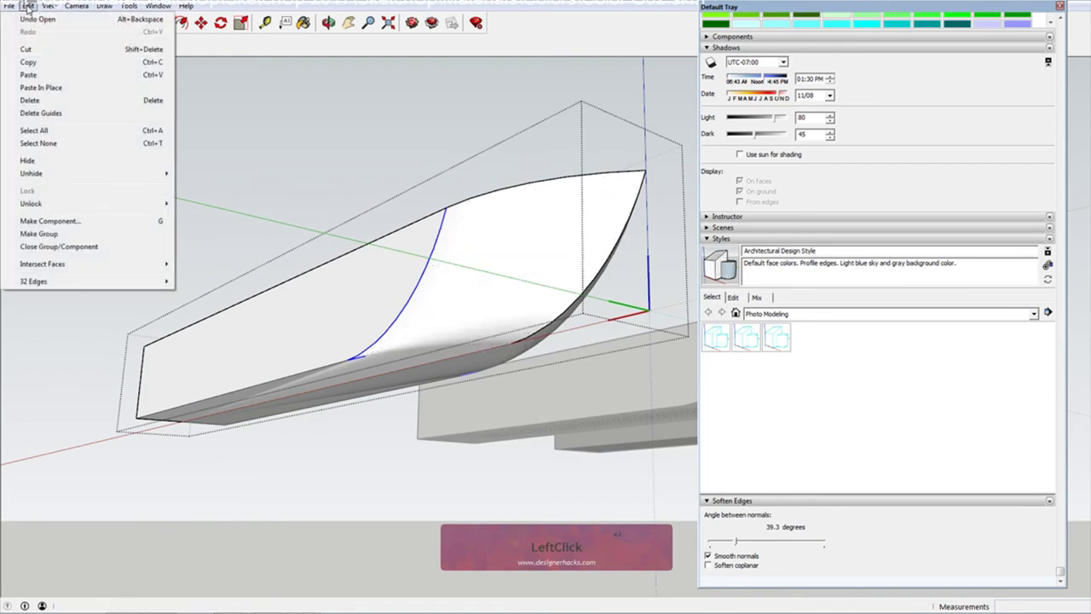
left_click(71, 161)
middle_click_drag(464, 243, 453, 319)
scroll(294, 331, "down", 2)
middle_click_drag(294, 330, 407, 363)
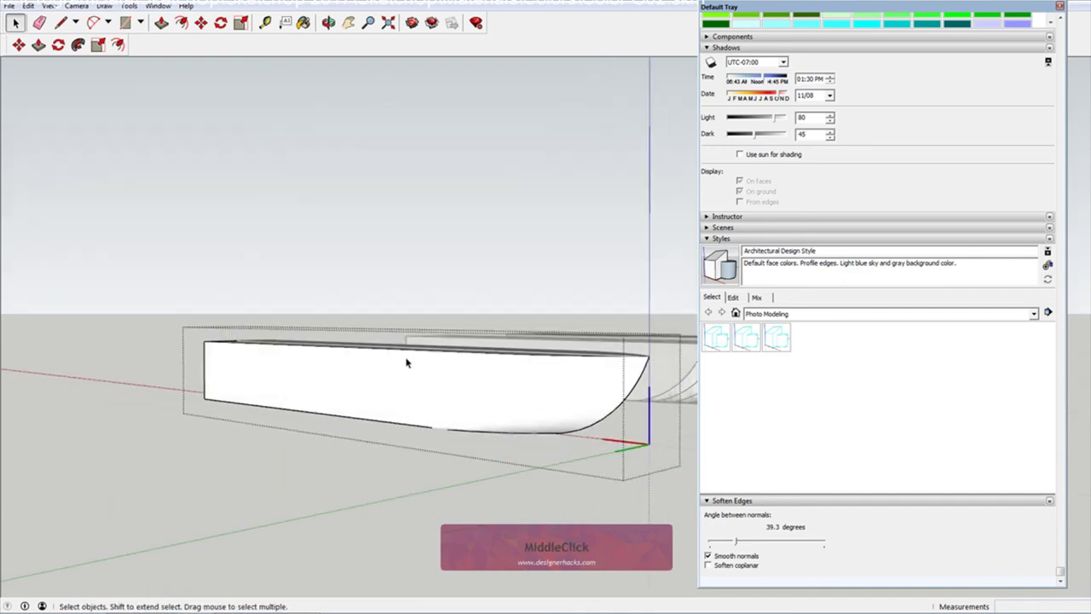
middle_click_drag(354, 453, 367, 438)
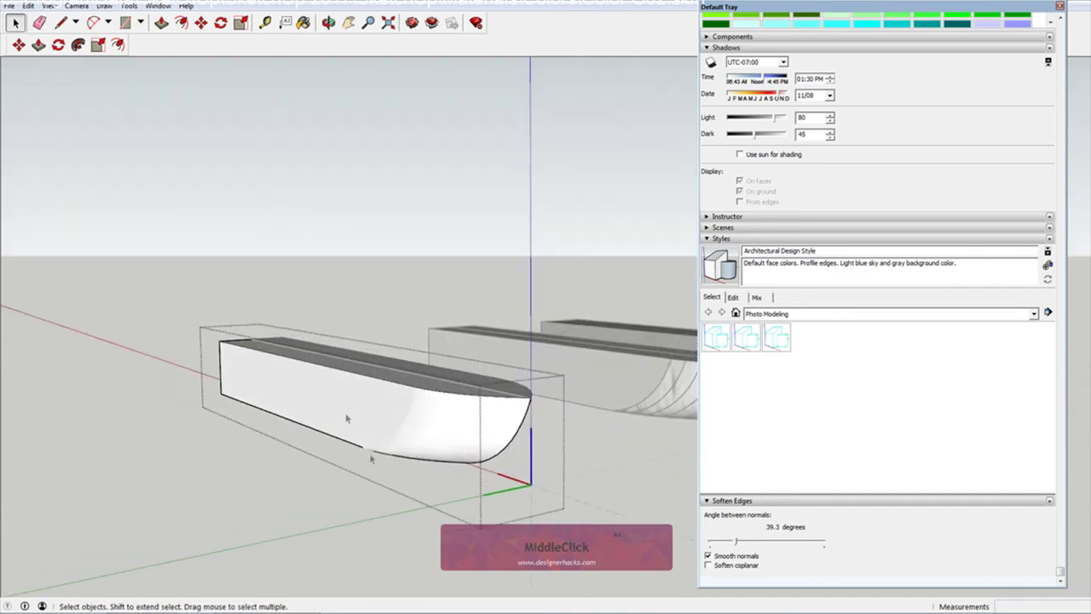
Display the hidden geometry and unhide the short lower outline edge where the flat side meets the bow
scroll(394, 475, "up", 5)
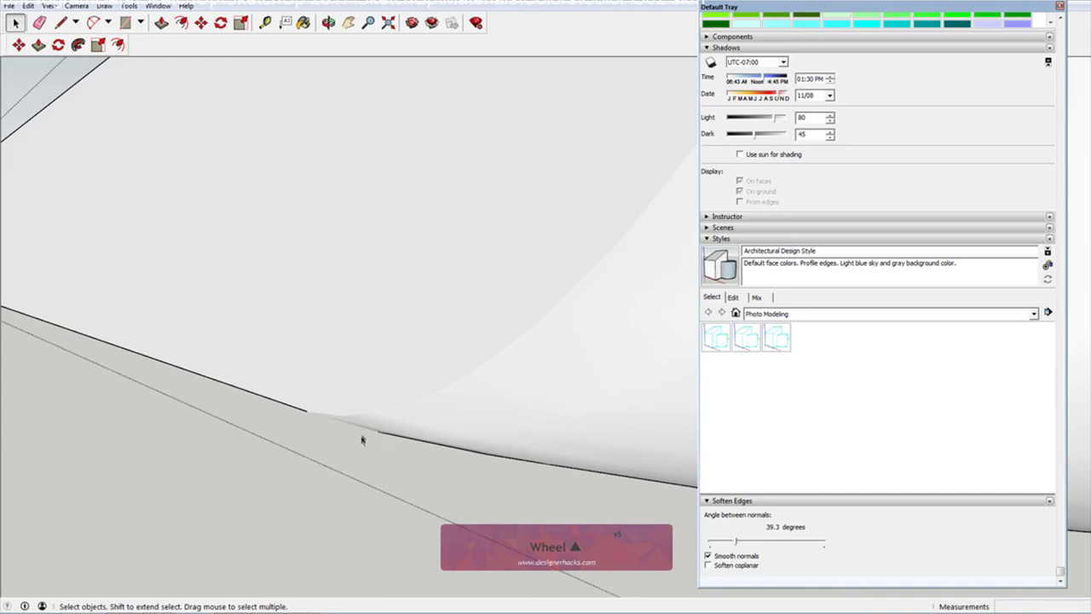
left_click(395, 409)
middle_click_drag(395, 409, 341, 397)
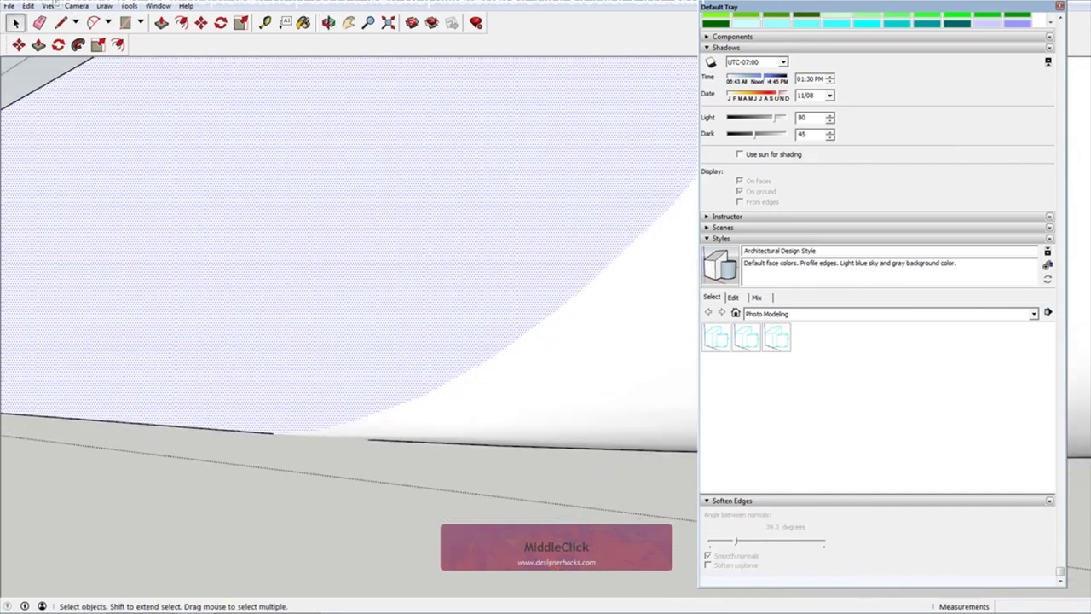
left_click(49, 5)
left_click(68, 49)
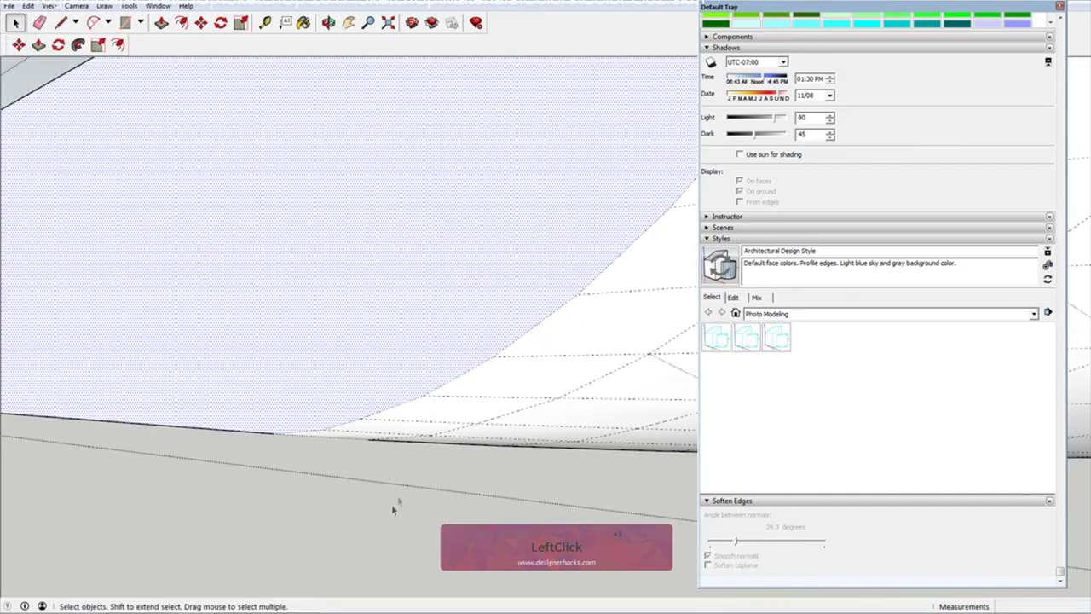
left_click(348, 440)
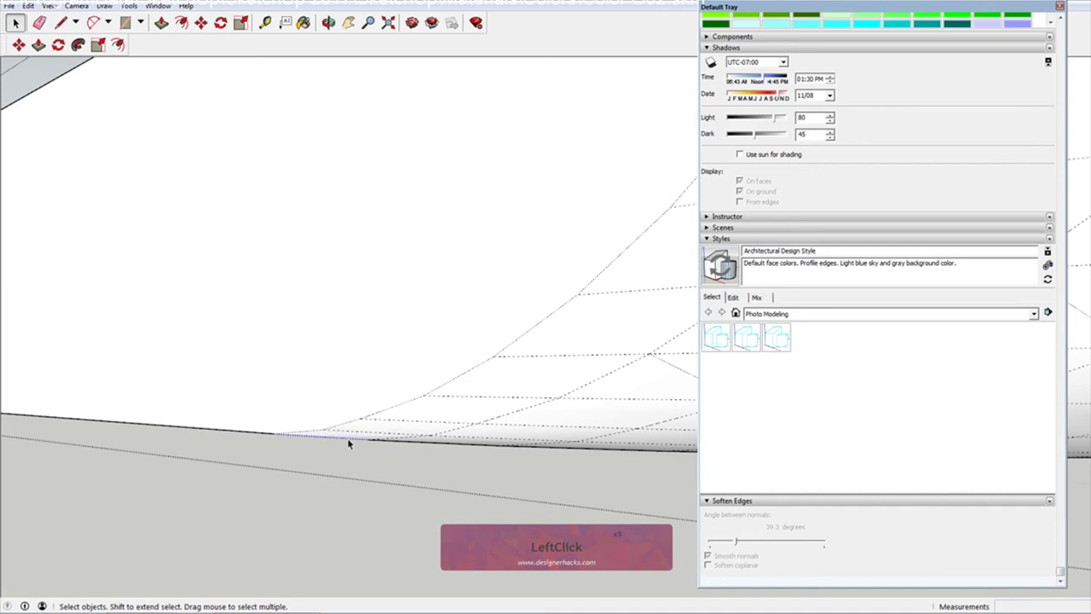
right_click(347, 440)
left_click(351, 468)
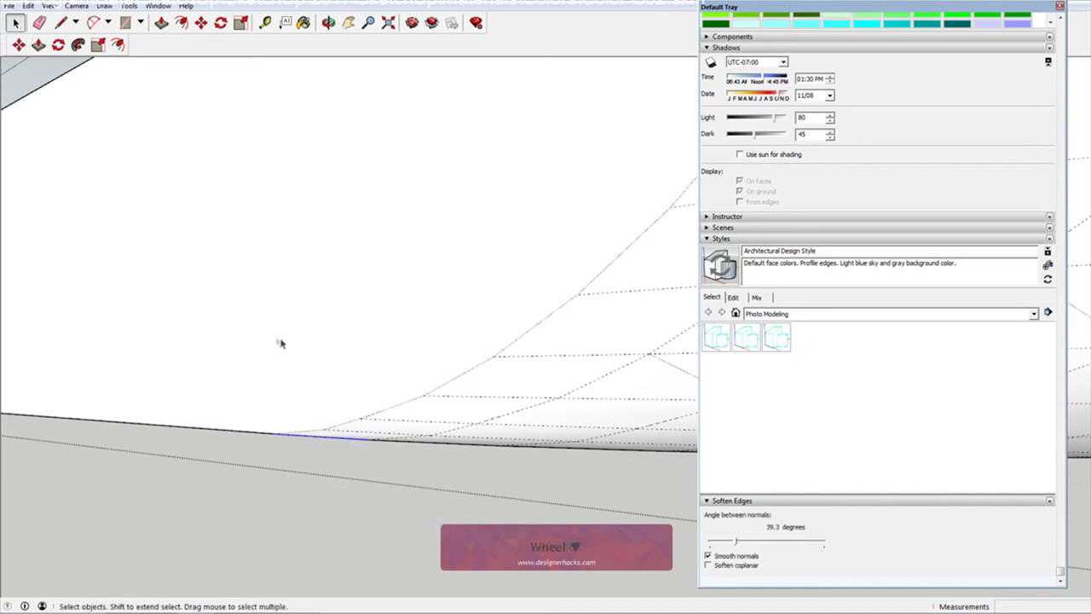
Try to unhide the curved border edges between the bow grid and the flat underside, and select the underside face
middle_click_drag(280, 341, 288, 259)
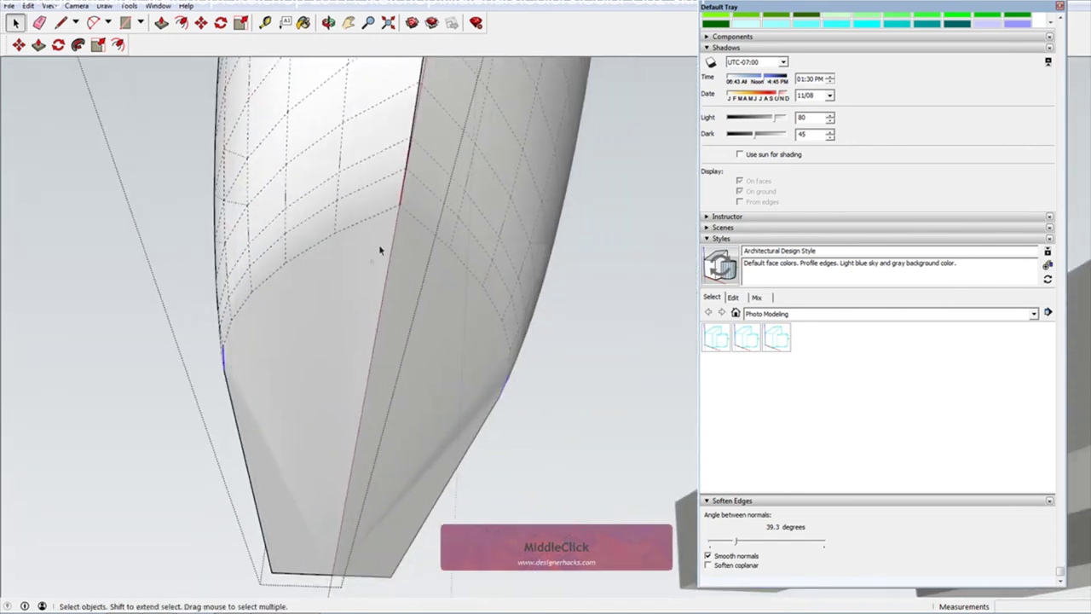
double_click(318, 249)
right_click(228, 336)
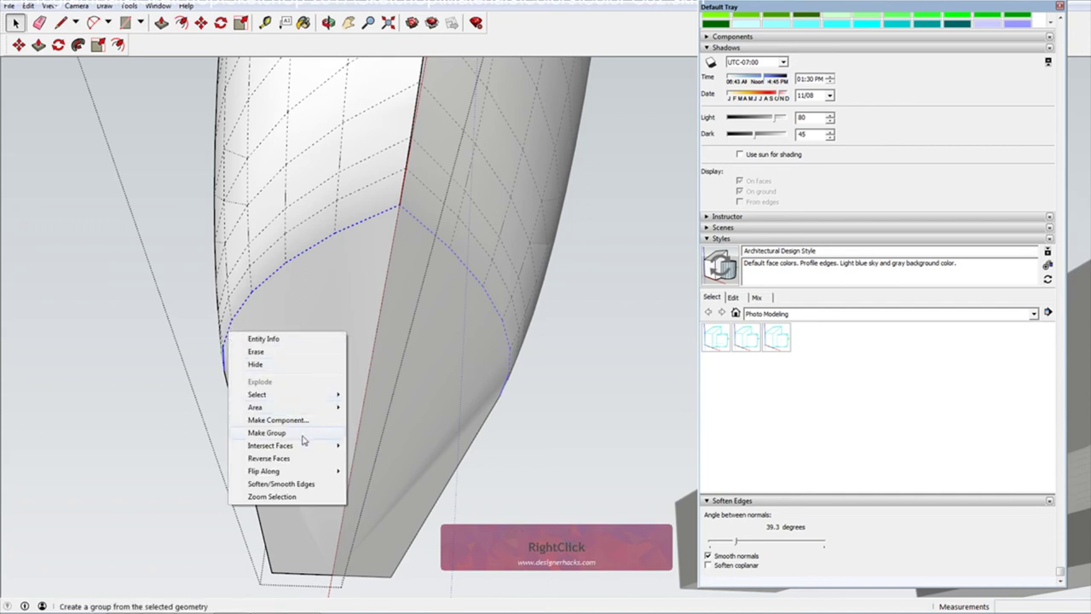
left_click(28, 6)
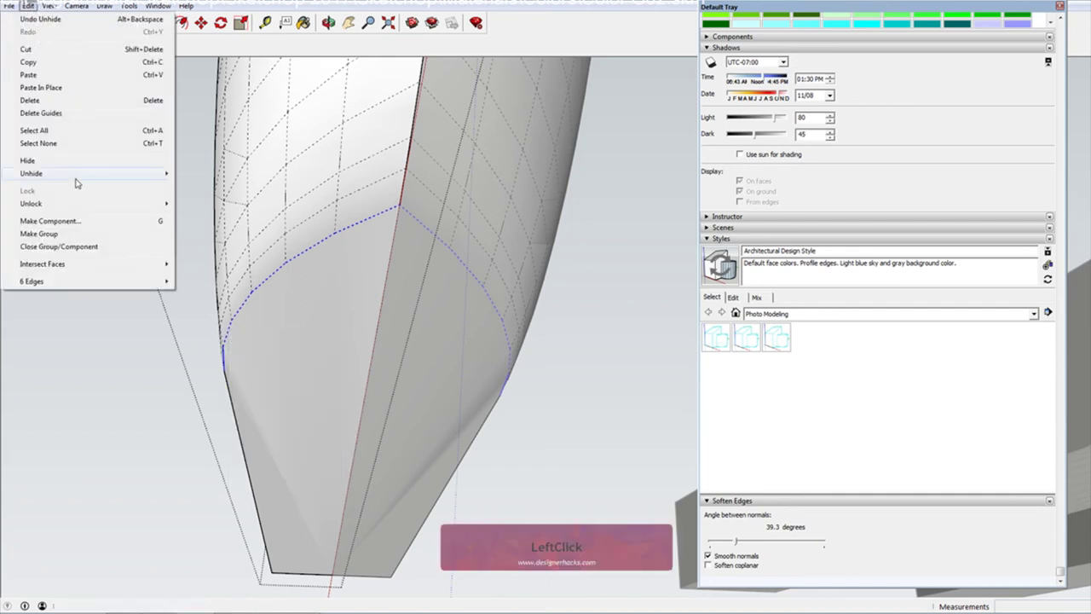
mouse_move(77, 175)
left_click(194, 174)
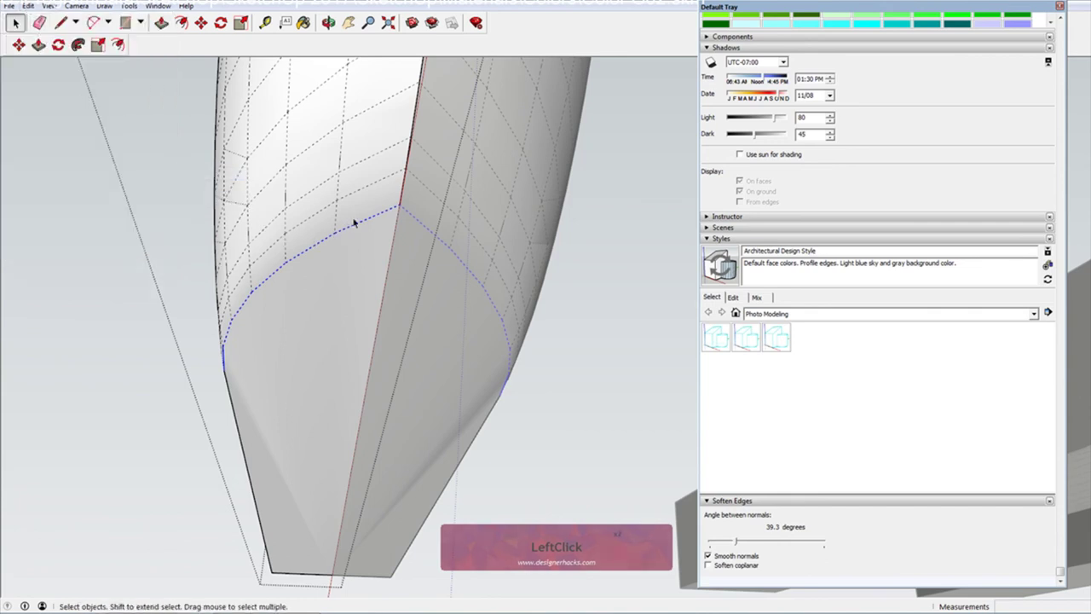
middle_click_drag(367, 230, 415, 234)
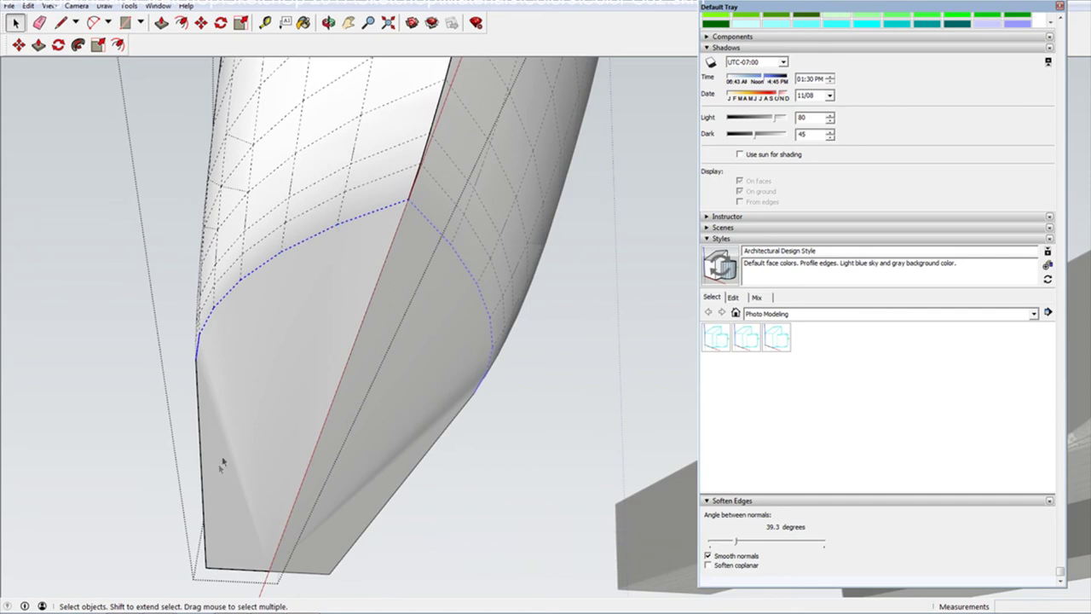
left_click(248, 420)
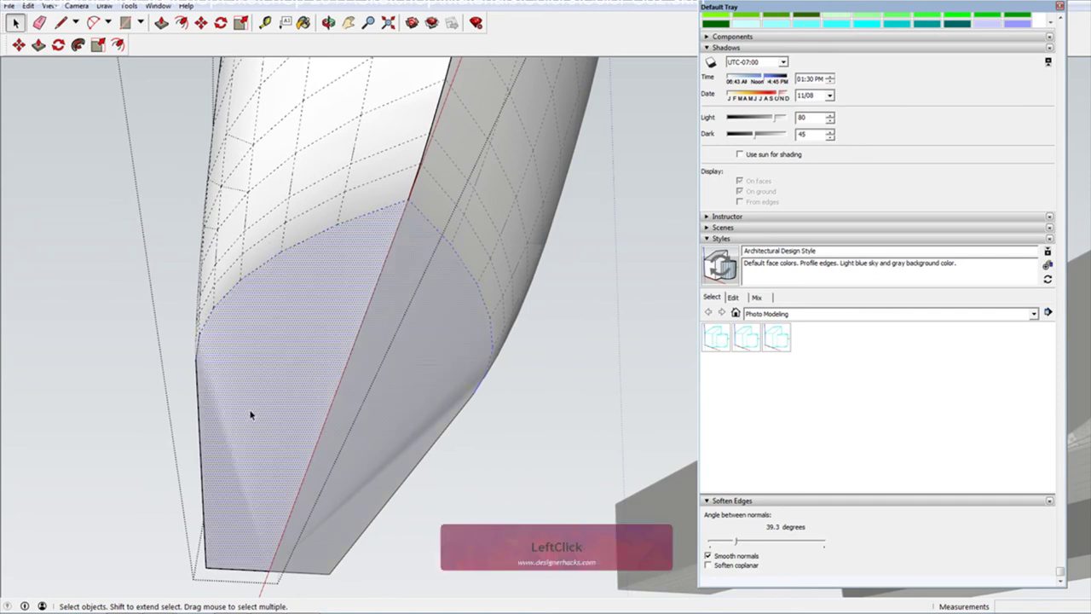
Delete the flat underside face and rebuild it by drawing a 312' line along the hull's centreline from the bow curve to the stern
key("Delete")
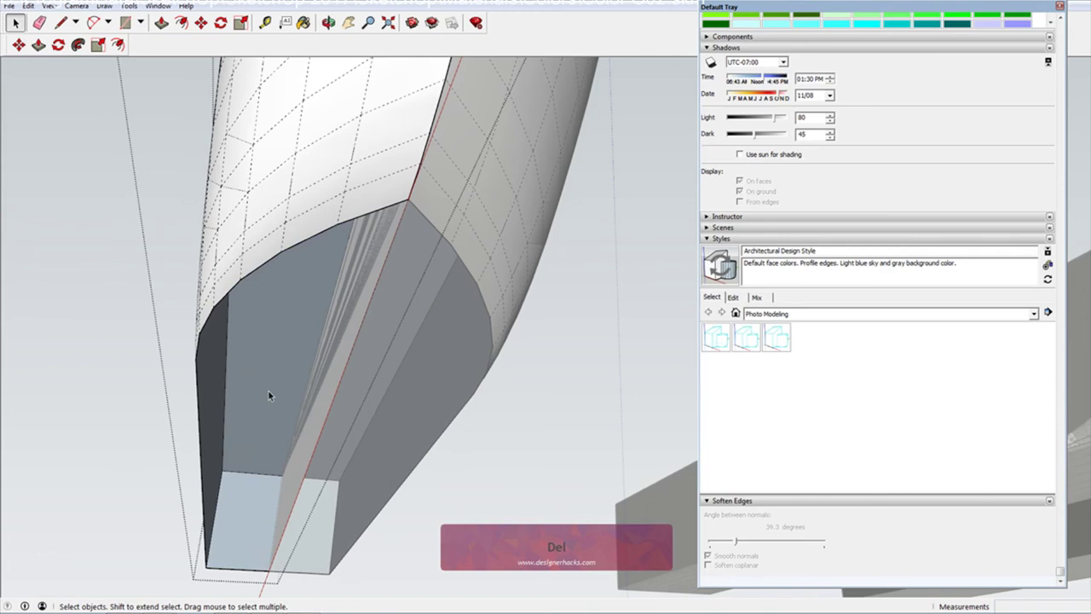
key("l")
left_click(407, 201)
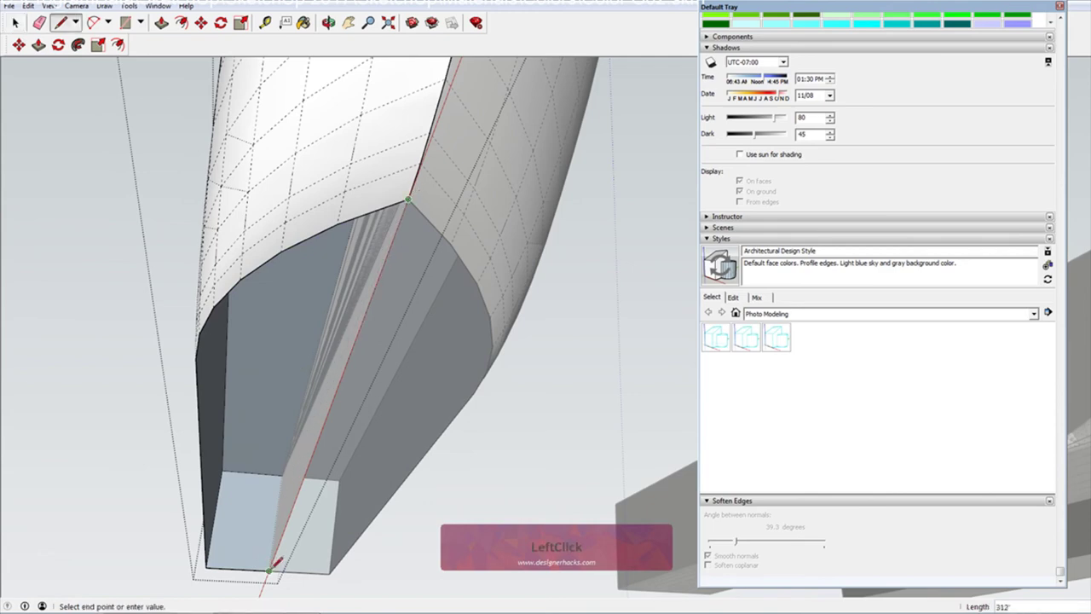
left_click(269, 570)
key("space")
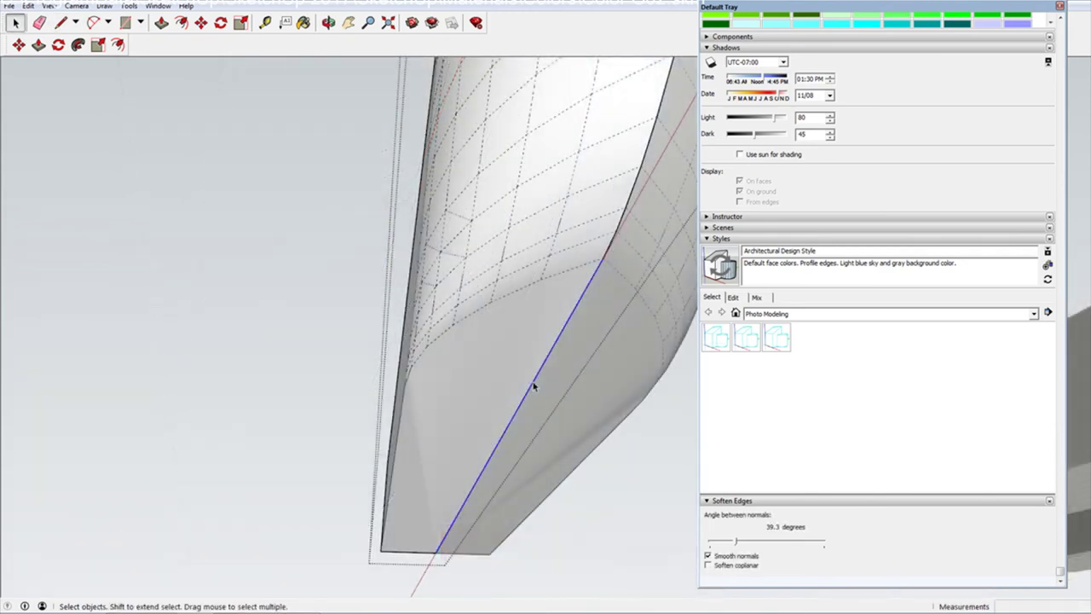
Trace lines over the curved border segments between the bow grid and the flat underside, from the centreline to the hull's side
key("l")
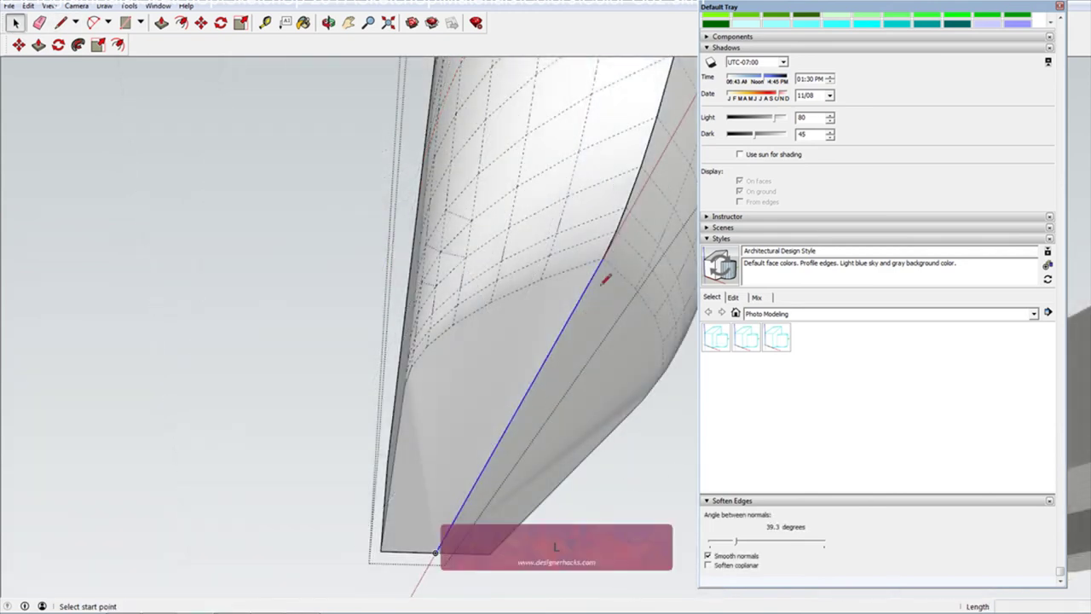
left_click(603, 257)
left_click(540, 279)
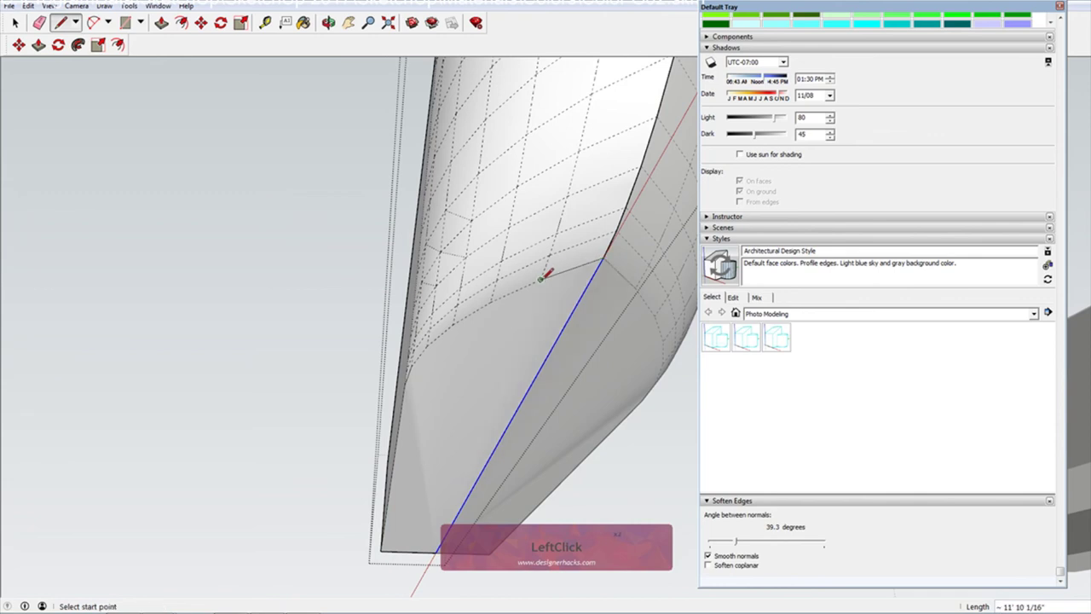
left_click(540, 279)
left_click(490, 302)
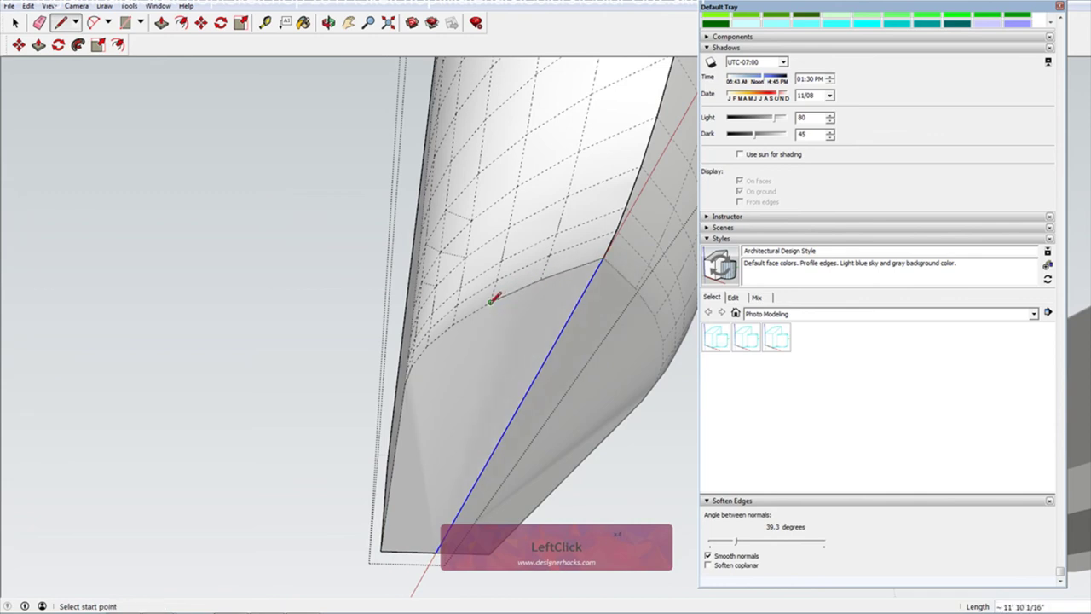
left_click(491, 302)
left_click(453, 323)
left_click(454, 323)
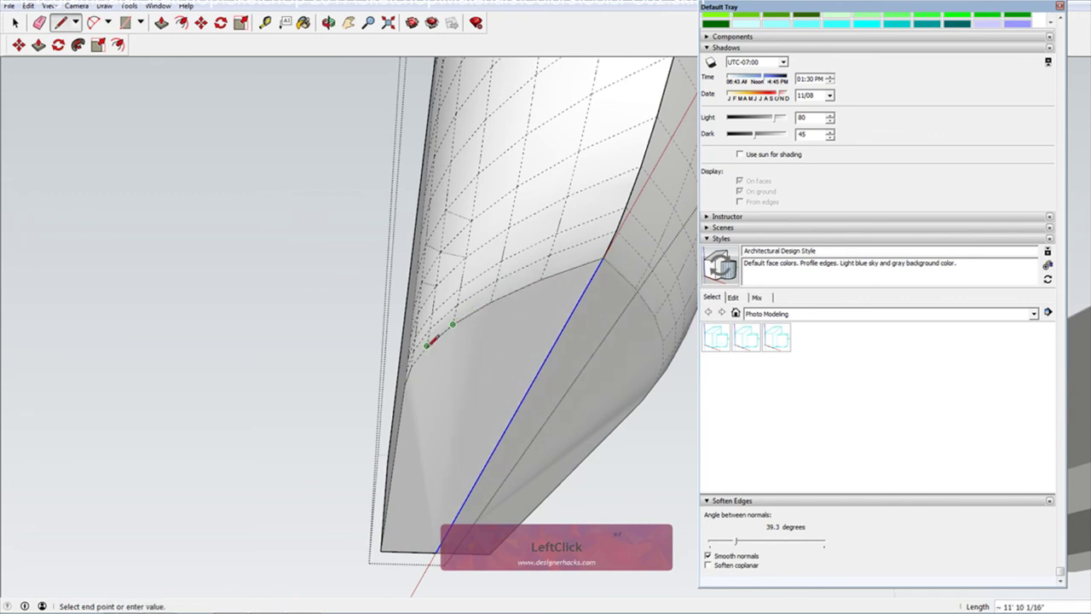
left_click(432, 341)
left_click(414, 358)
middle_click_drag(414, 360, 471, 327)
left_click(470, 327)
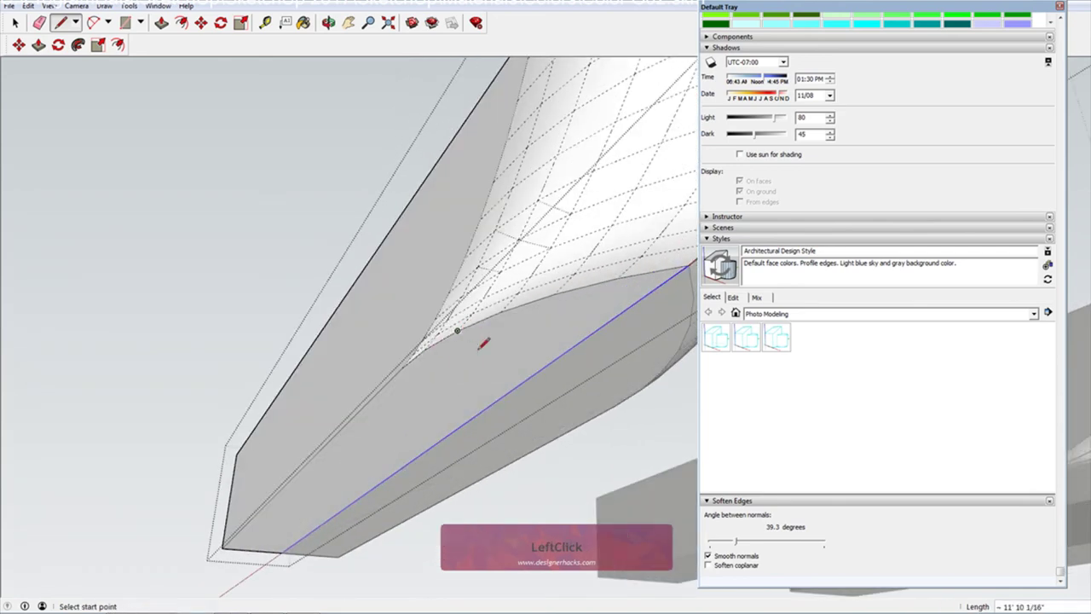
key("space")
Finish editing the hull half and turn off the display of hidden geometry
left_click(470, 370)
middle_click_drag(469, 370, 511, 408)
left_click(253, 159)
middle_click_drag(273, 168, 285, 221)
left_click(37, 6)
mouse_move(49, 6)
left_click(63, 49)
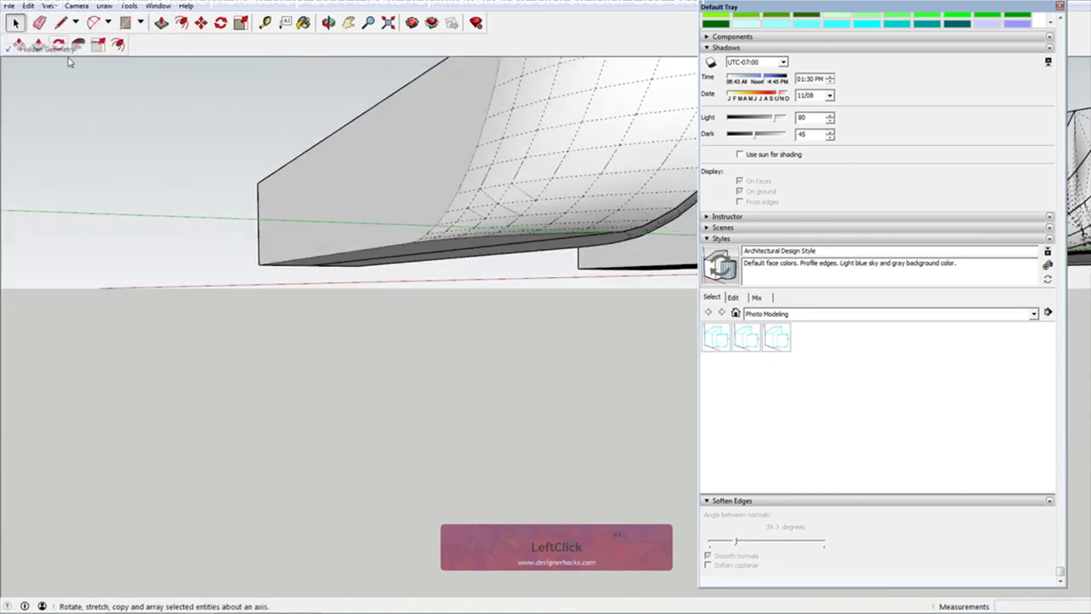
Select both mirrored halves of the smooth hull and combine them into one group
scroll(502, 231, "down", 1)
middle_click_drag(502, 231, 284, 304)
scroll(255, 293, "down", 3)
key("space")
left_click(187, 282)
left_click(149, 263)
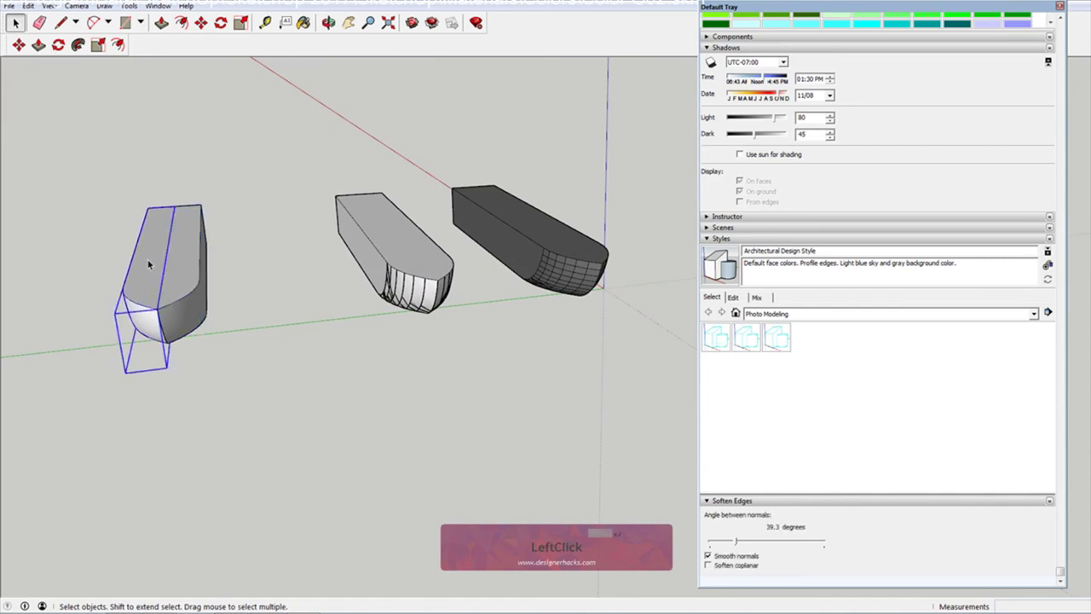
left_click(171, 267, "shift")
right_click(179, 266)
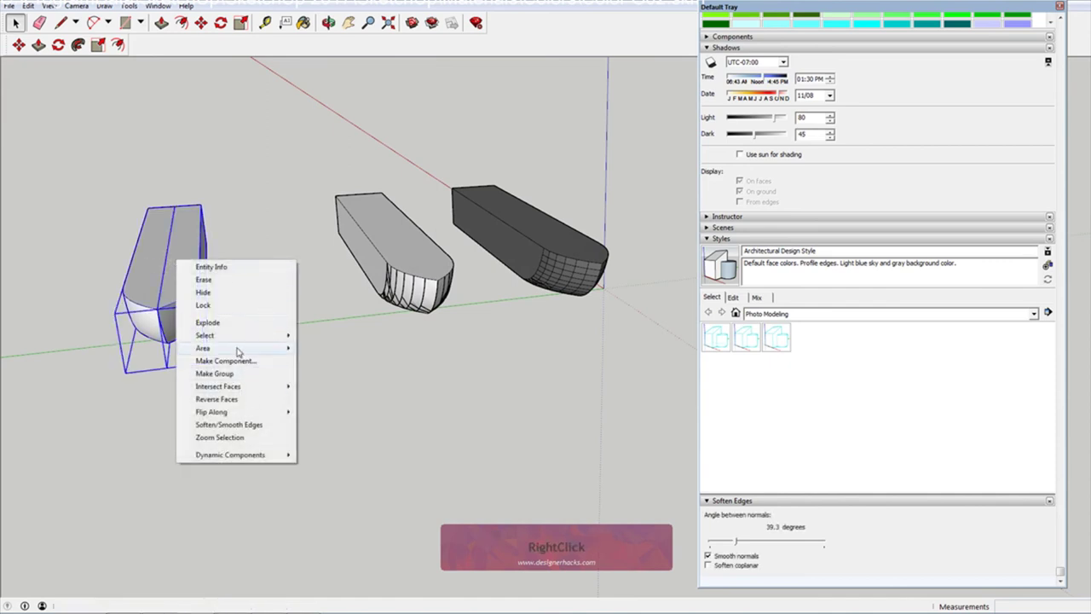
left_click(243, 375)
Move the grouped smooth hull about 433 feet to the far side of the dark grid hull, beside it
key("m")
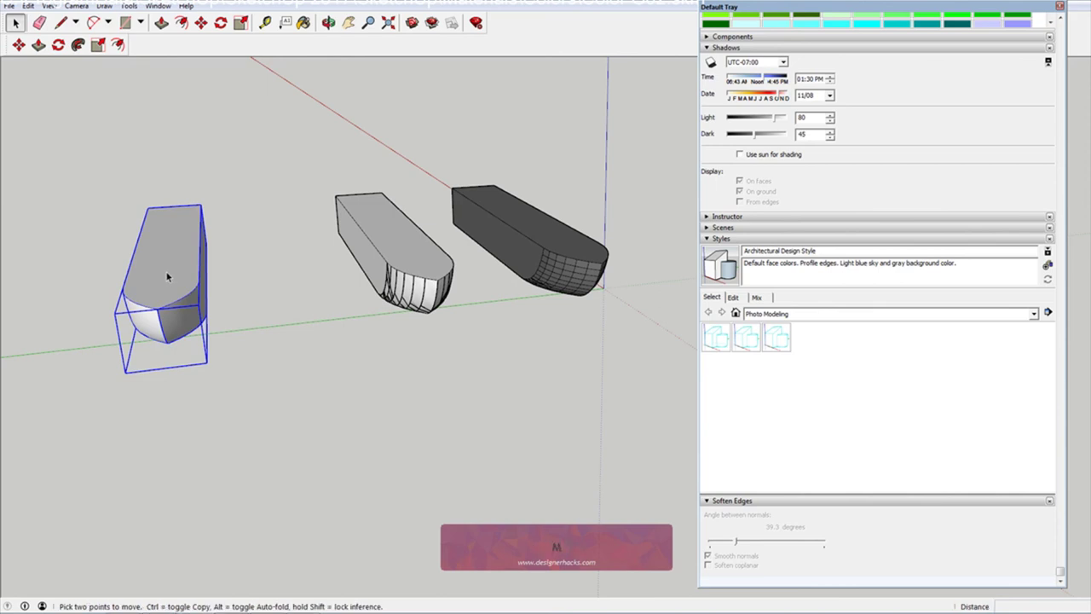
left_click(167, 276)
middle_click_drag(524, 238, 657, 273)
left_click(650, 239)
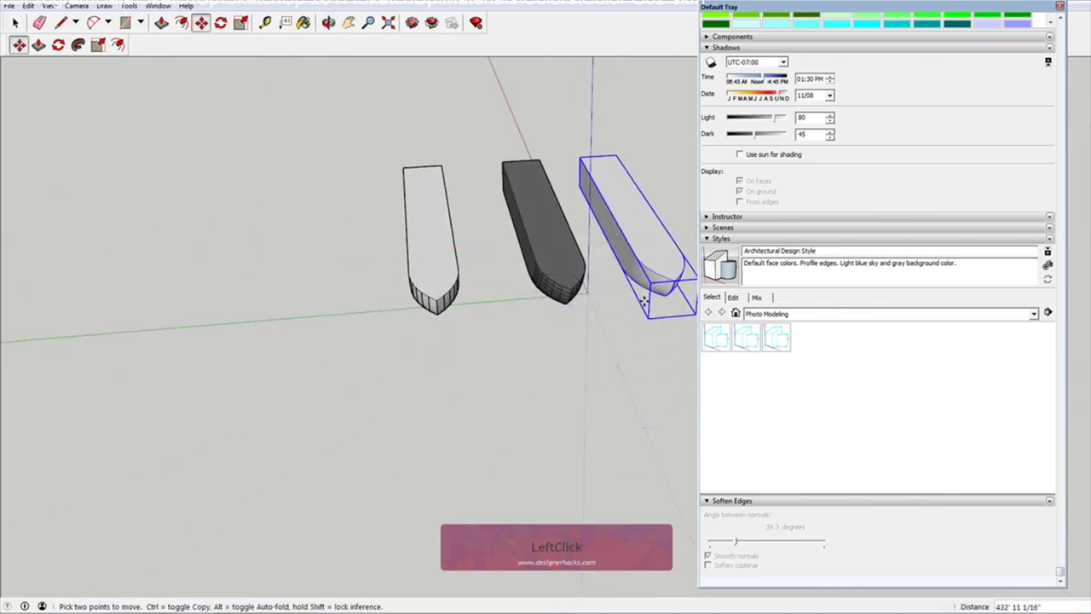
key("space")
left_click(643, 303)
Examine the smooth hull's bow shading and outlines from several angles, comparing it with the other two hulls
scroll(643, 304, "up", 3)
middle_click_drag(644, 309, 456, 230)
scroll(599, 236, "down", 2)
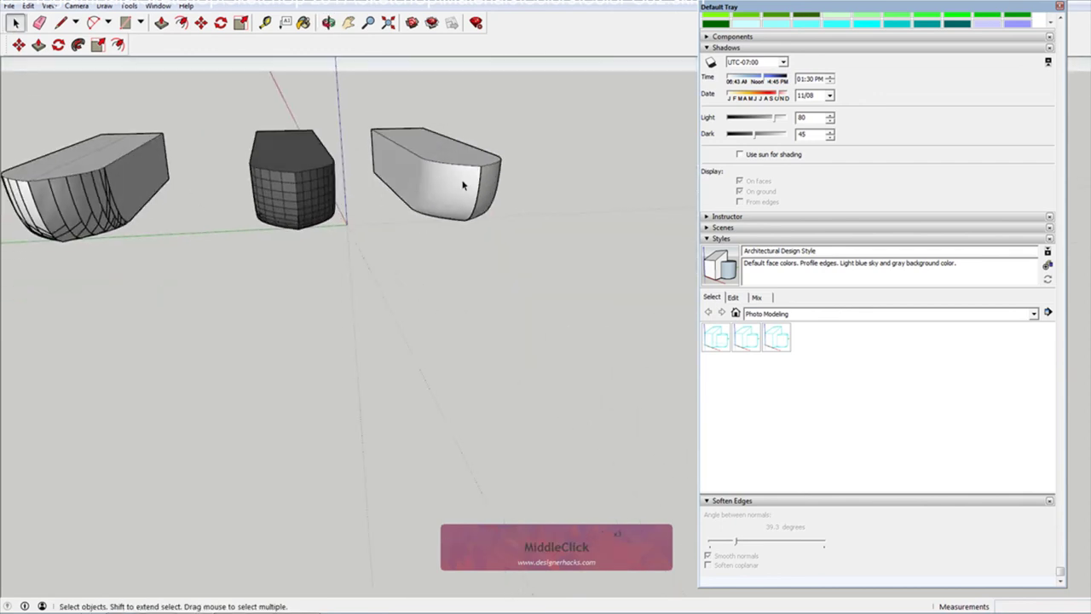
middle_click_drag(463, 185, 385, 196)
scroll(500, 150, "up", 4)
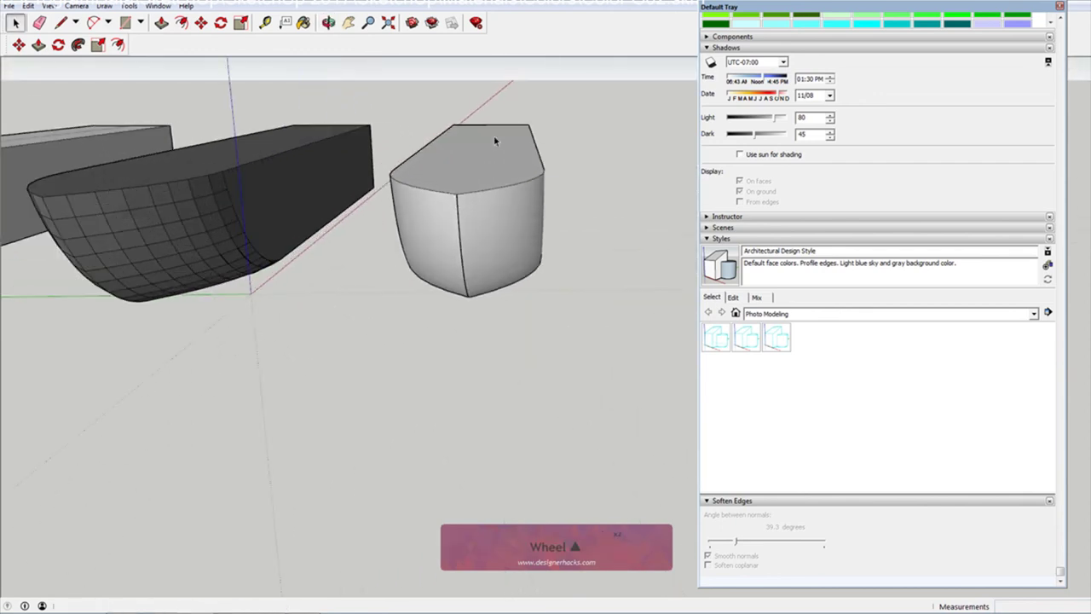
scroll(494, 134, "down", 3)
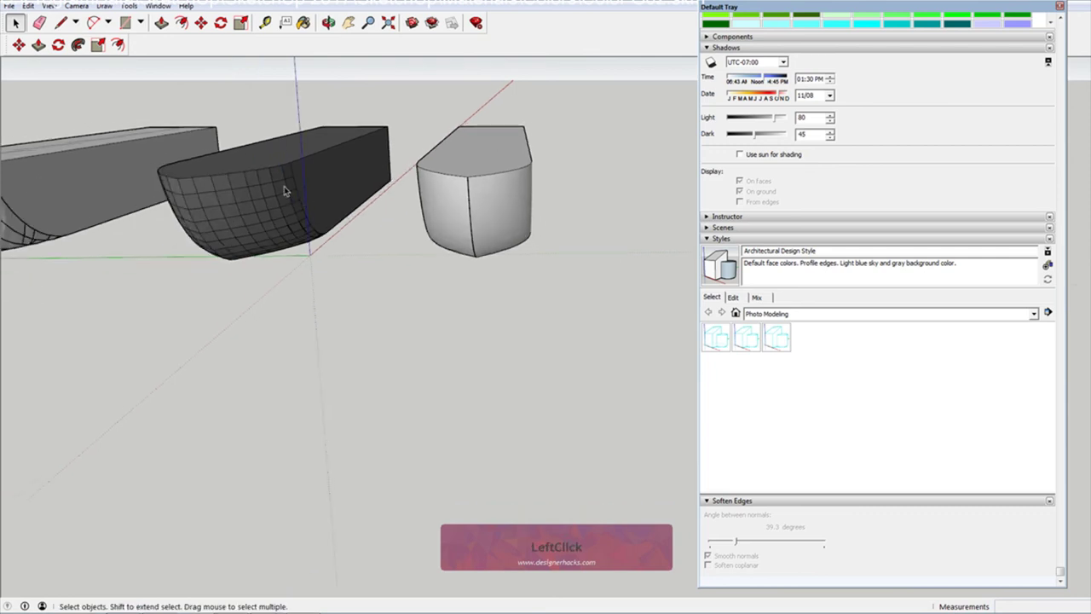
middle_click_drag(406, 219, 468, 296)
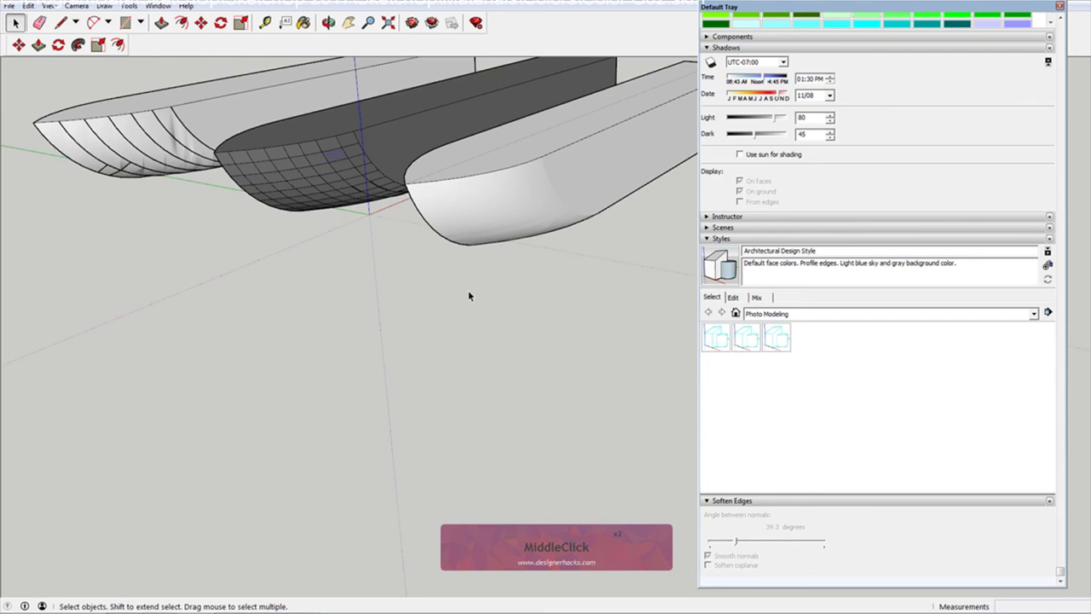